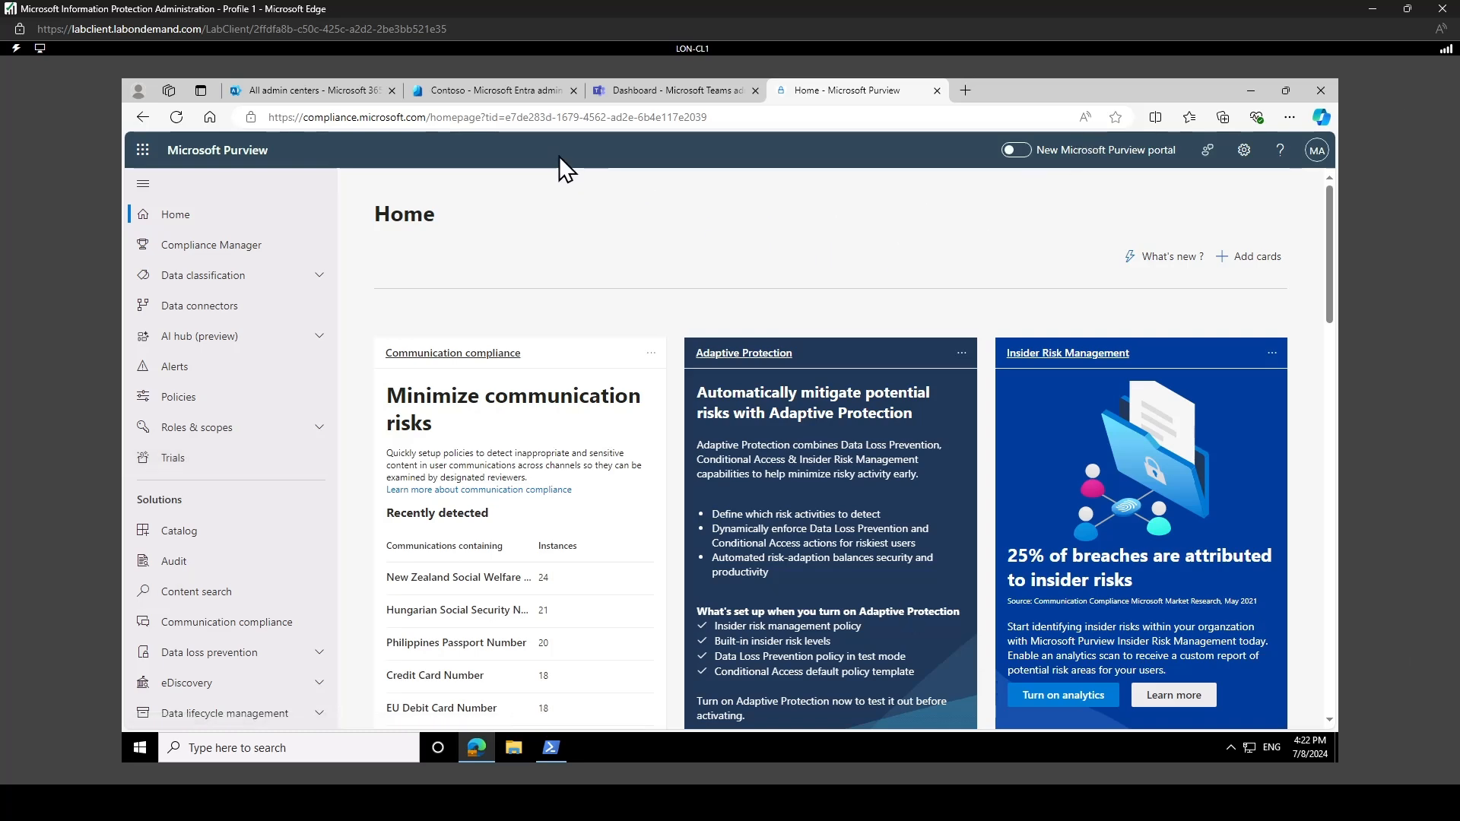
In the Microsoft Entra admin center, open the first listed user's editable properties and examine the Department field in the job information.
{"action": "left_click", "coordinate": [480, 88]}
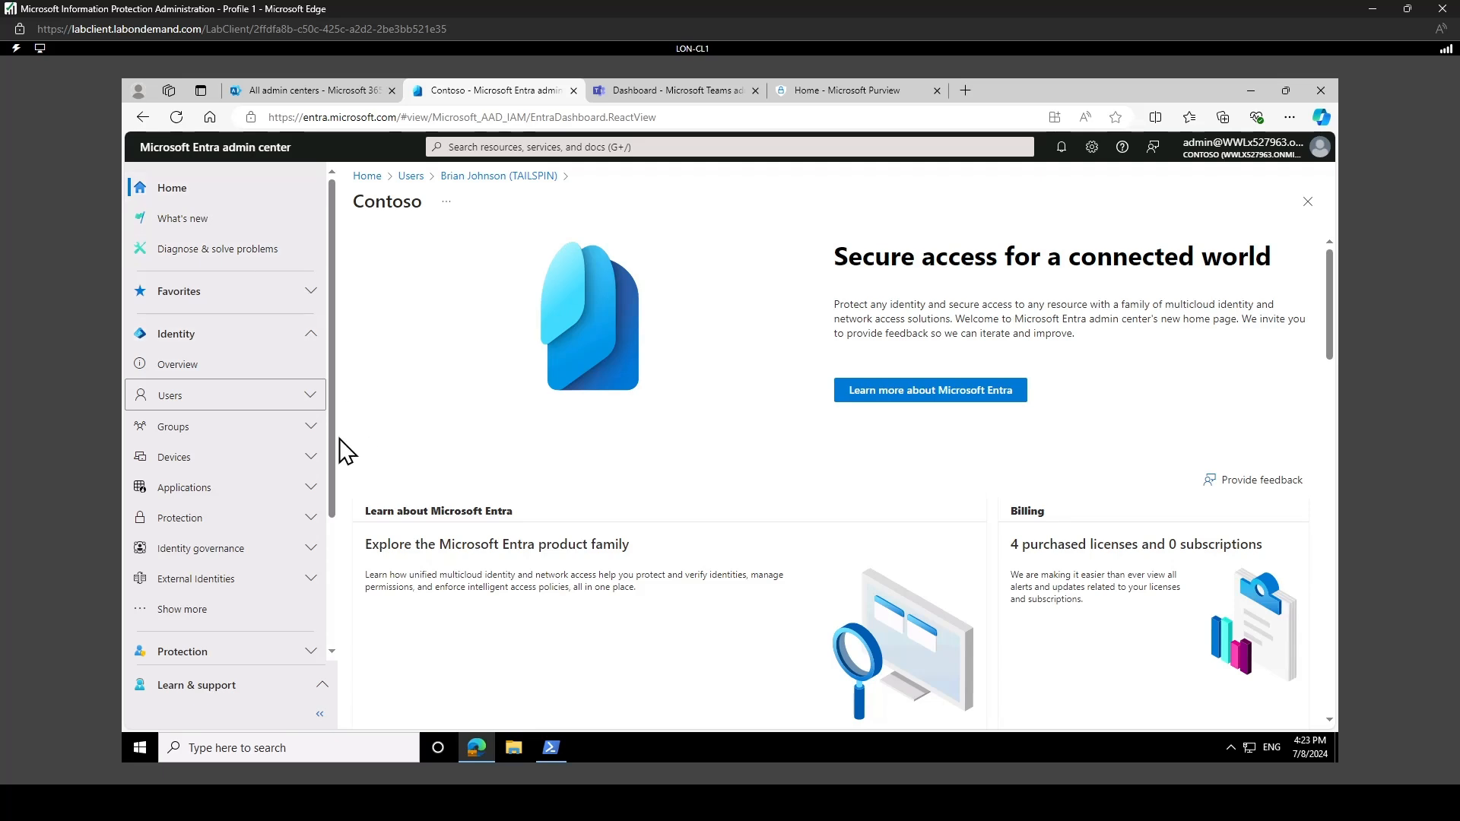
{"action": "left_click", "coordinate": [264, 398]}
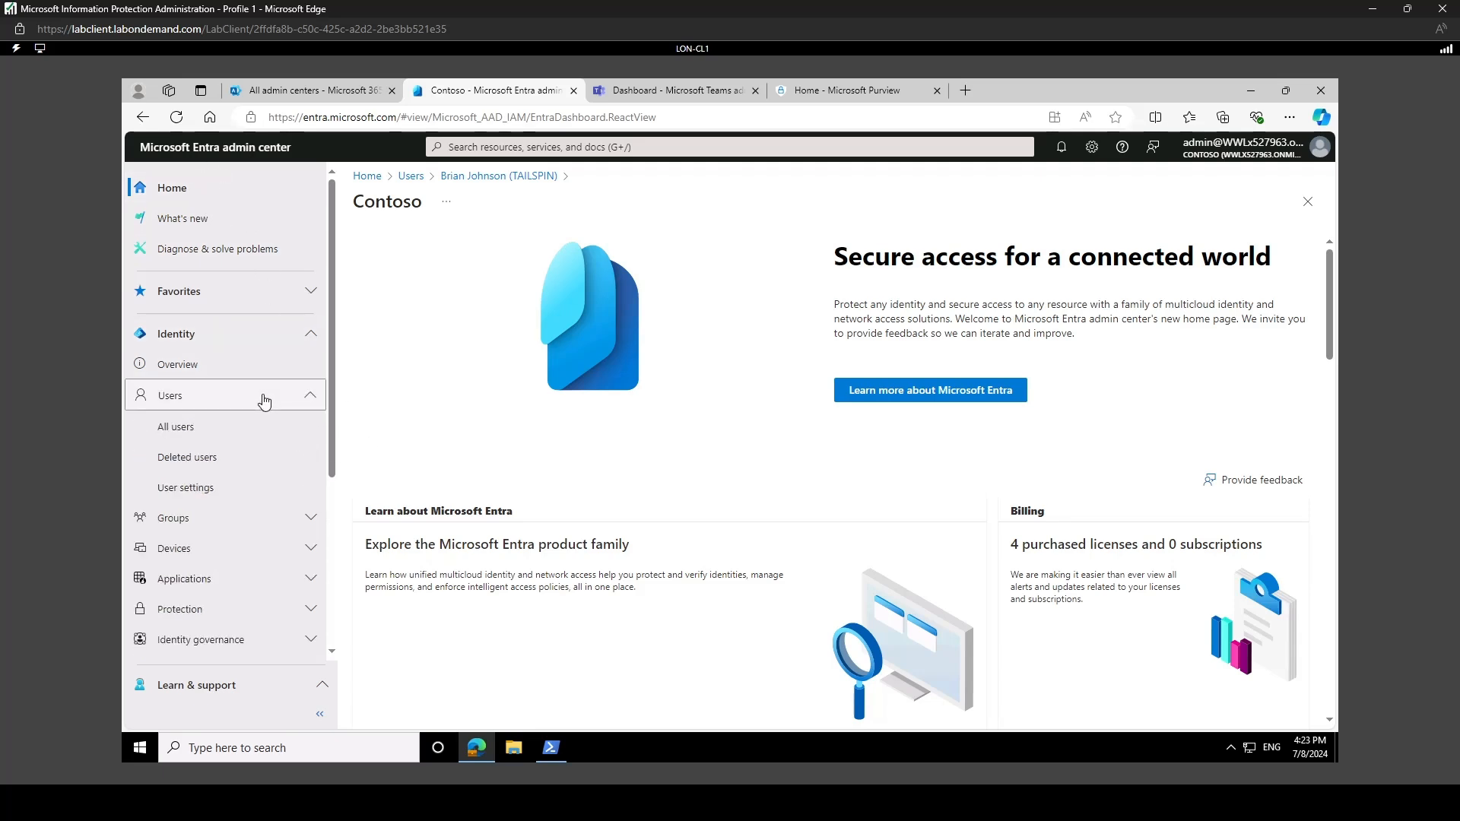
{"action": "left_click", "coordinate": [177, 433]}
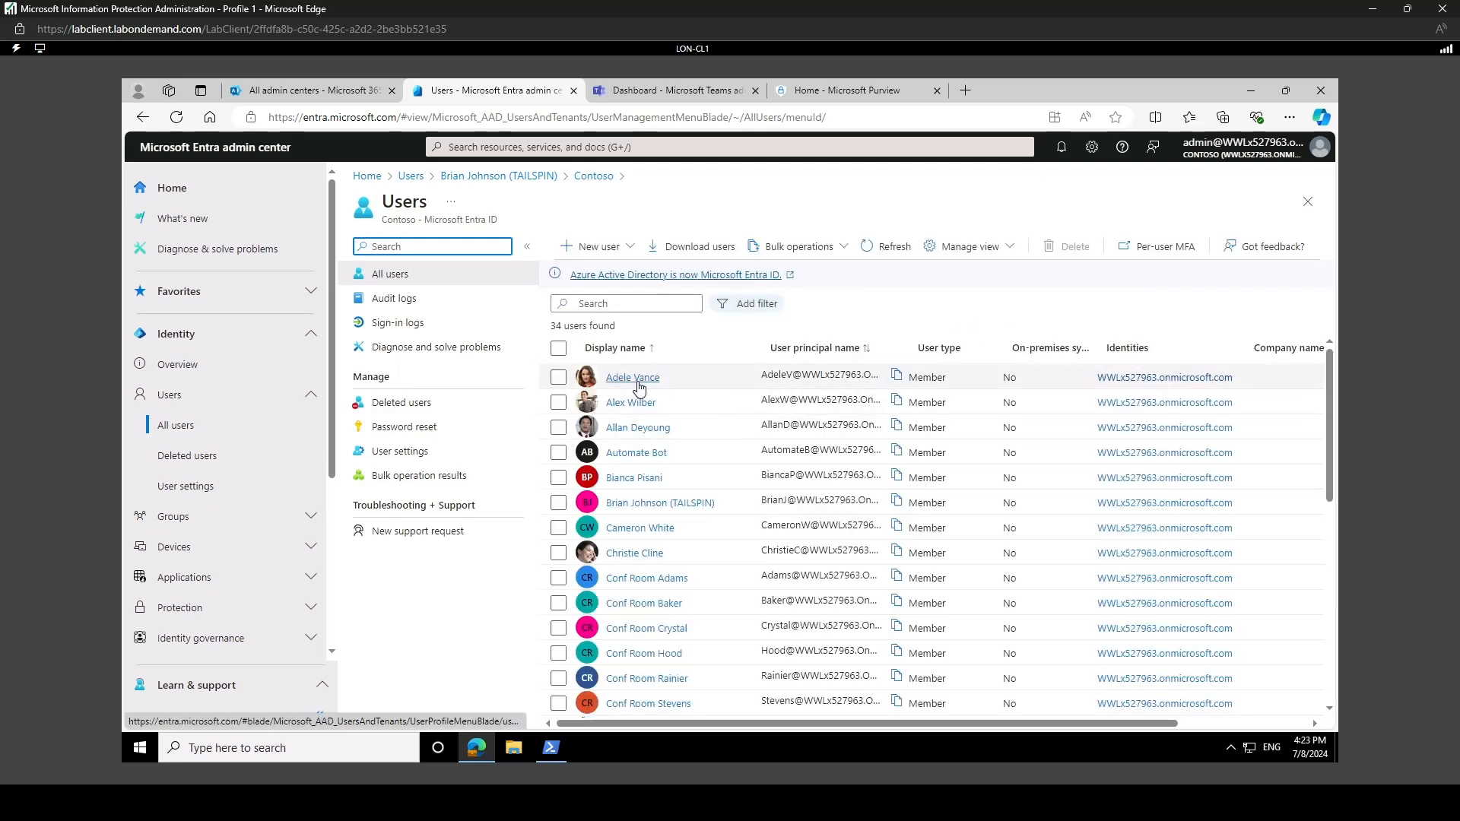
{"action": "left_click", "coordinate": [661, 388]}
{"action": "left_click", "coordinate": [662, 386]}
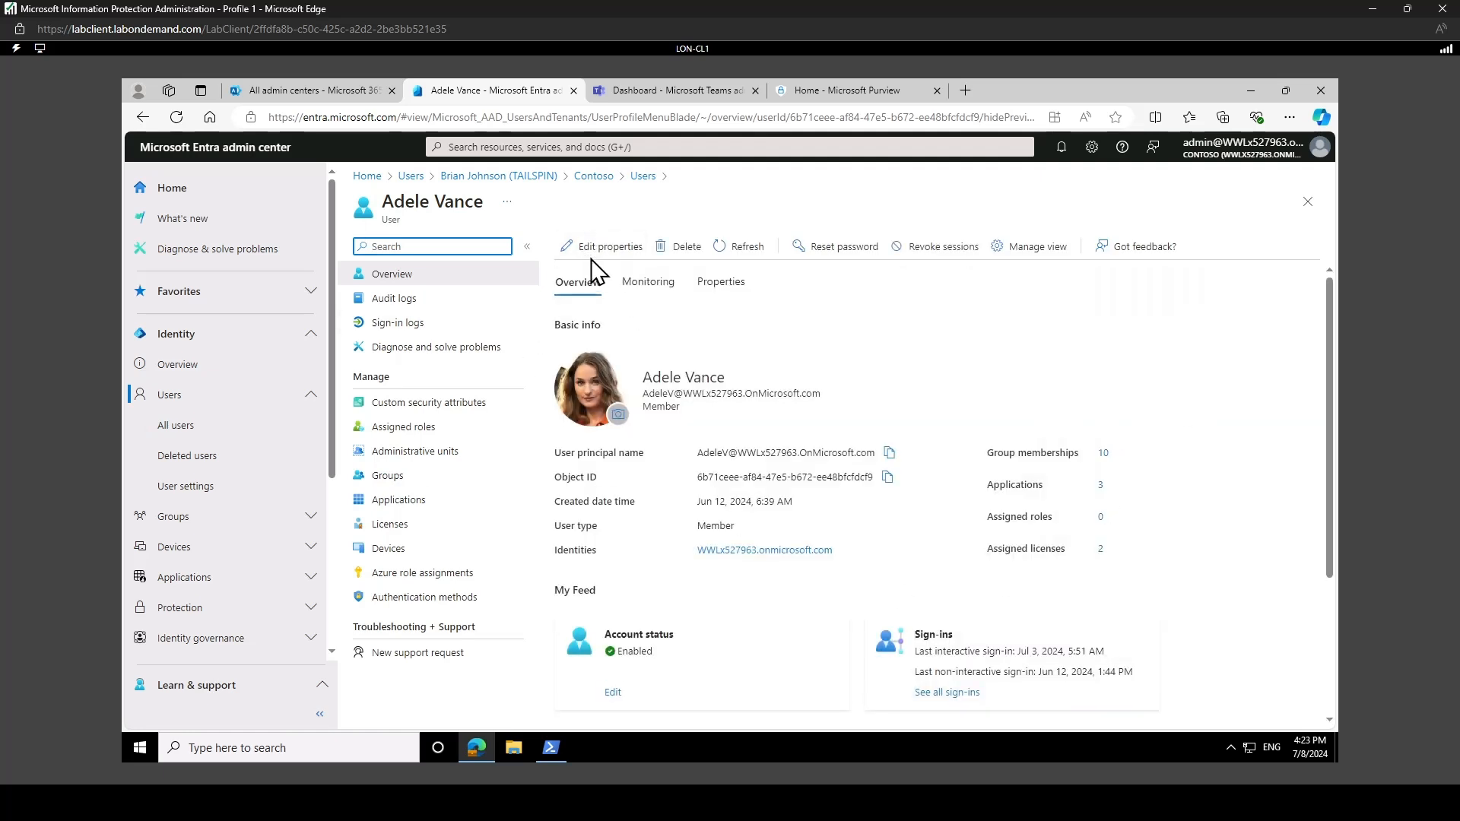
{"action": "left_click", "coordinate": [603, 255]}
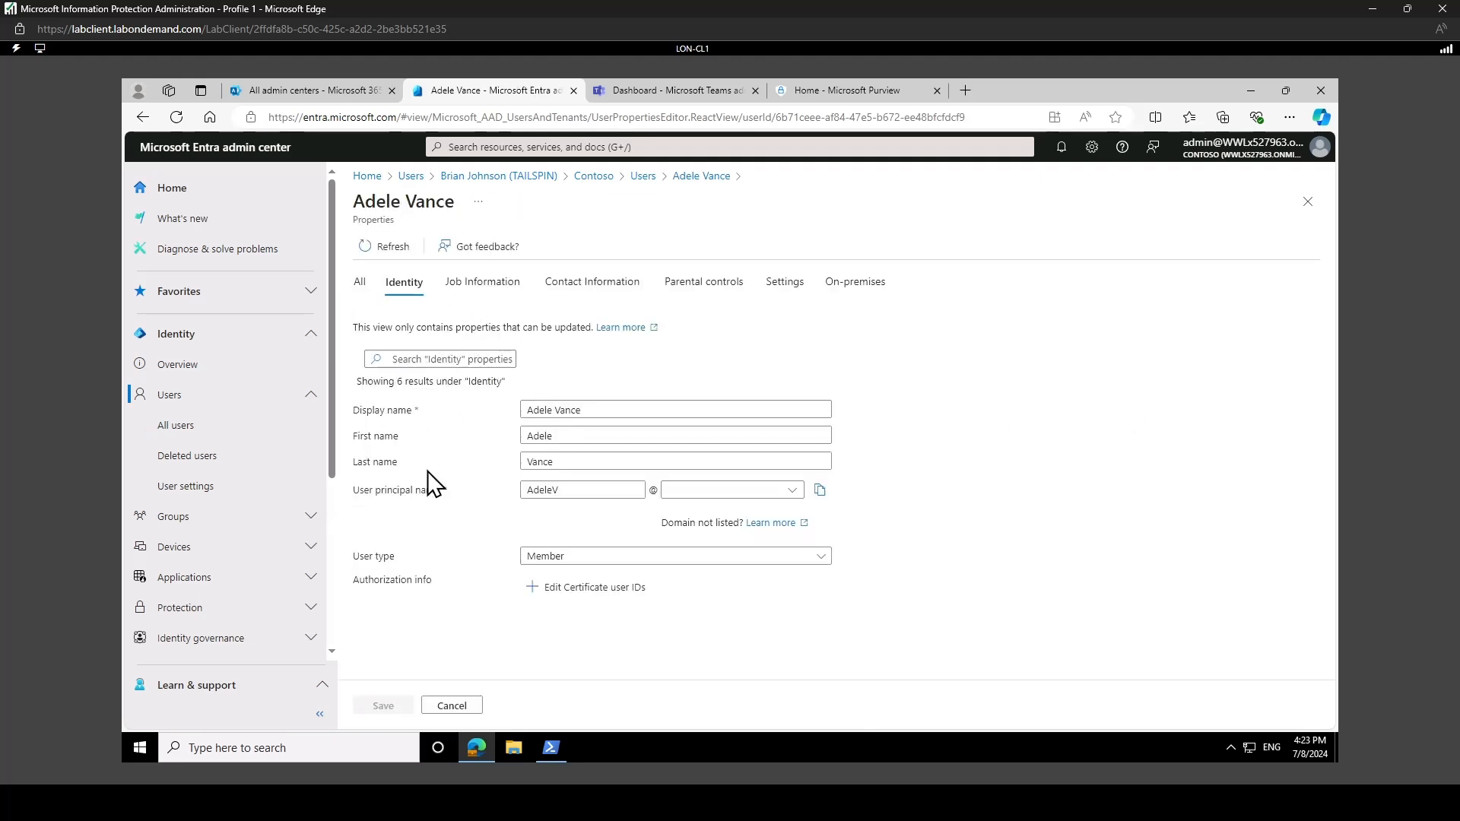
{"action": "left_click", "coordinate": [480, 289]}
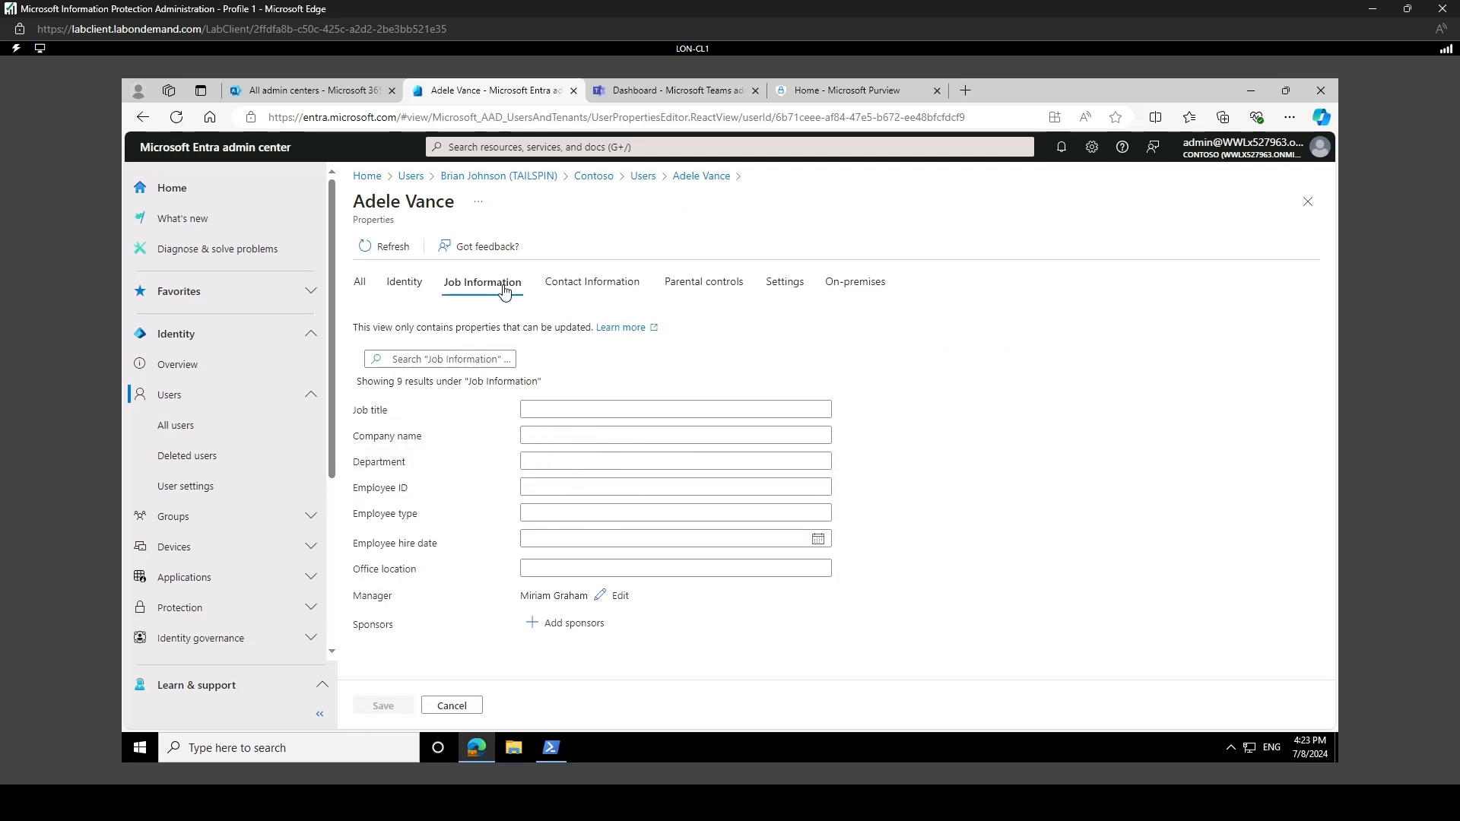
{"action": "left_click", "coordinate": [541, 461]}
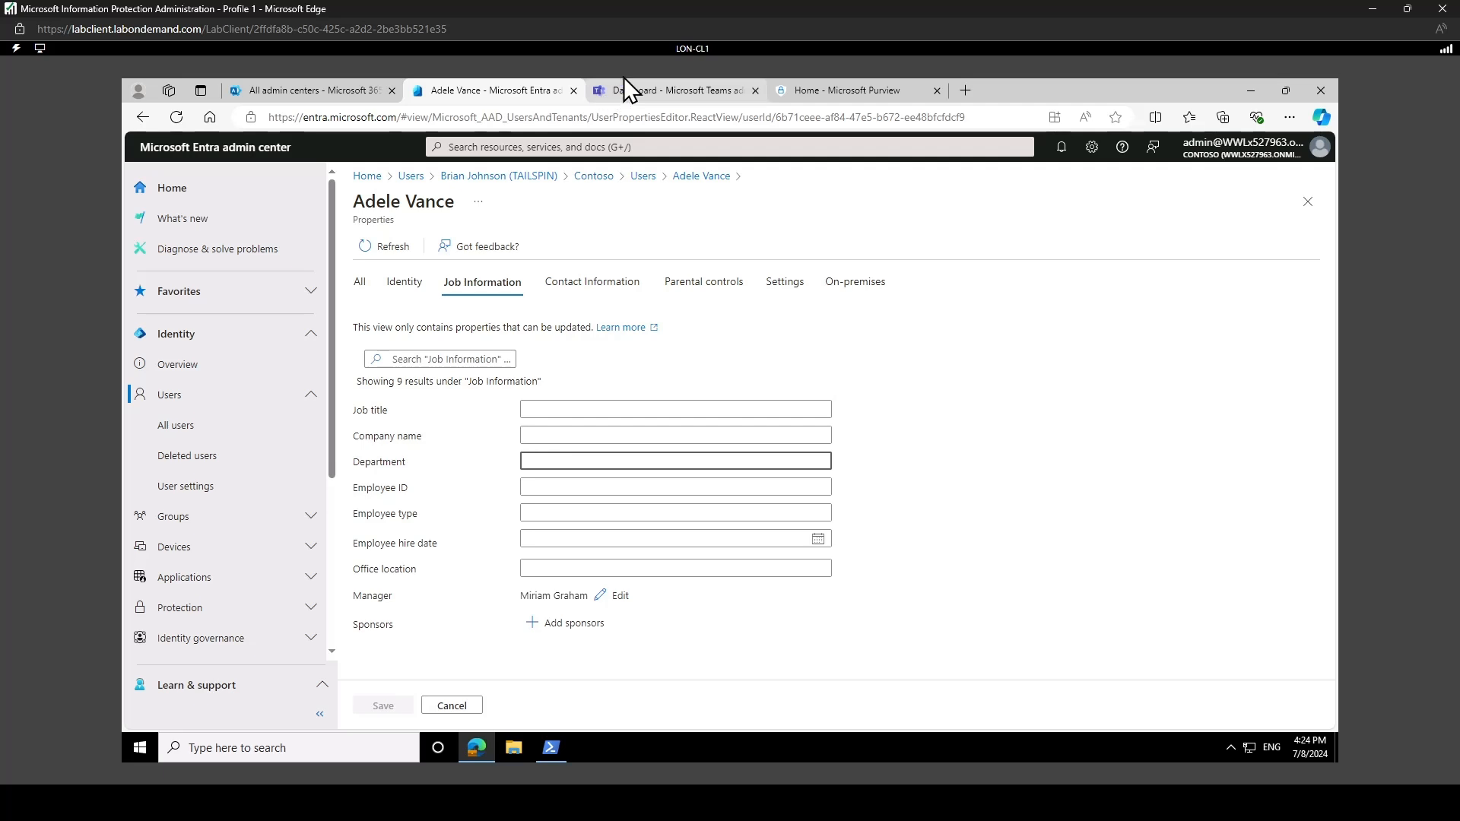
Switch to the Microsoft Teams admin center and open the organization's Teams settings.
{"action": "left_click", "coordinate": [827, 89]}
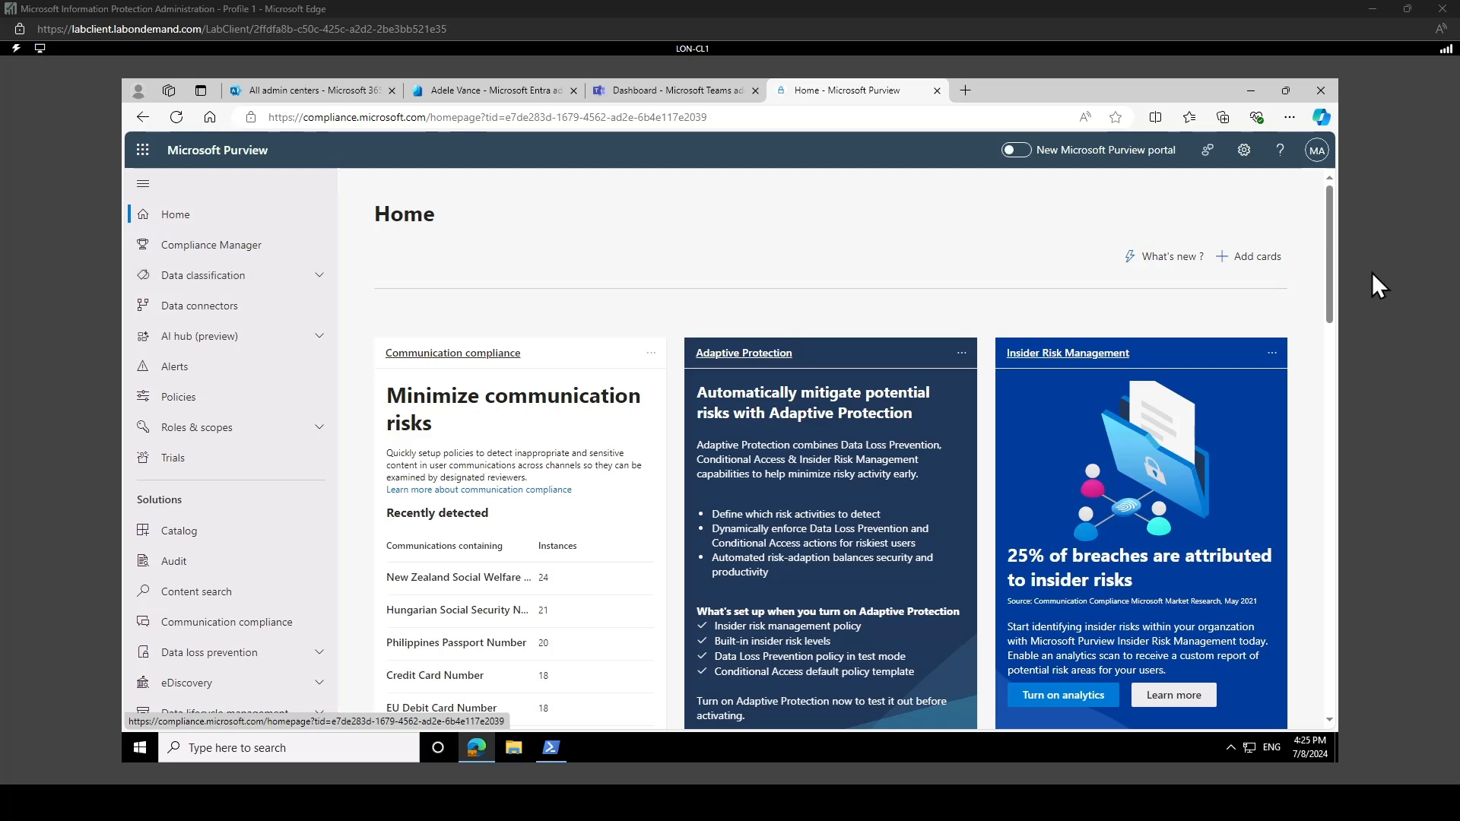
{"action": "left_click", "coordinate": [663, 93]}
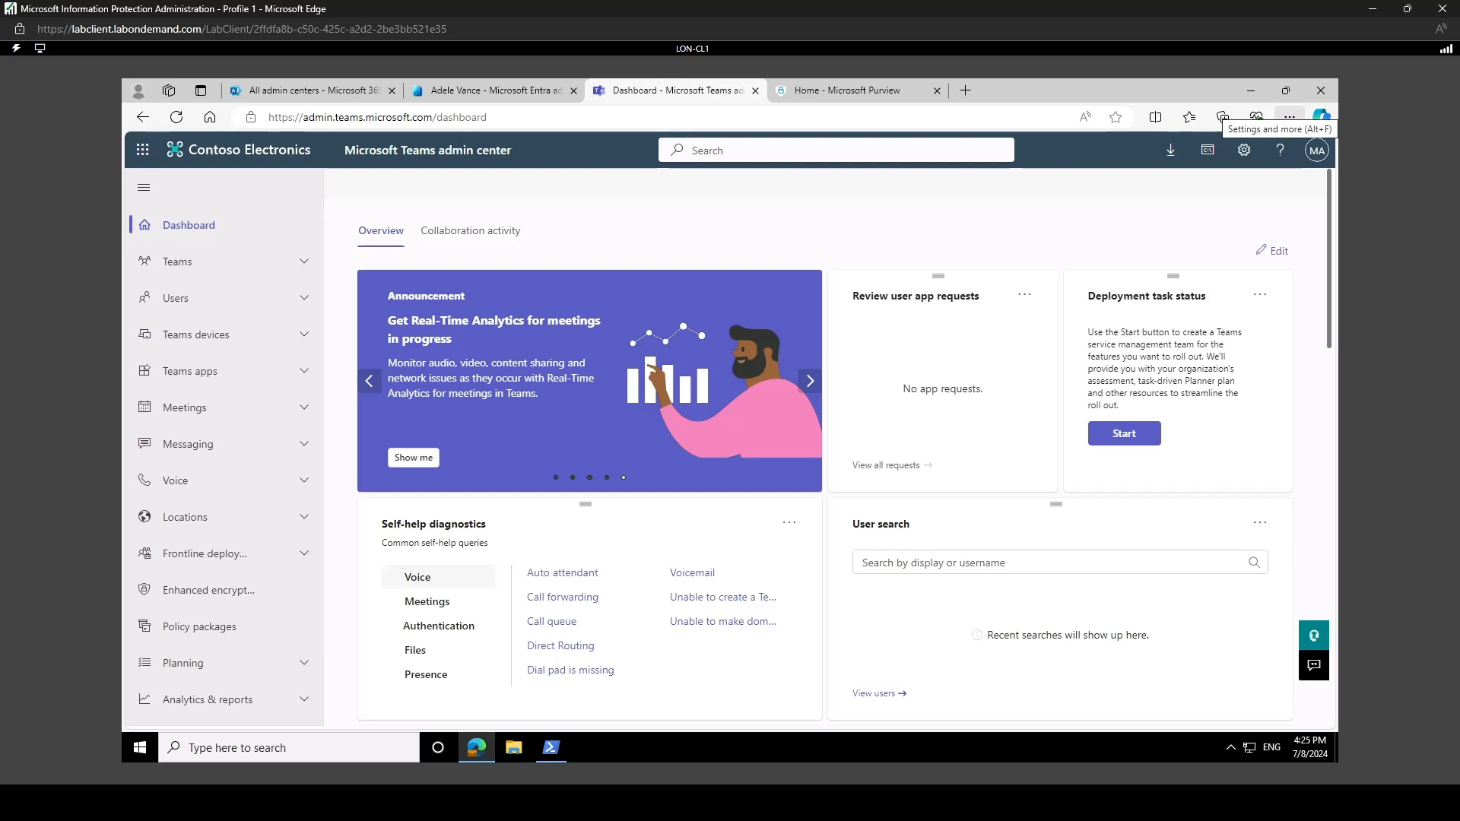
{"action": "left_click", "coordinate": [301, 263]}
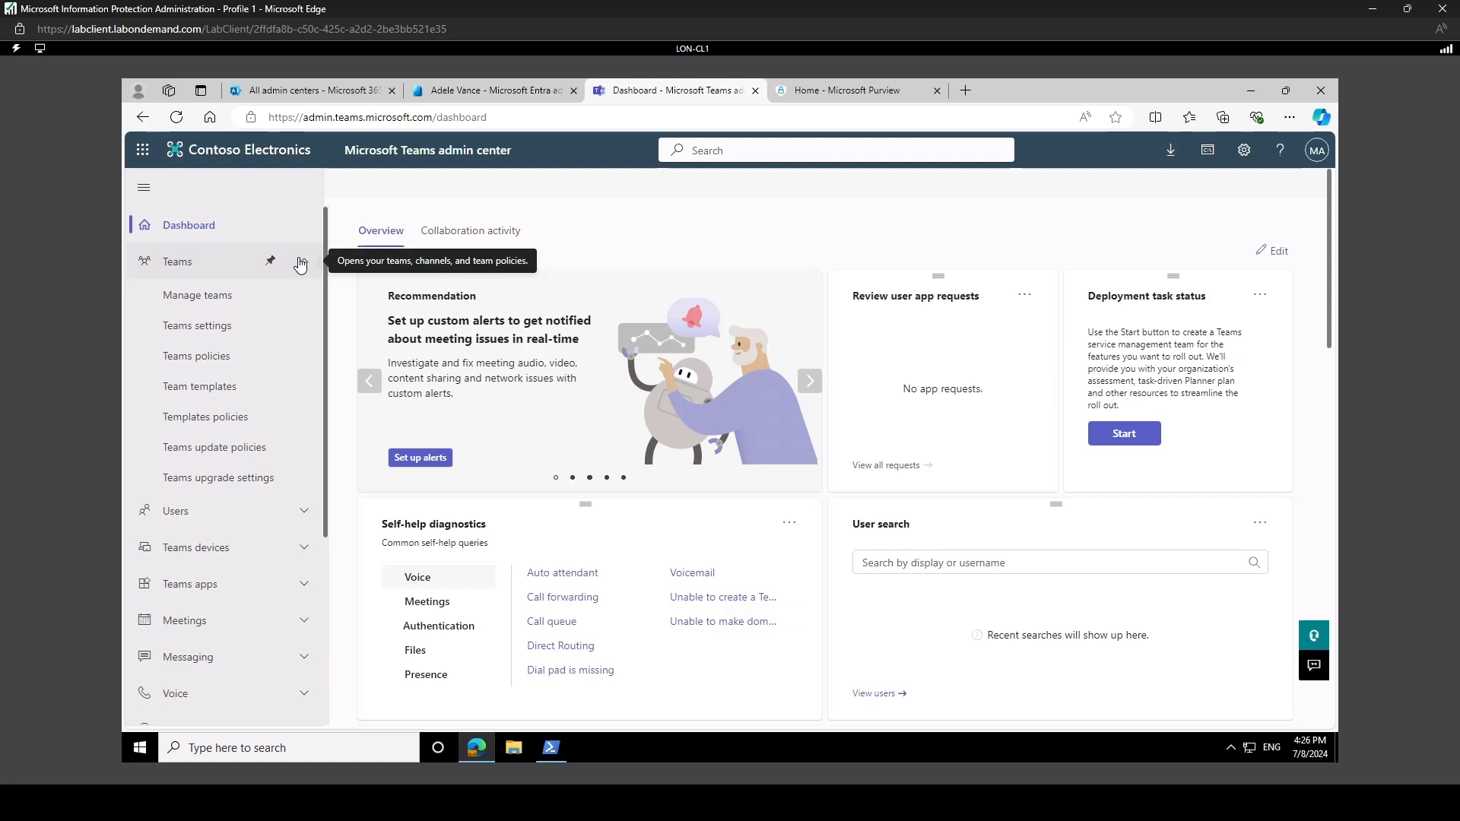
{"action": "left_click", "coordinate": [208, 329]}
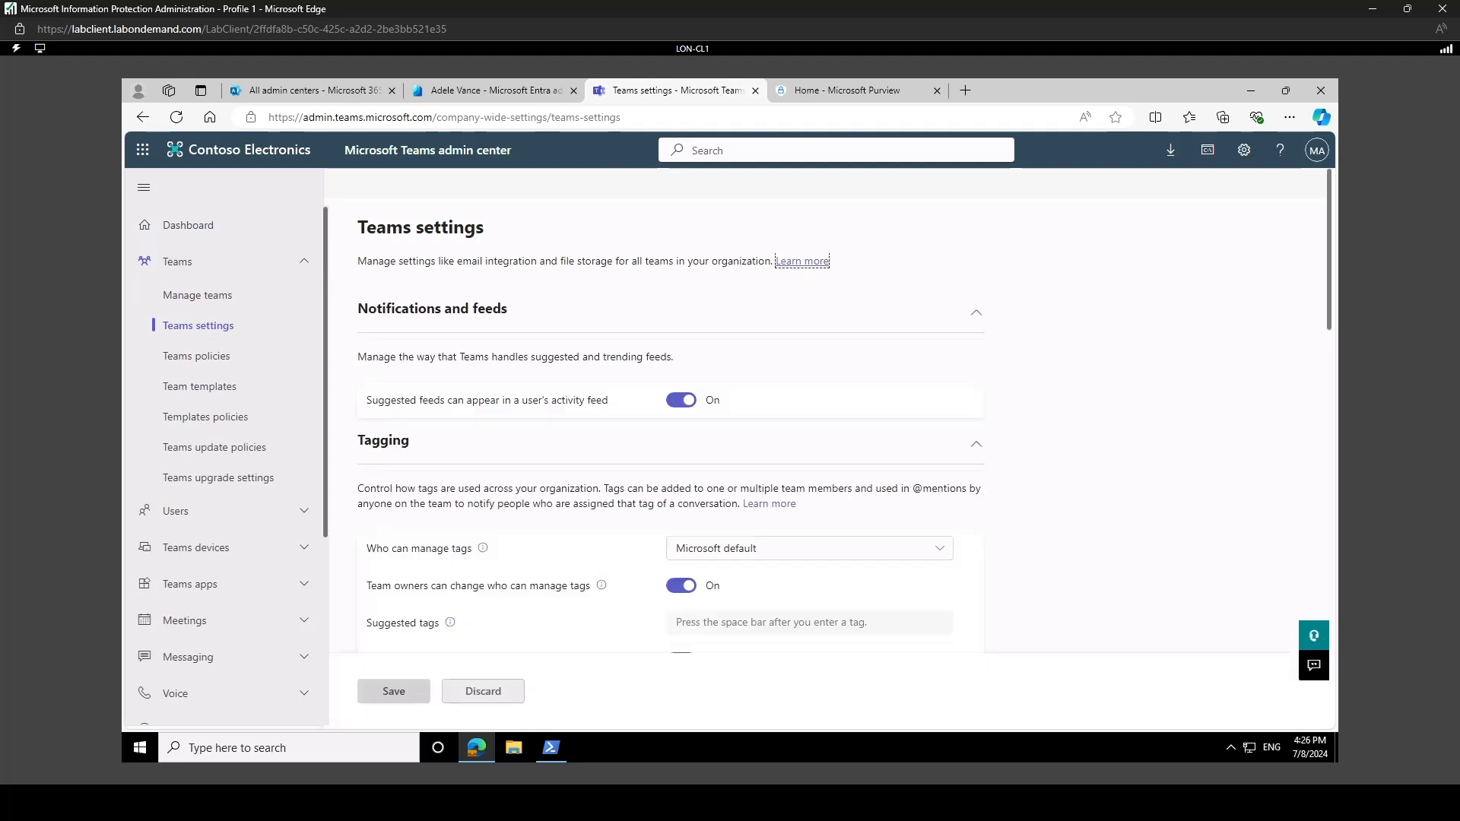
Turn on scoping directory search using an Exchange address book policy, and save the Teams settings change.
{"action": "scroll", "coordinate": [1044, 391], "scroll_direction": "down", "scroll_amount": 2}
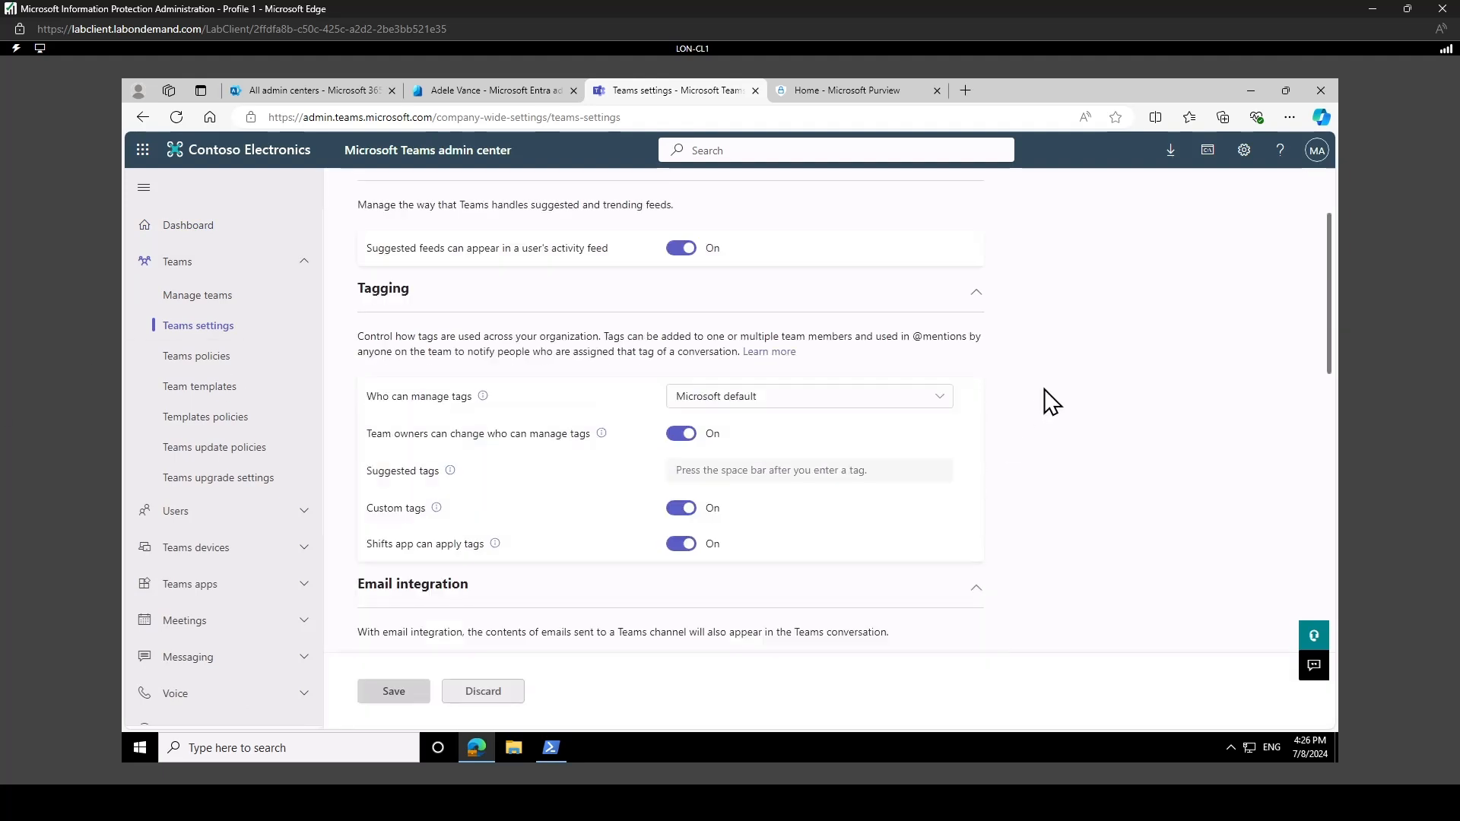
{"action": "scroll", "coordinate": [1043, 389], "scroll_direction": "down", "scroll_amount": 2}
{"action": "scroll", "coordinate": [1042, 372], "scroll_direction": "down", "scroll_amount": 2}
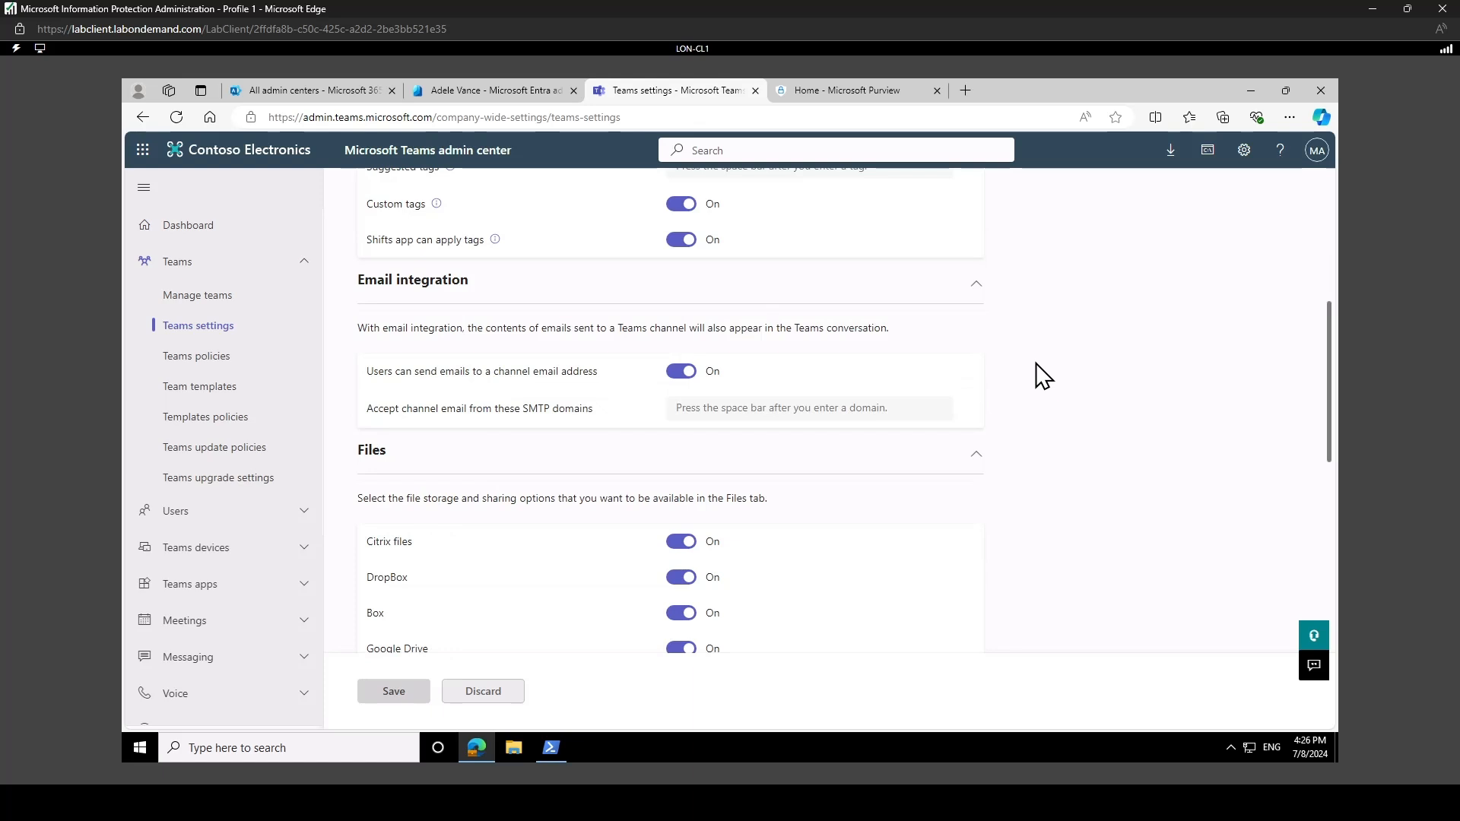
{"action": "scroll", "coordinate": [1043, 376], "scroll_direction": "down", "scroll_amount": 2}
{"action": "scroll", "coordinate": [1041, 373], "scroll_direction": "down", "scroll_amount": 2}
{"action": "scroll", "coordinate": [1041, 373], "scroll_direction": "down", "scroll_amount": 2}
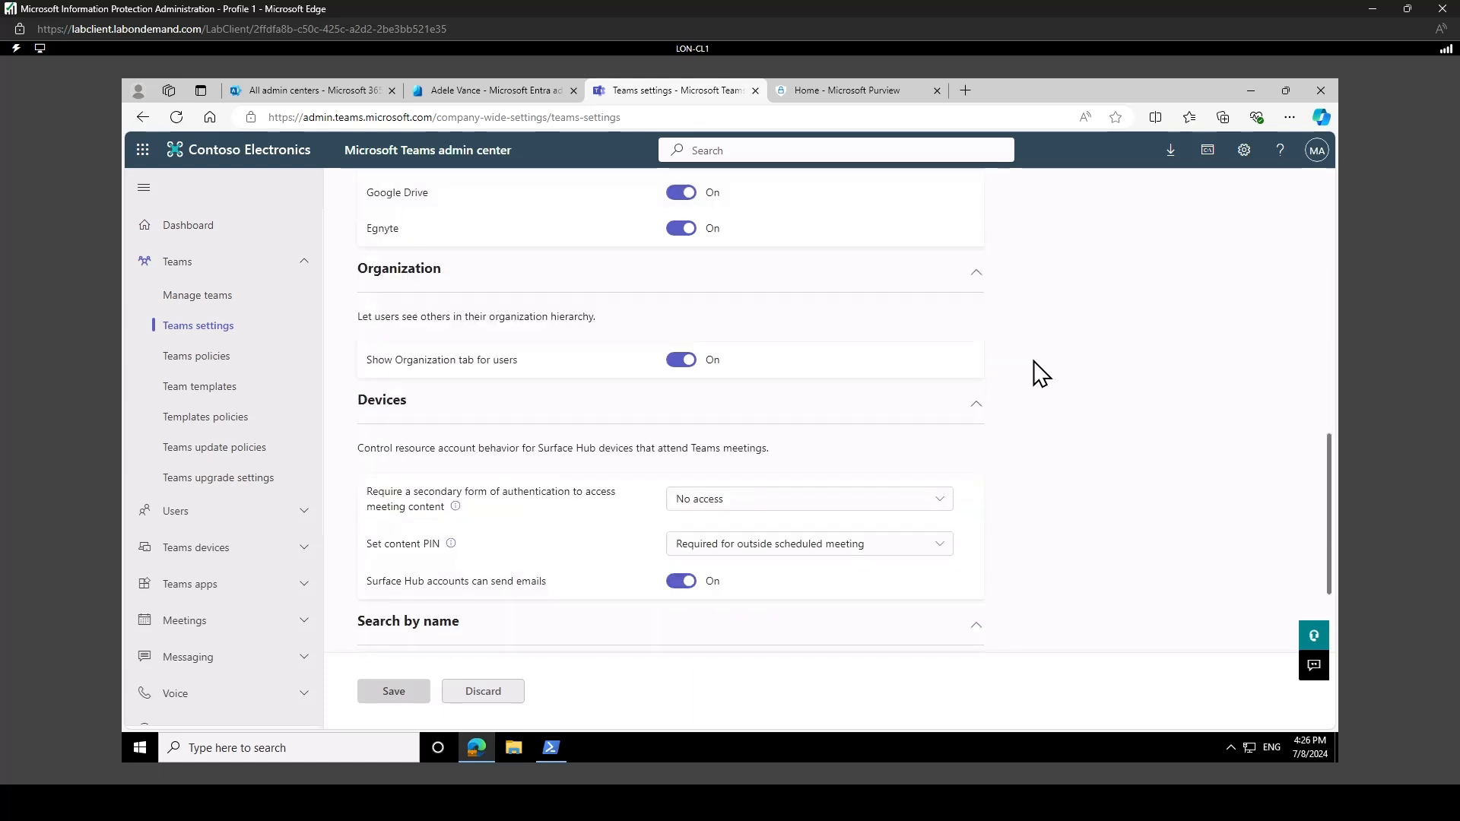
{"action": "scroll", "coordinate": [1041, 373], "scroll_direction": "down", "scroll_amount": 2}
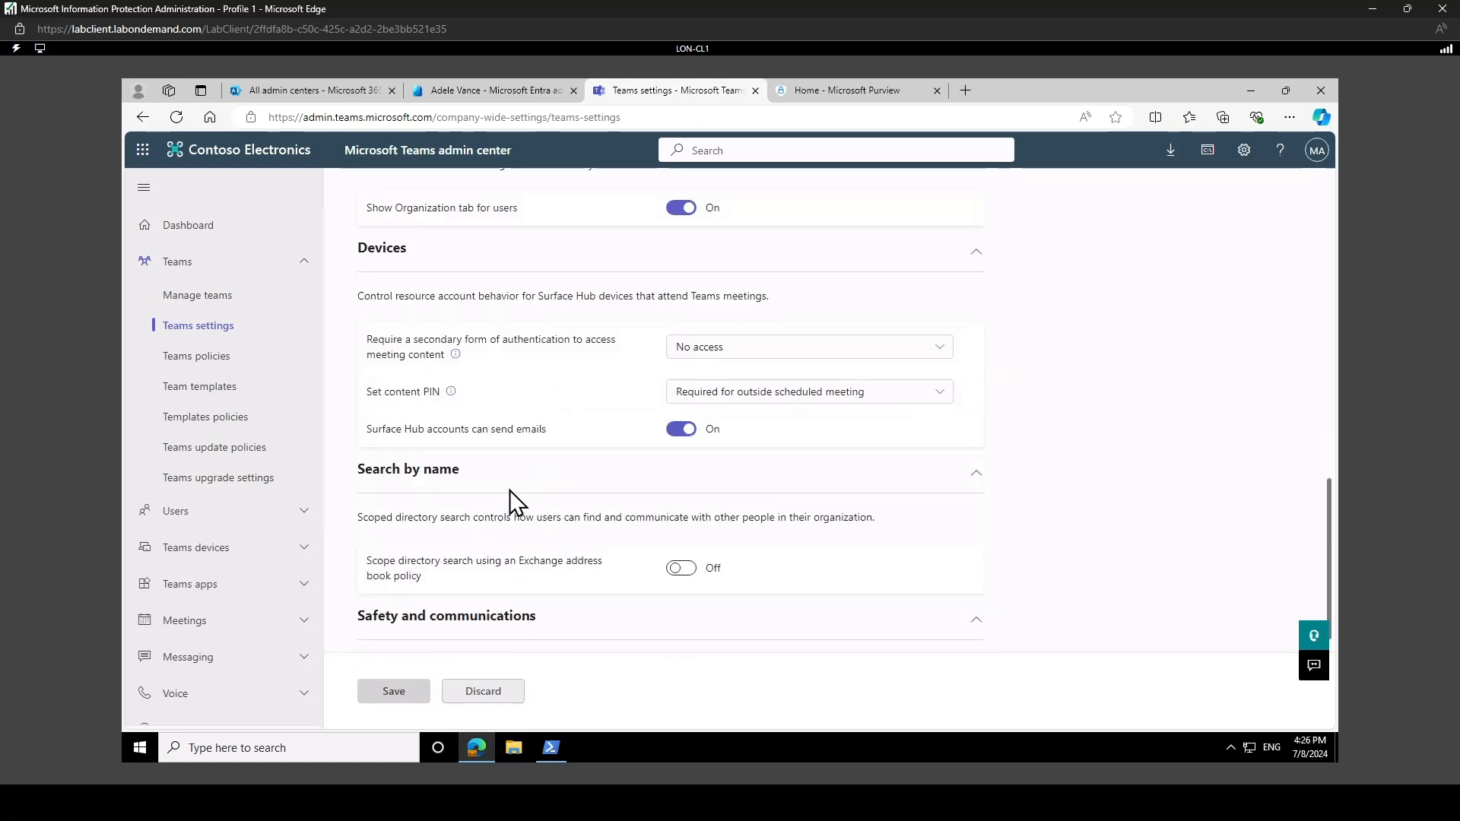
{"action": "left_click", "coordinate": [682, 569]}
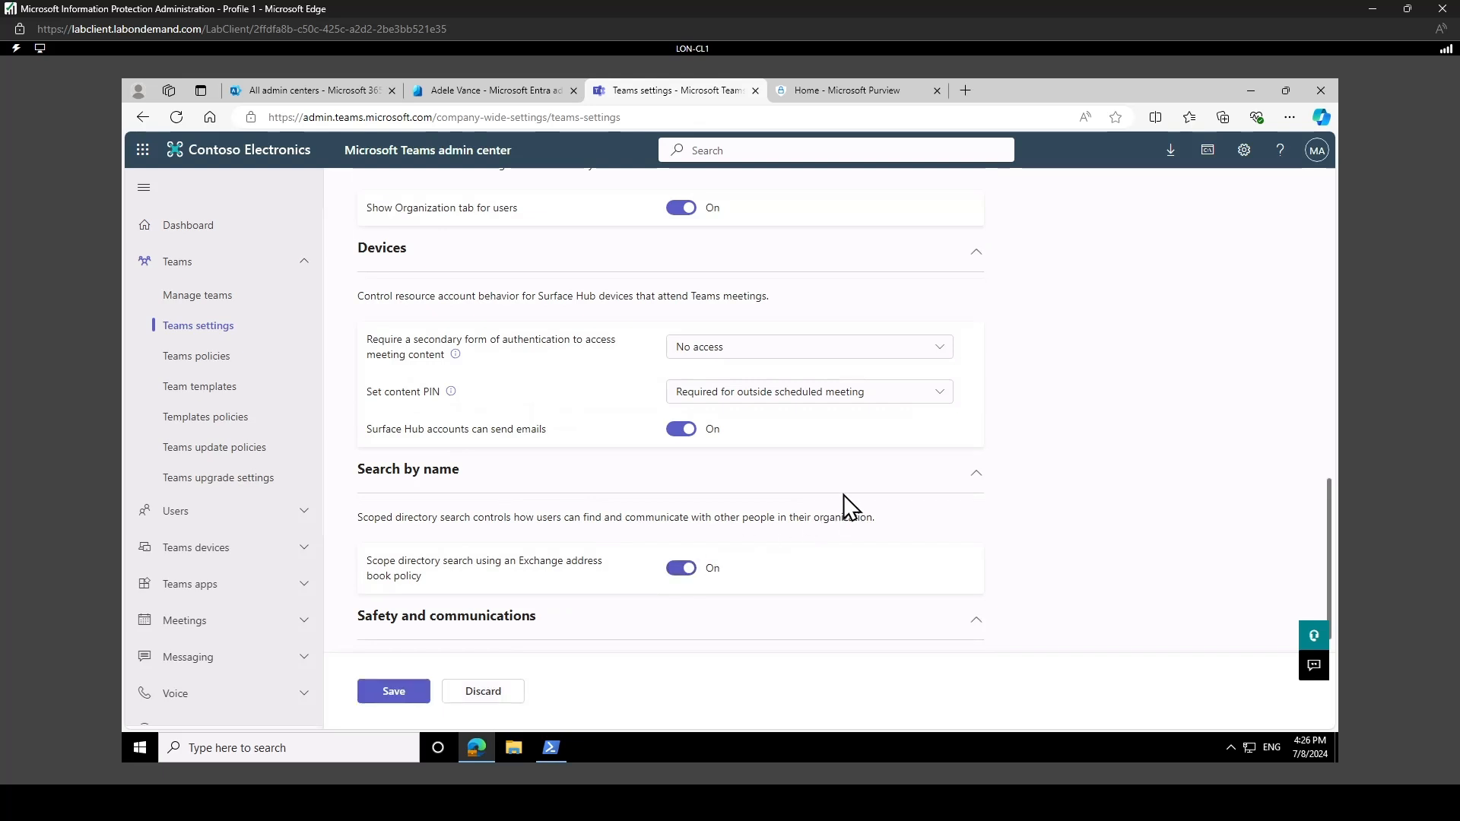
{"action": "left_click", "coordinate": [408, 695]}
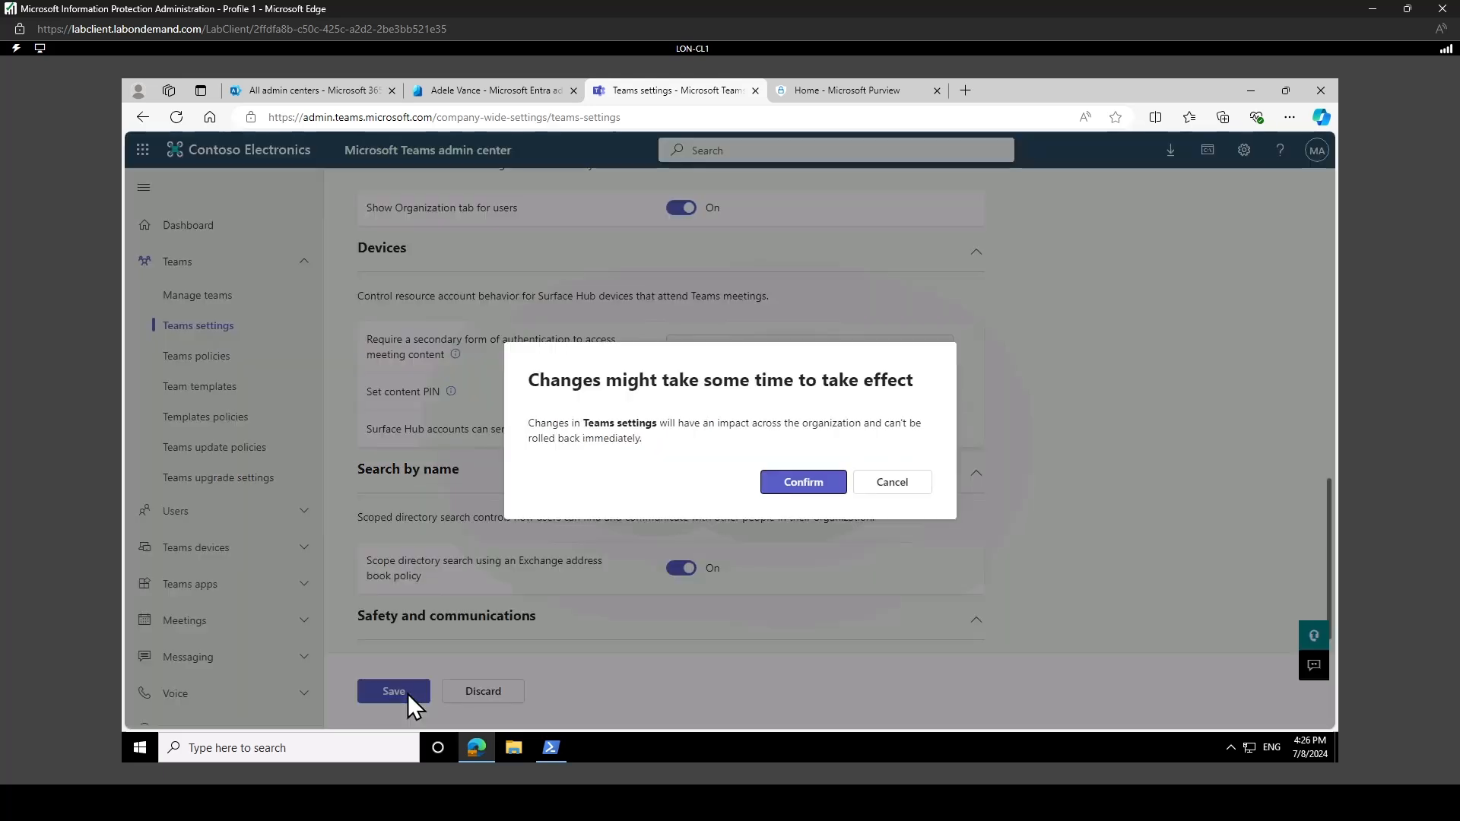
{"action": "left_click", "coordinate": [808, 482]}
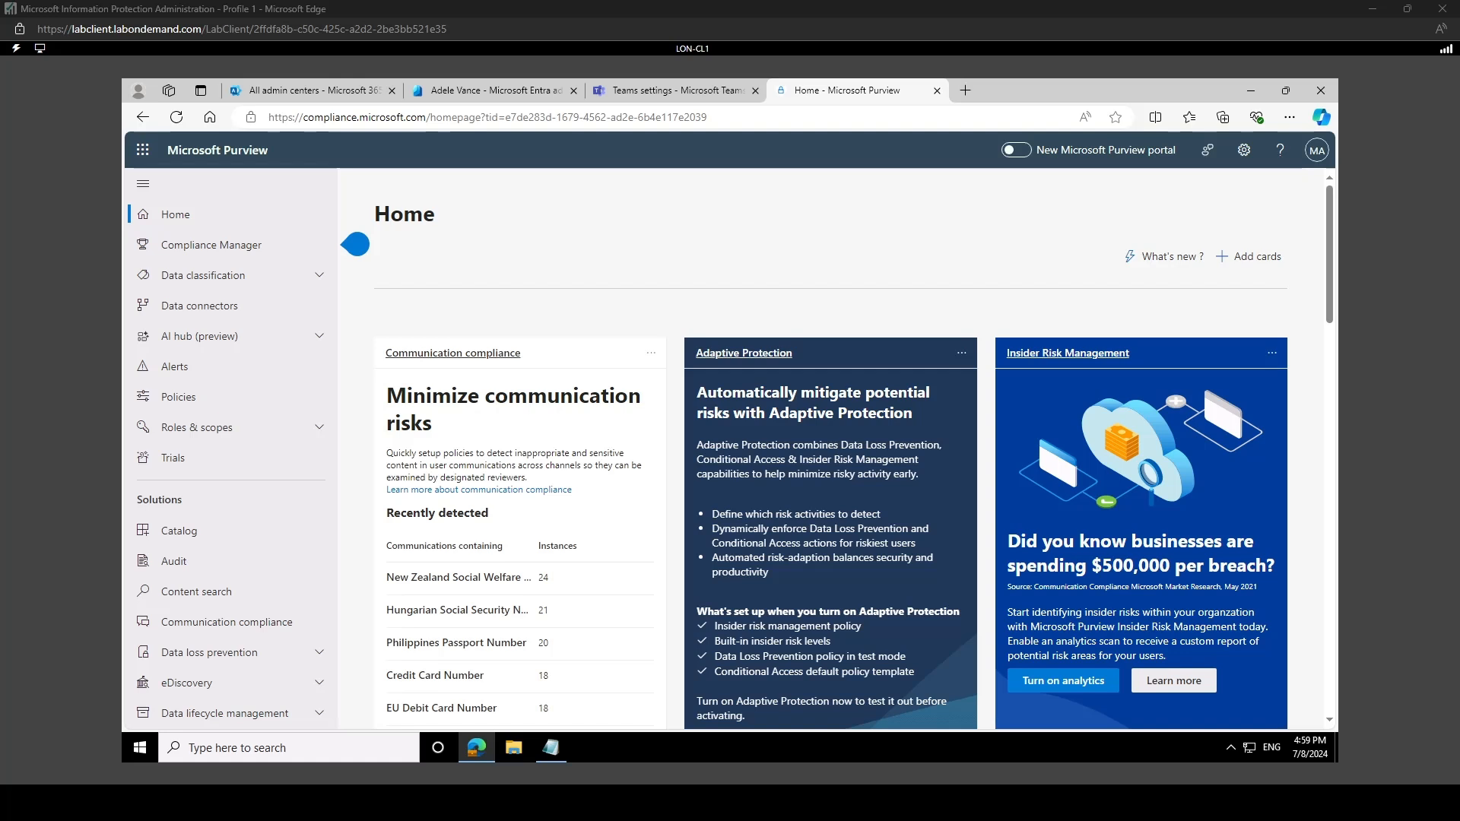
In Microsoft Purview, open the Segments page of the Information barriers solution.
{"action": "scroll", "coordinate": [335, 342], "scroll_direction": "down", "scroll_amount": 4}
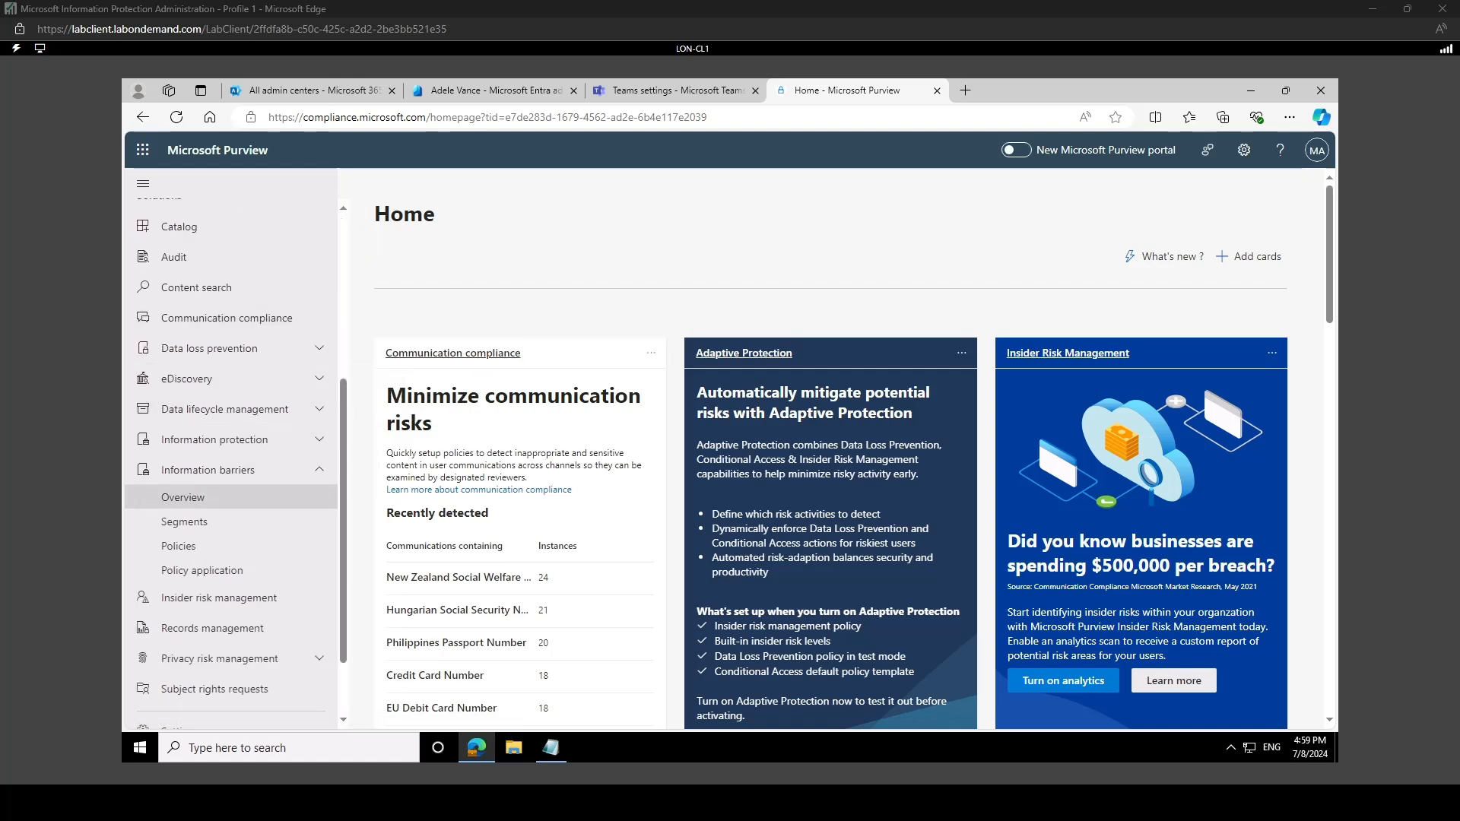
{"action": "left_click", "coordinate": [321, 470]}
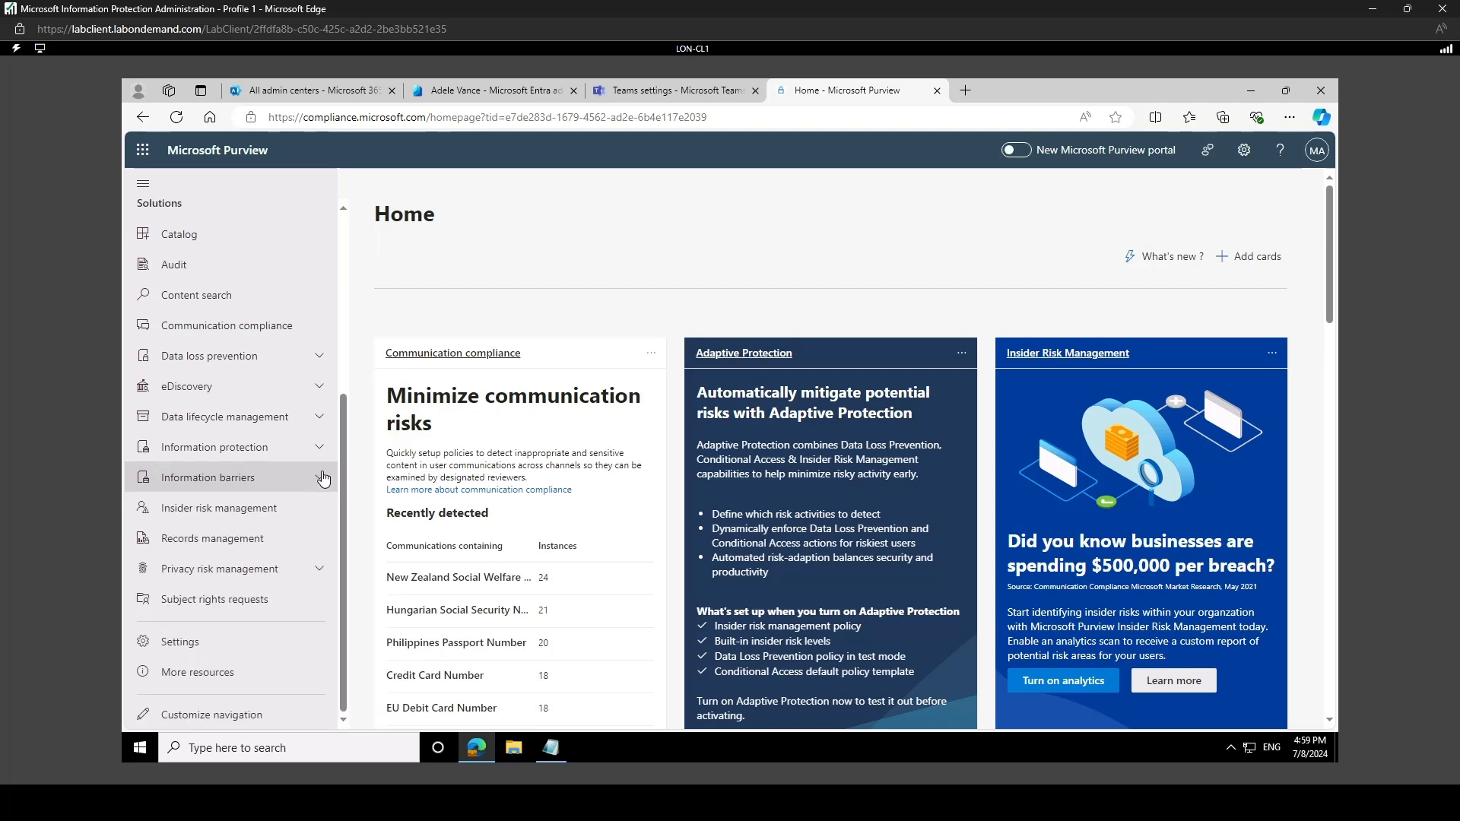
{"action": "left_click", "coordinate": [321, 475]}
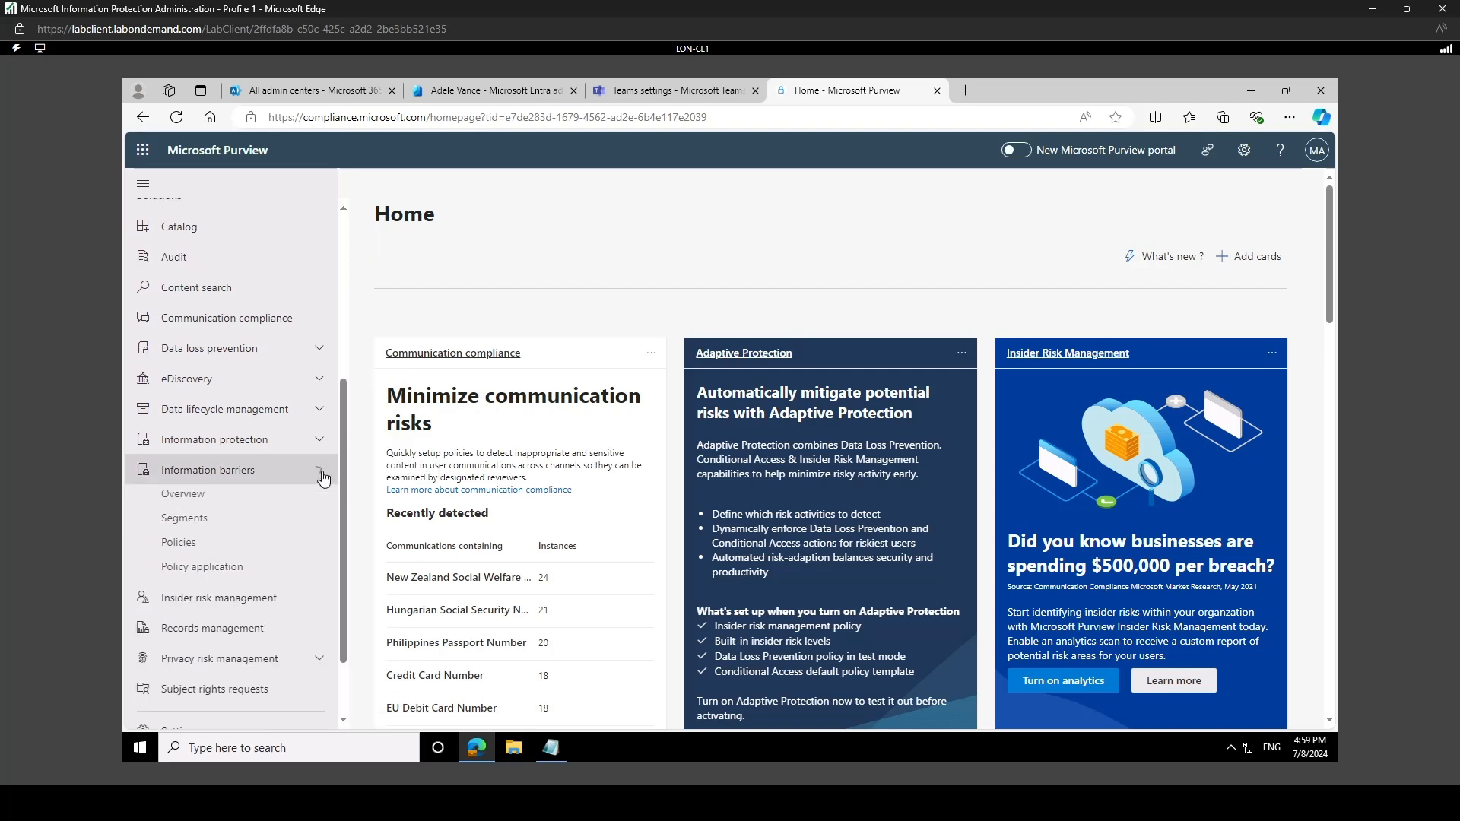
{"action": "left_click", "coordinate": [196, 530]}
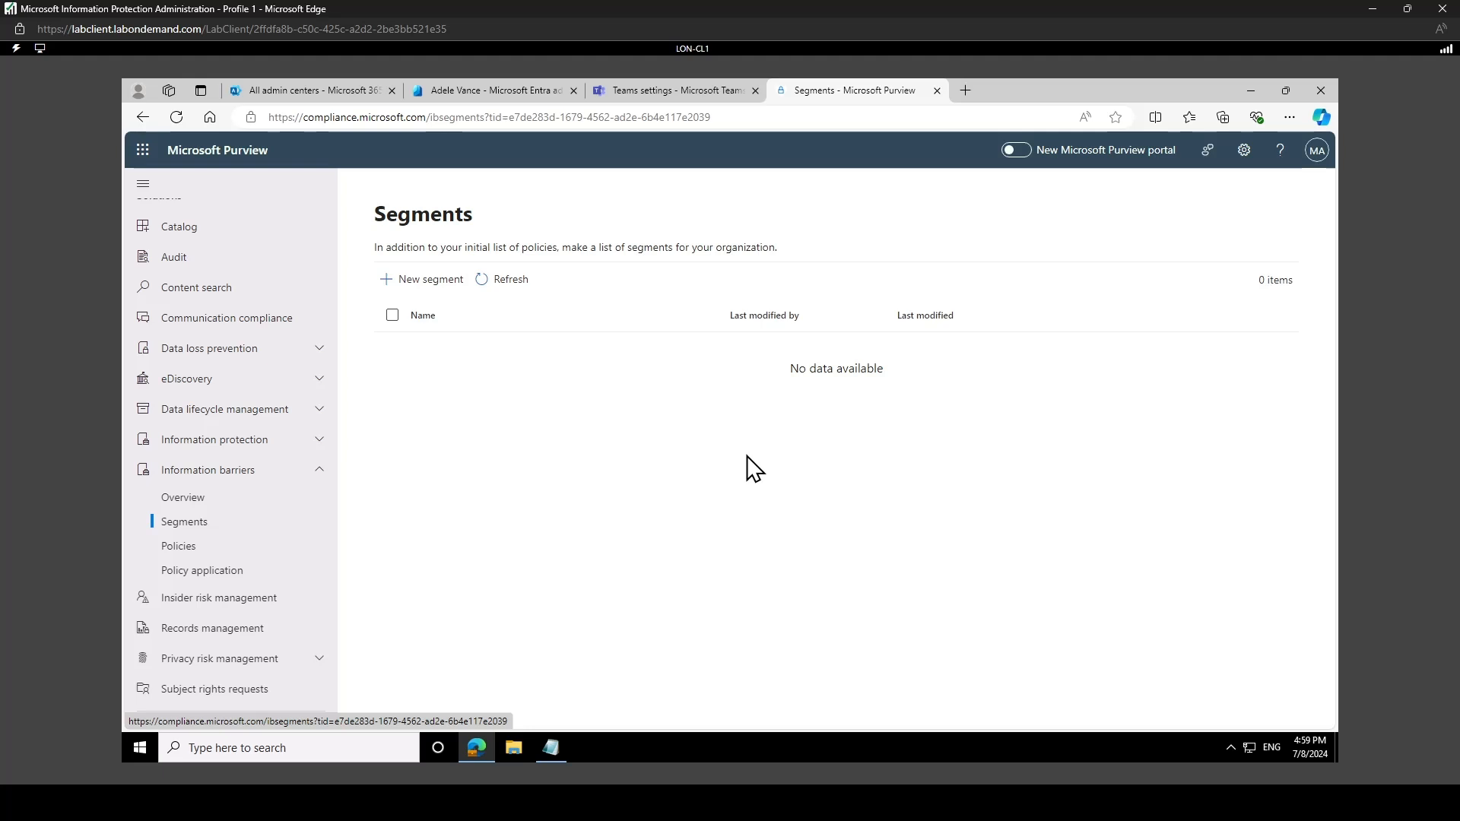
Start a new information barrier segment named Legal and proceed to its user group filter.
{"action": "left_click", "coordinate": [440, 287]}
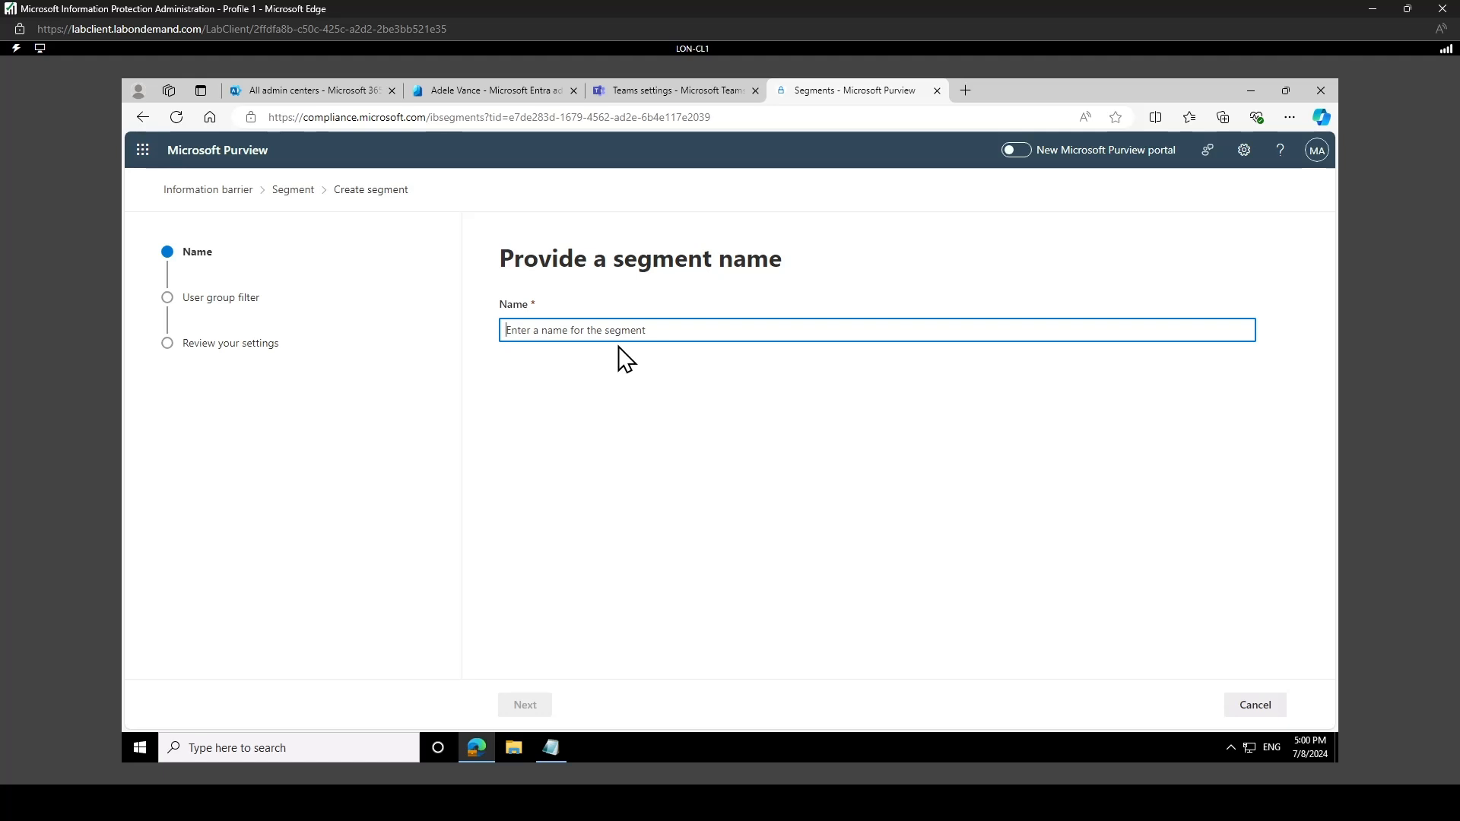
{"action": "type", "text": "Legal"}
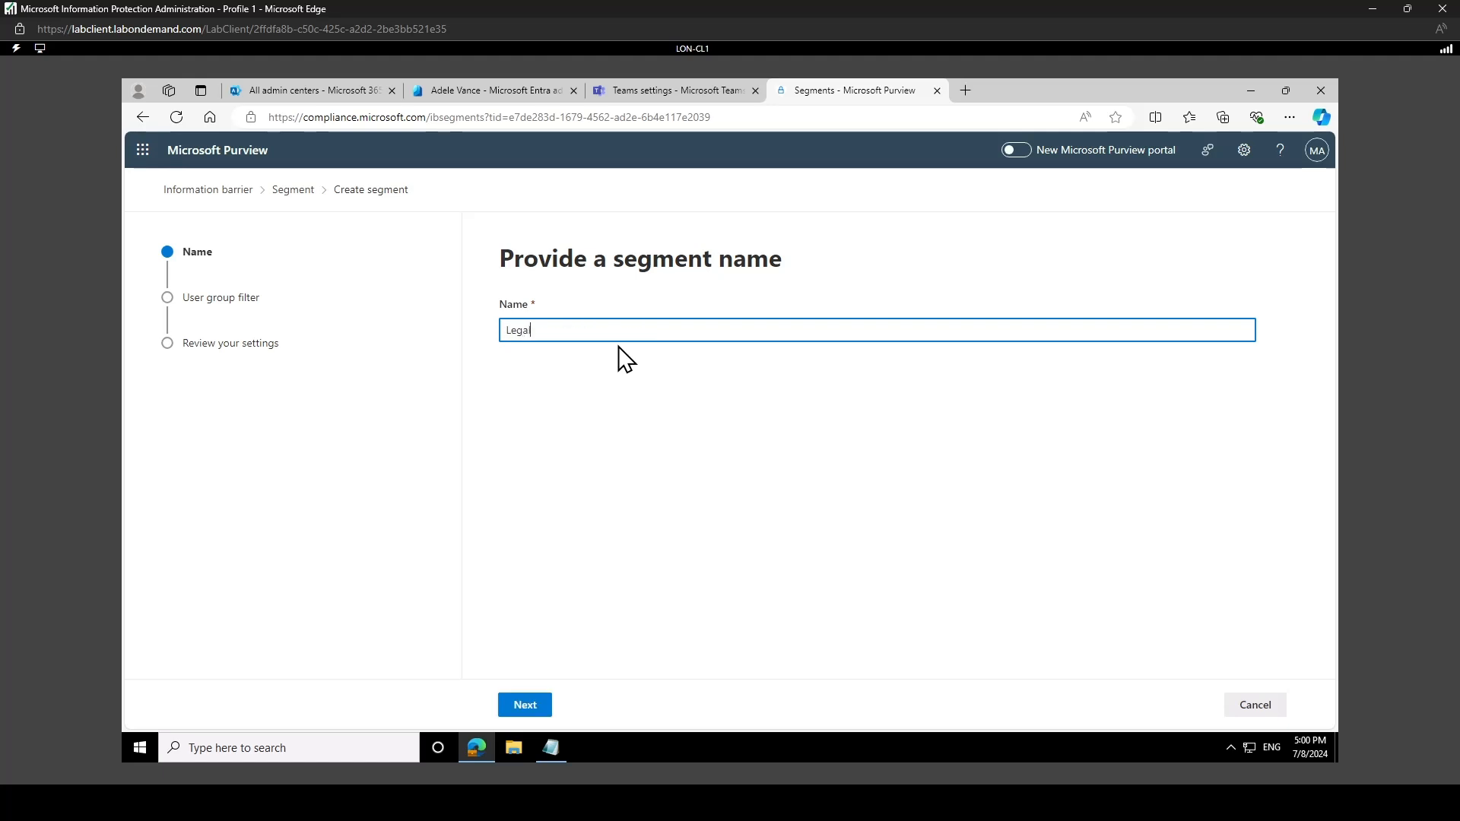
{"action": "left_click", "coordinate": [531, 715]}
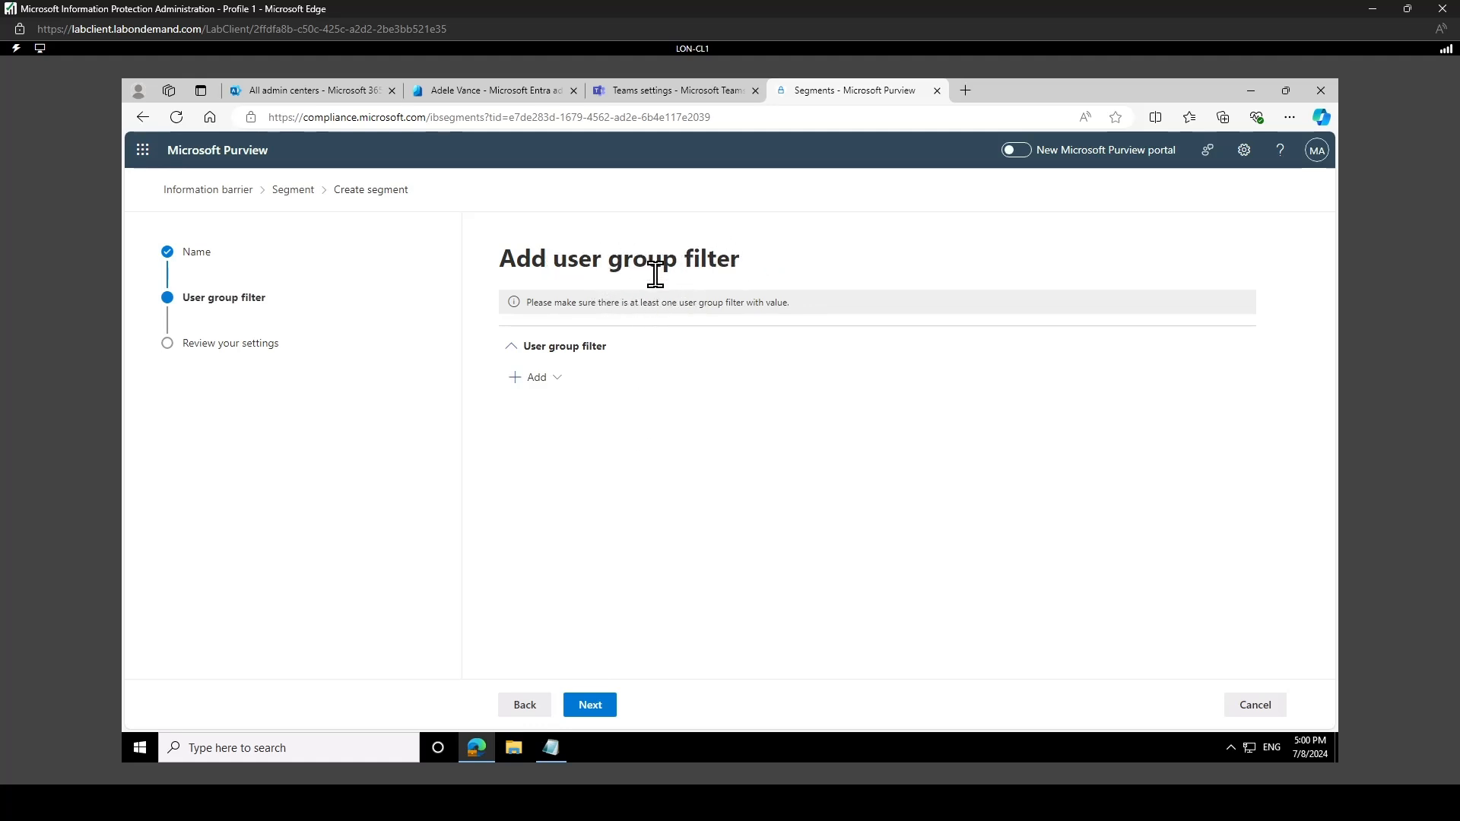
Add a user group filter where Department equals Legal, and submit the segment.
{"action": "left_click", "coordinate": [542, 378]}
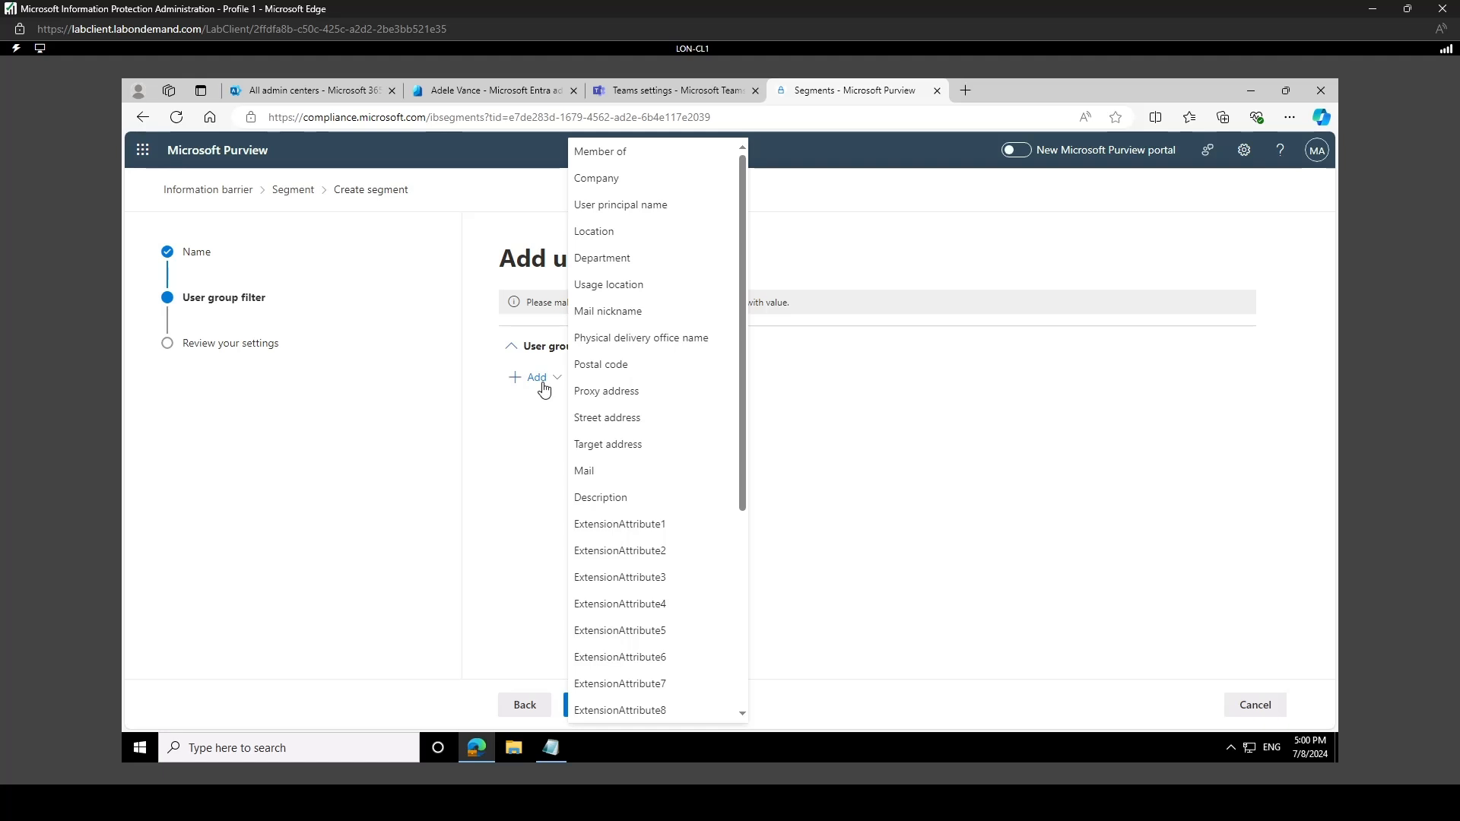
{"action": "left_click", "coordinate": [657, 262]}
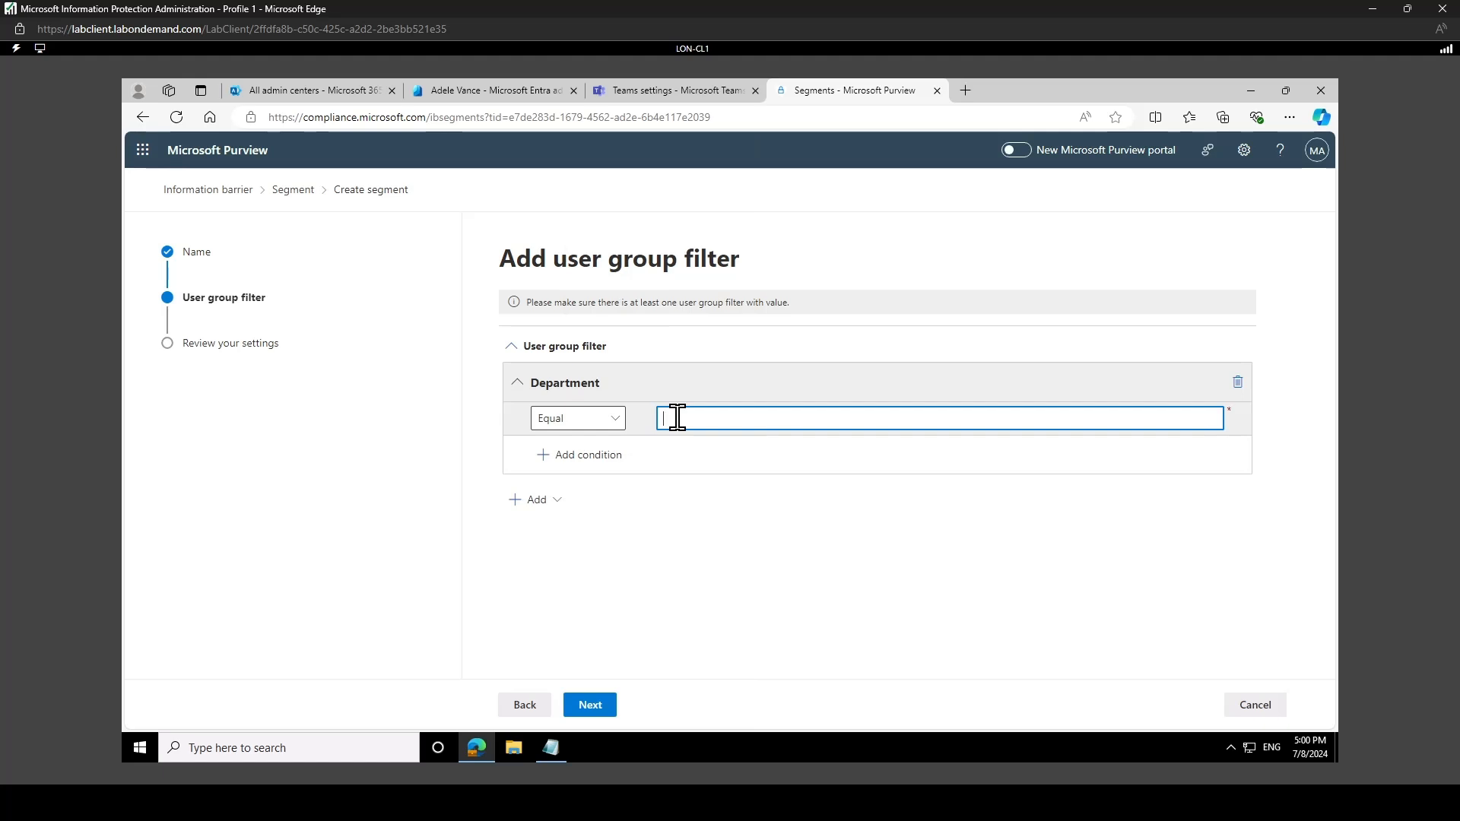
{"action": "type", "text": "Legal"}
{"action": "left_click", "coordinate": [607, 429]}
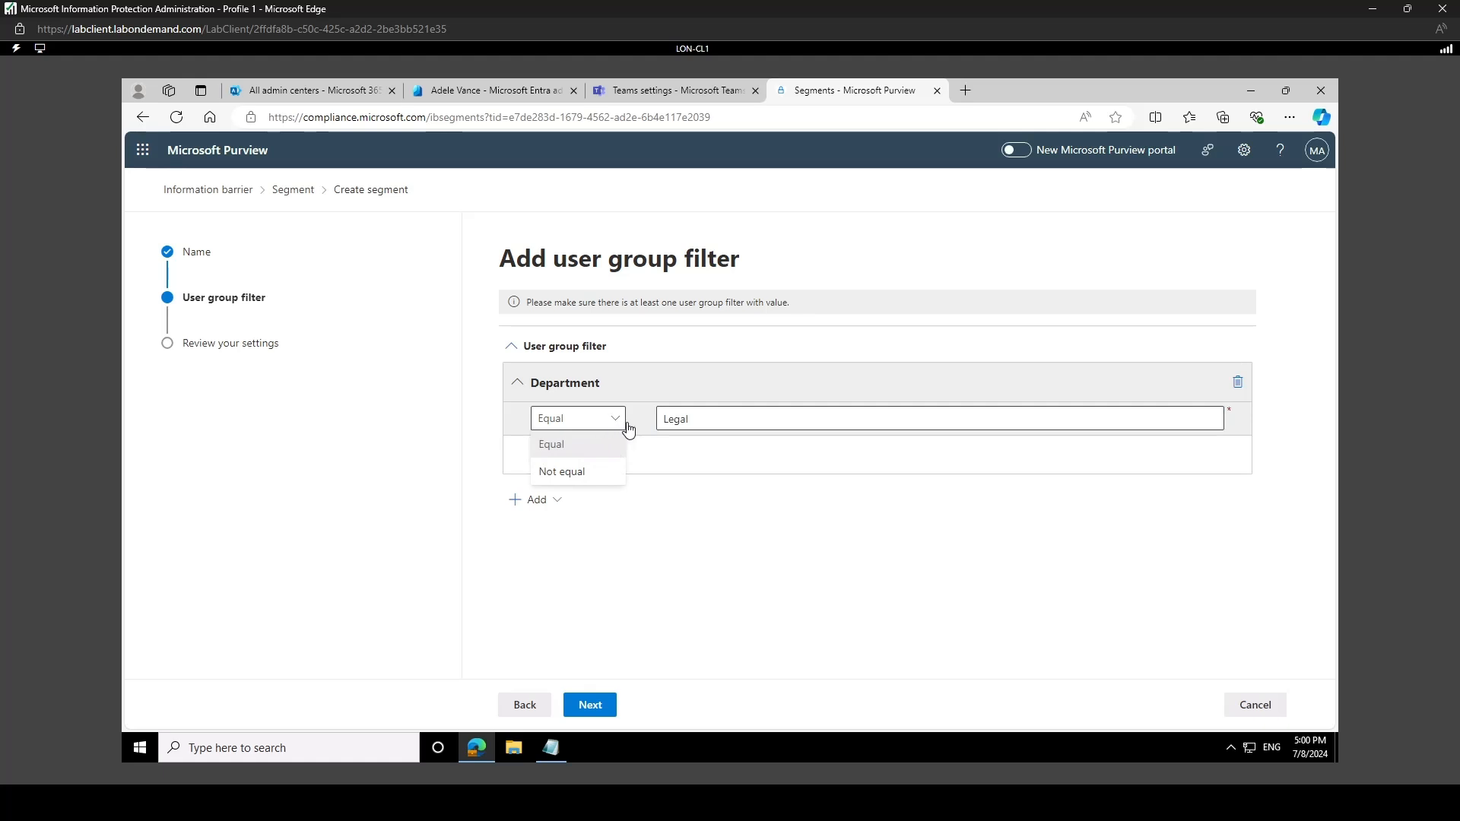
{"action": "left_click", "coordinate": [737, 419]}
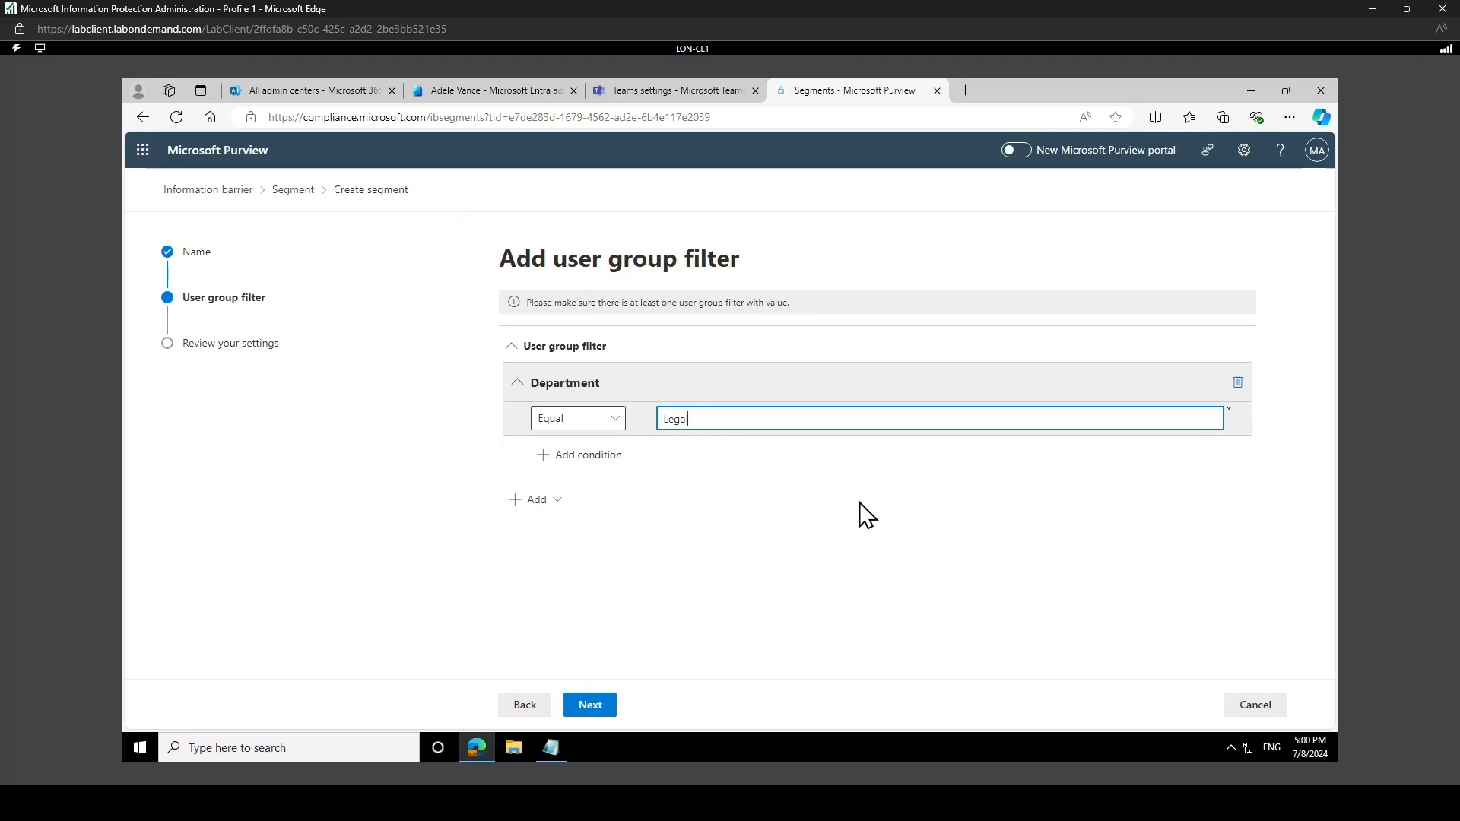
{"action": "left_click", "coordinate": [591, 707]}
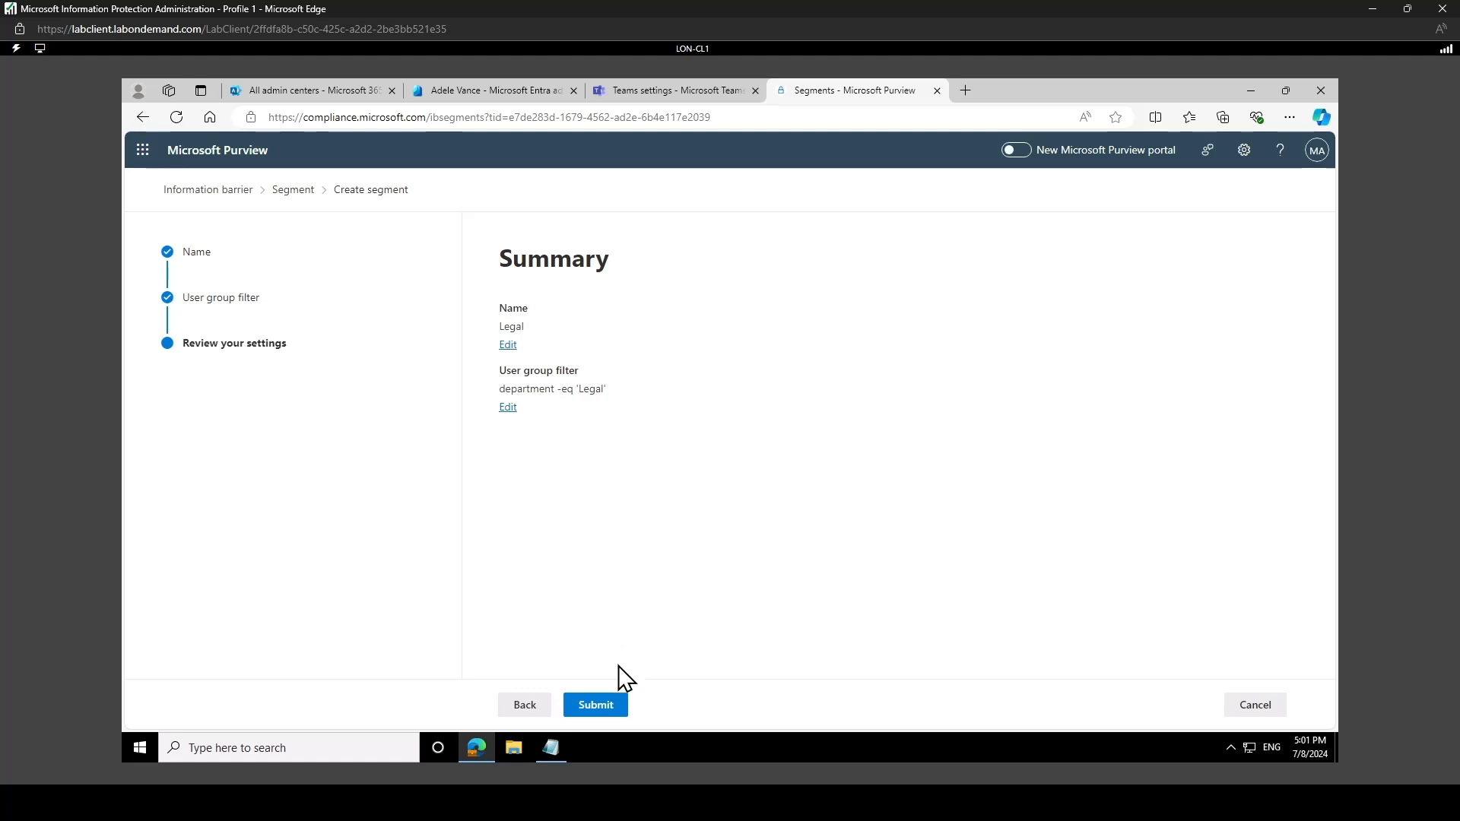
{"action": "left_click", "coordinate": [606, 706]}
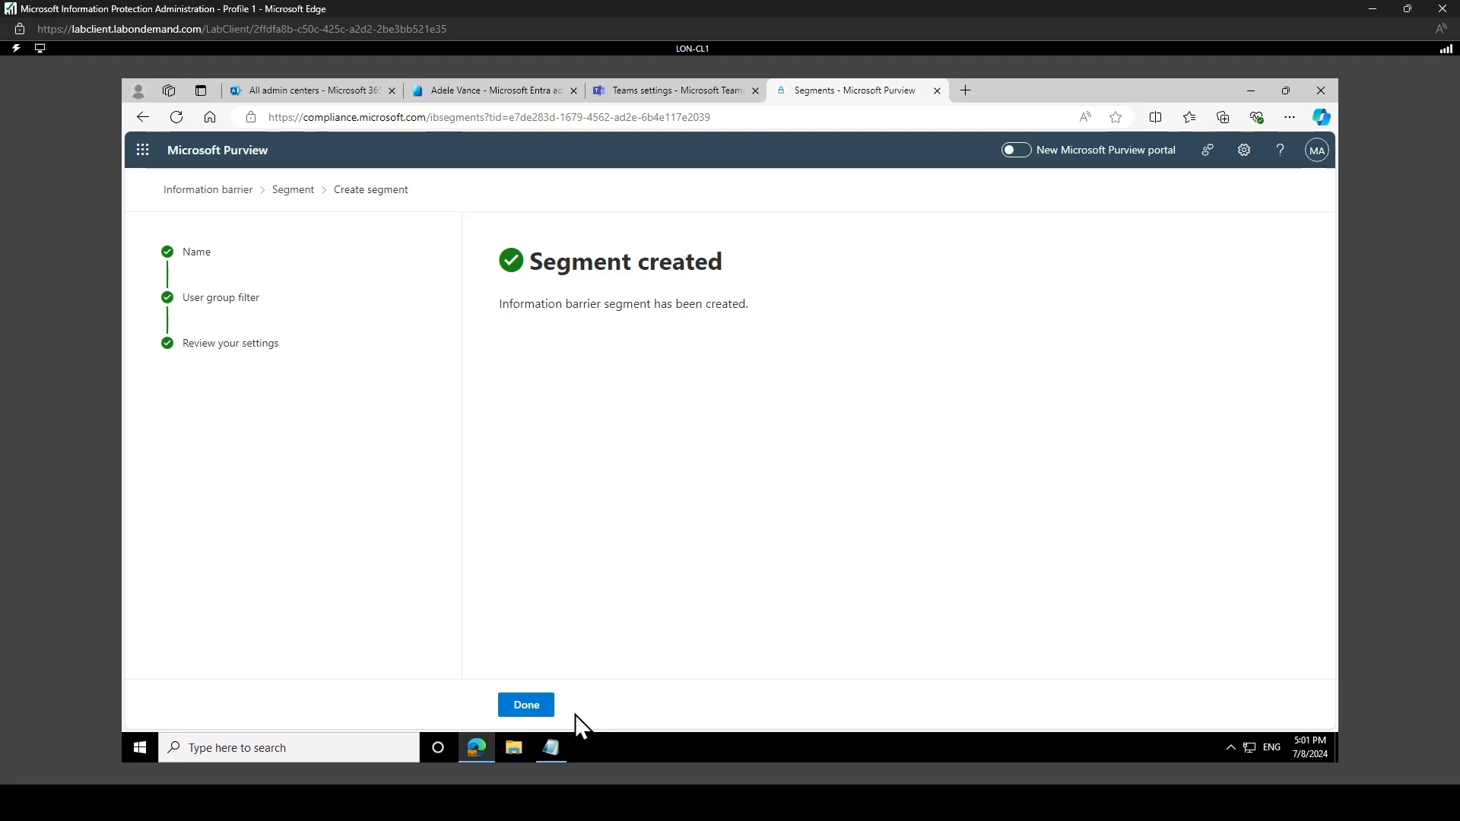
{"action": "left_click", "coordinate": [532, 704]}
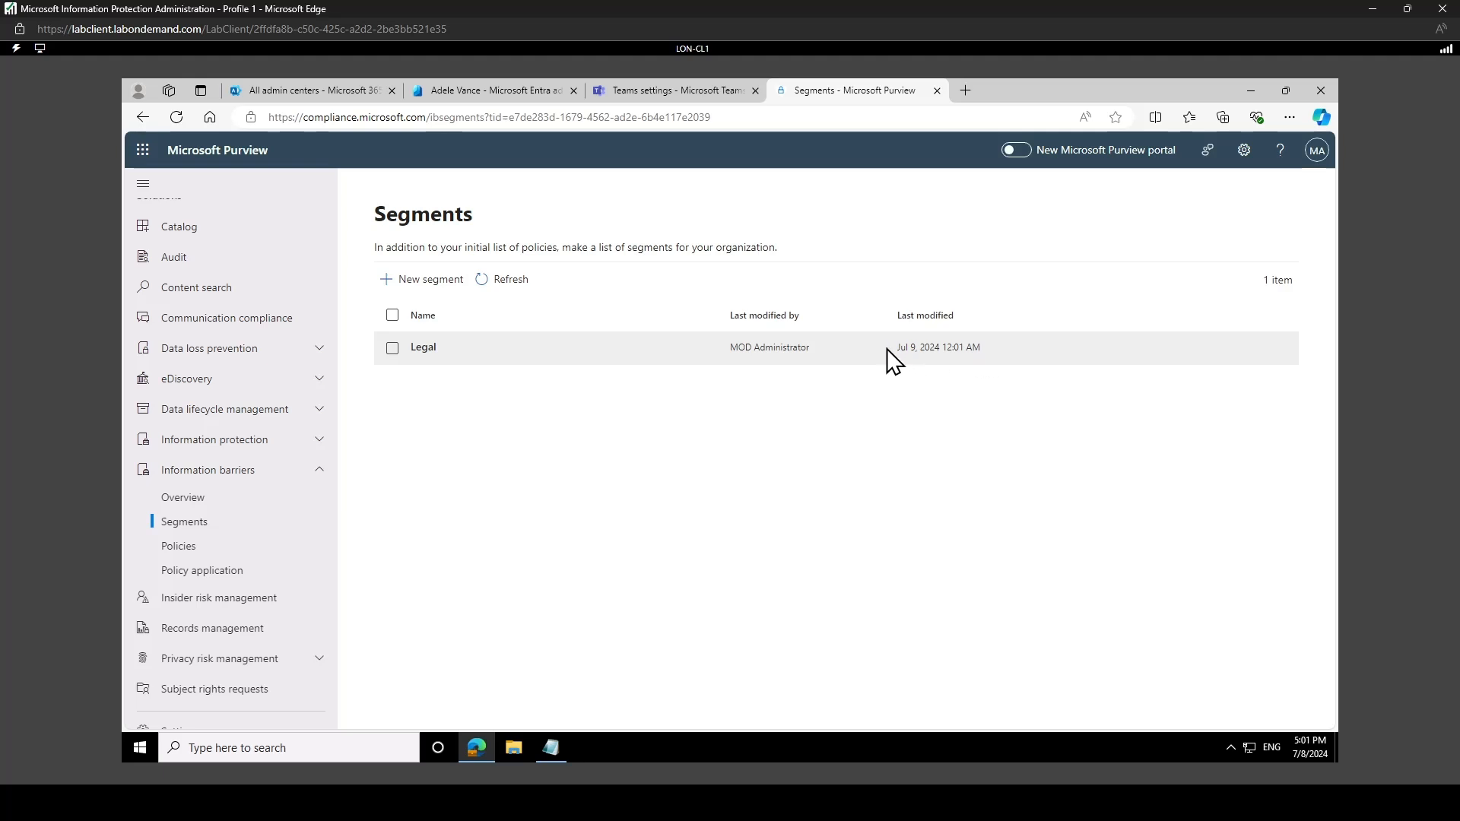
Start a second information barrier segment named Marketing and proceed to its user group filter.
{"action": "left_click", "coordinate": [443, 291]}
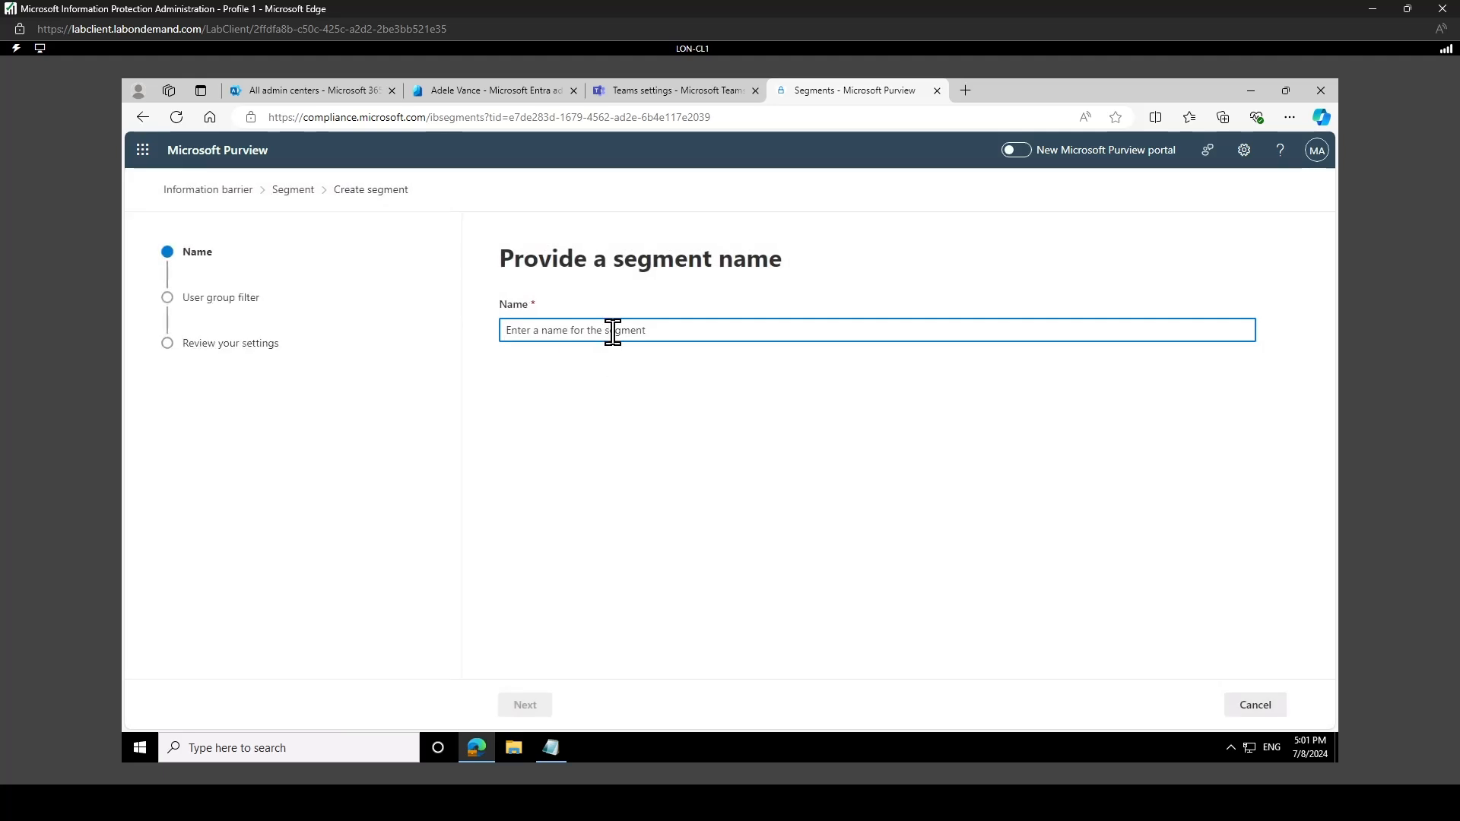
{"action": "type", "text": "Mark"}
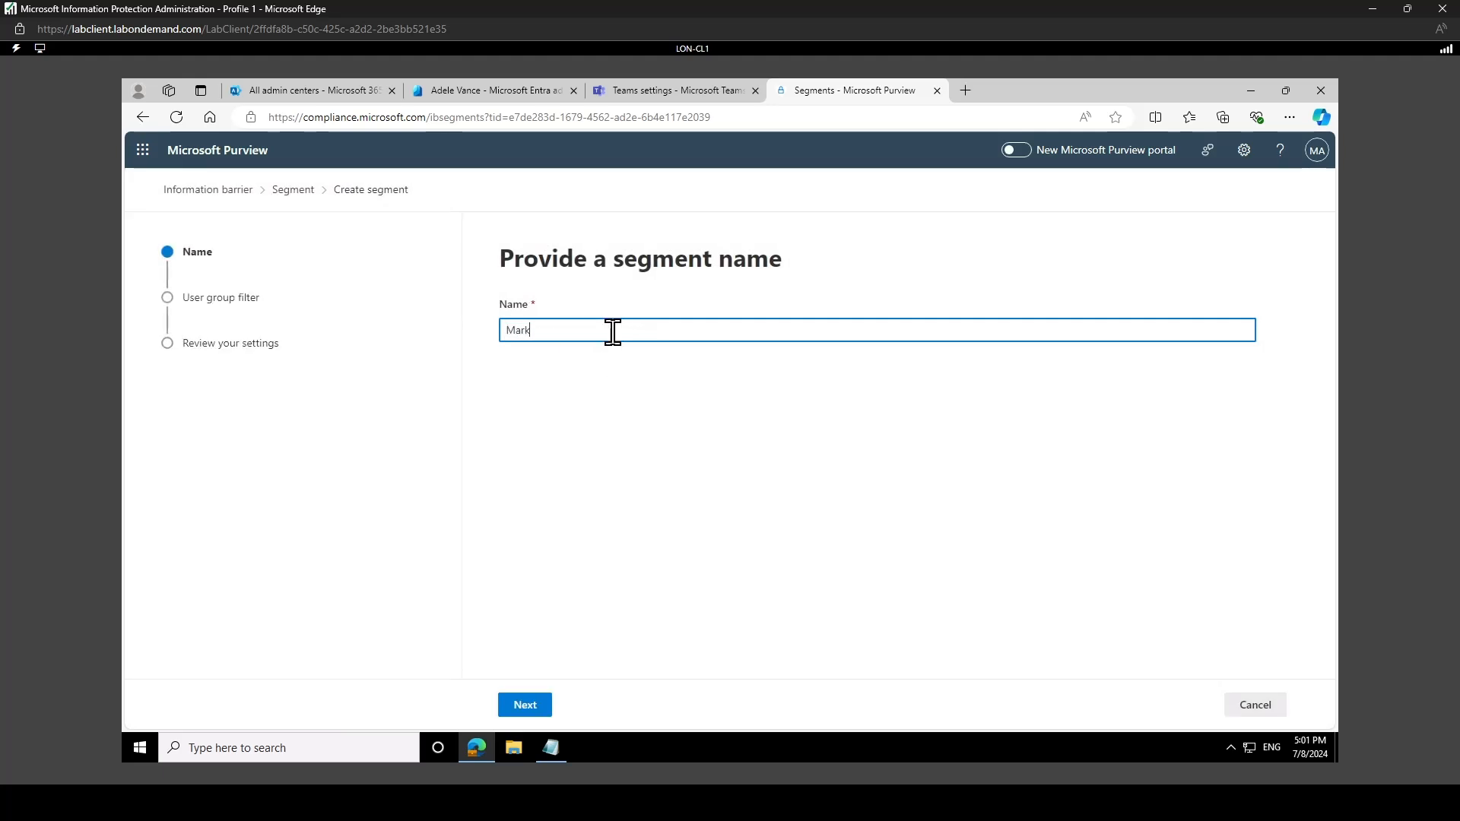
{"action": "type", "text": "eting"}
{"action": "left_click", "coordinate": [528, 705]}
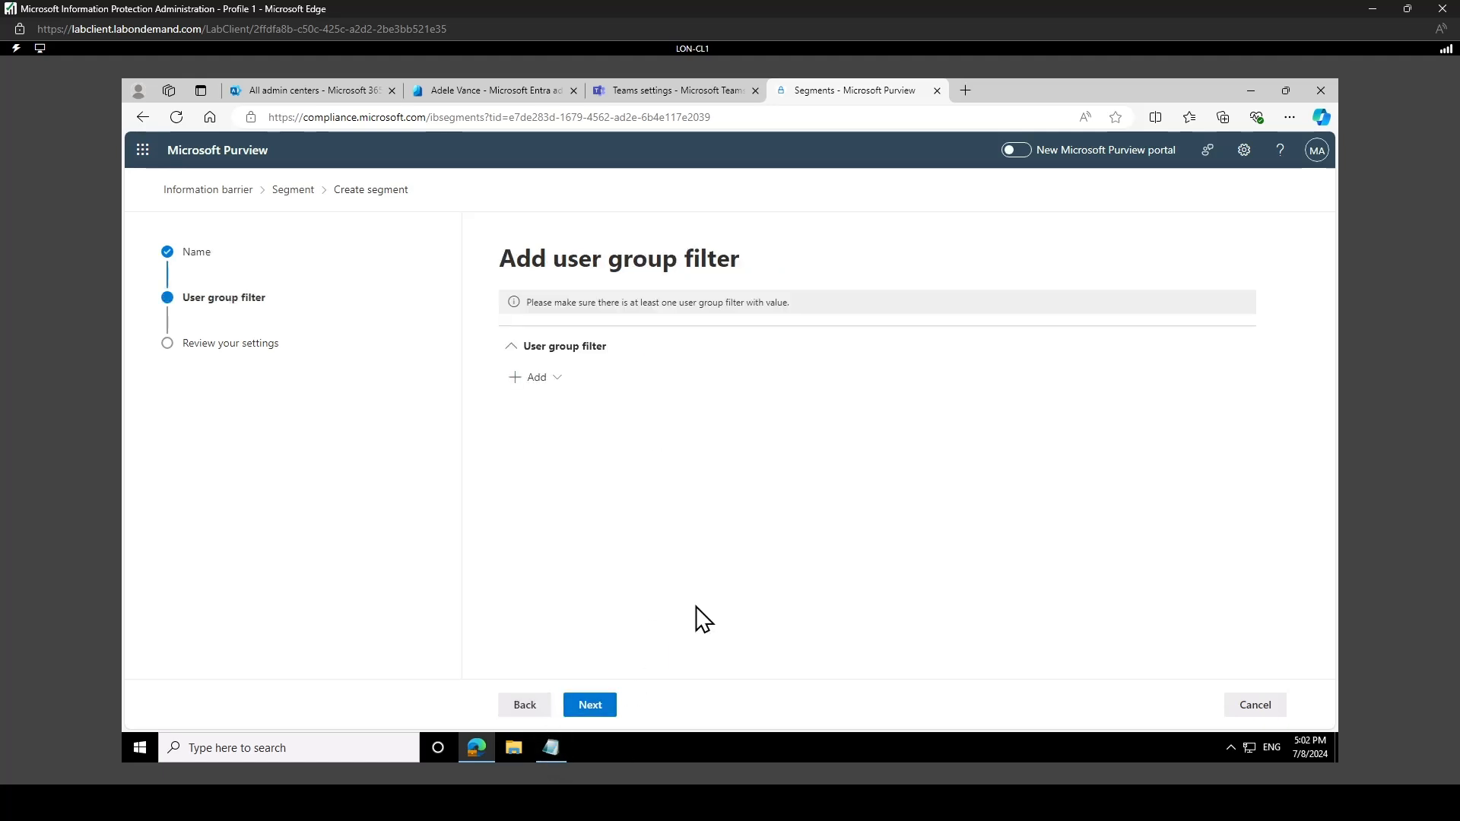
Add a user group filter where Department equals Marketing, submit the segment and return to the Segments list.
{"action": "left_click", "coordinate": [552, 387]}
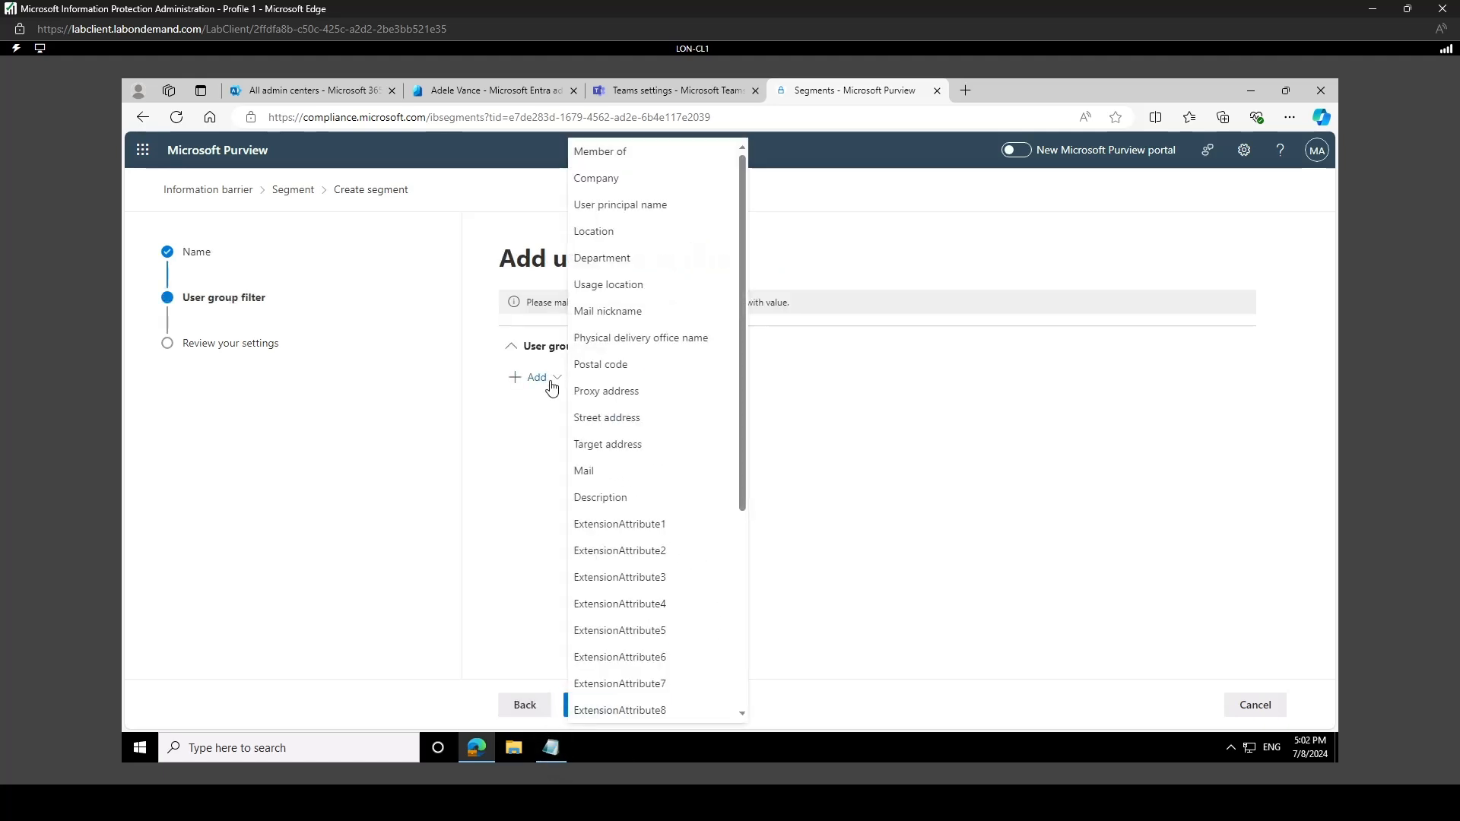
{"action": "left_click", "coordinate": [644, 256]}
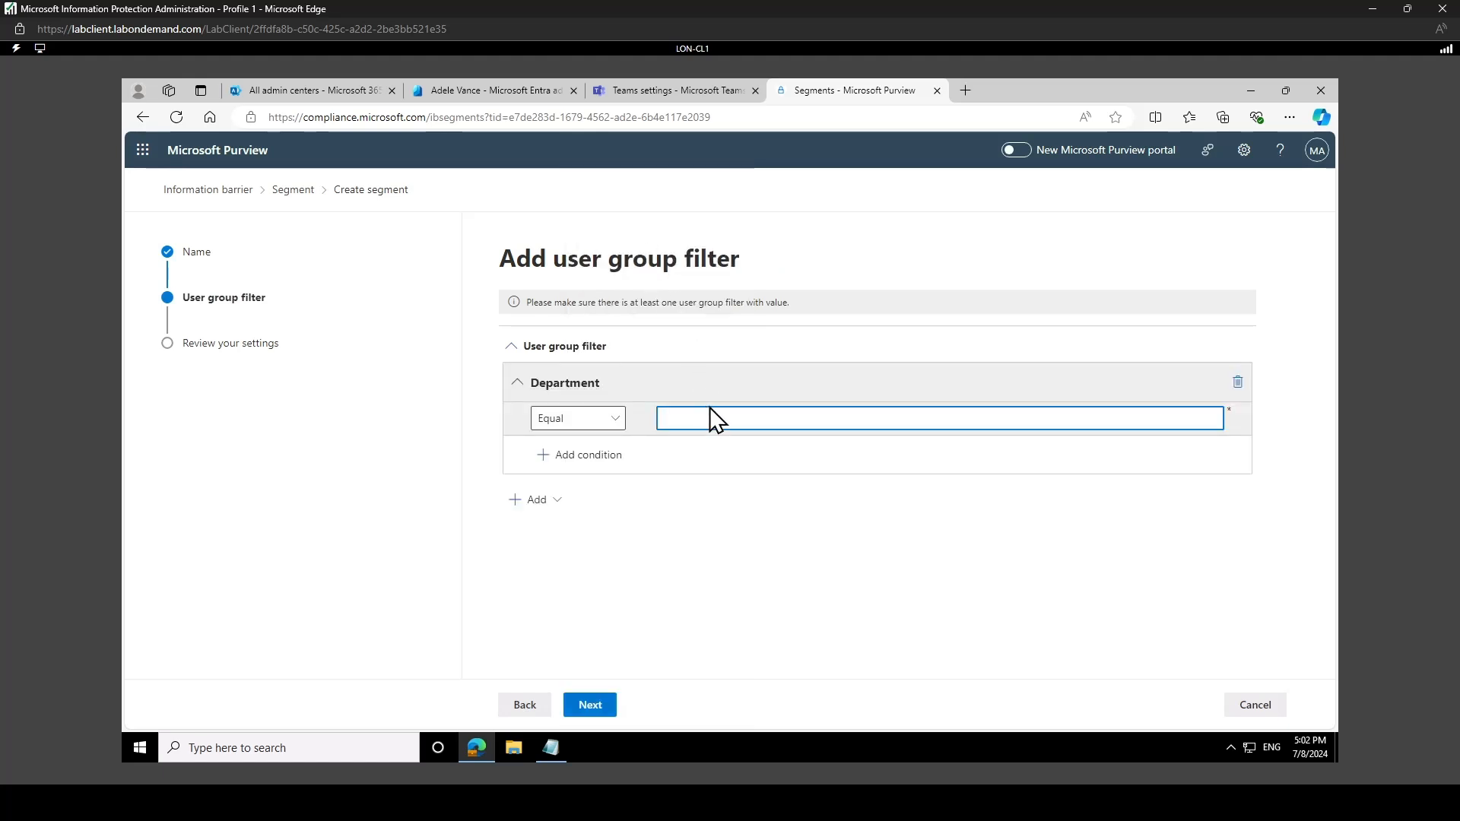
{"action": "type", "text": "Marketing"}
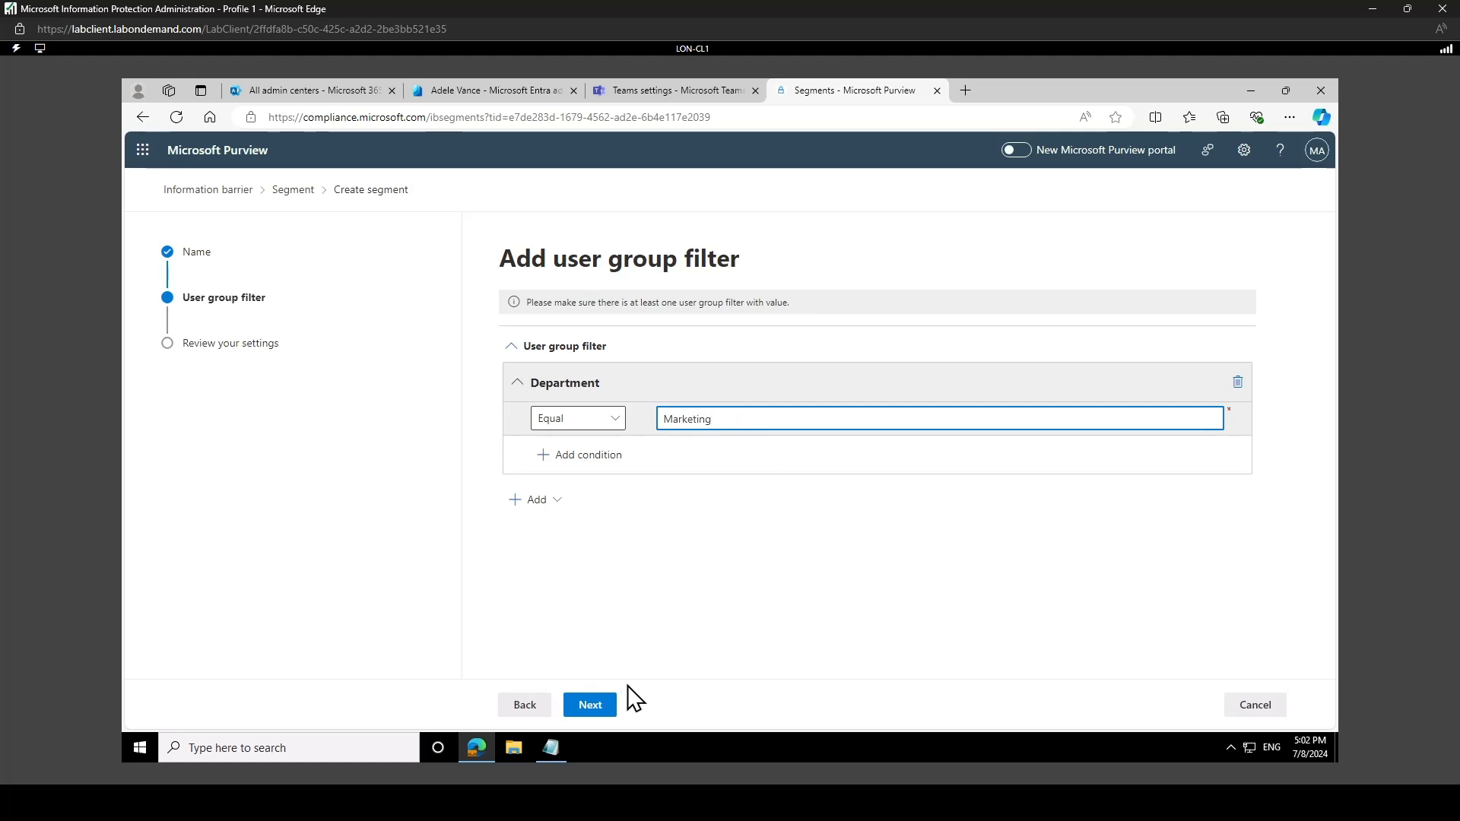
{"action": "left_click", "coordinate": [601, 705]}
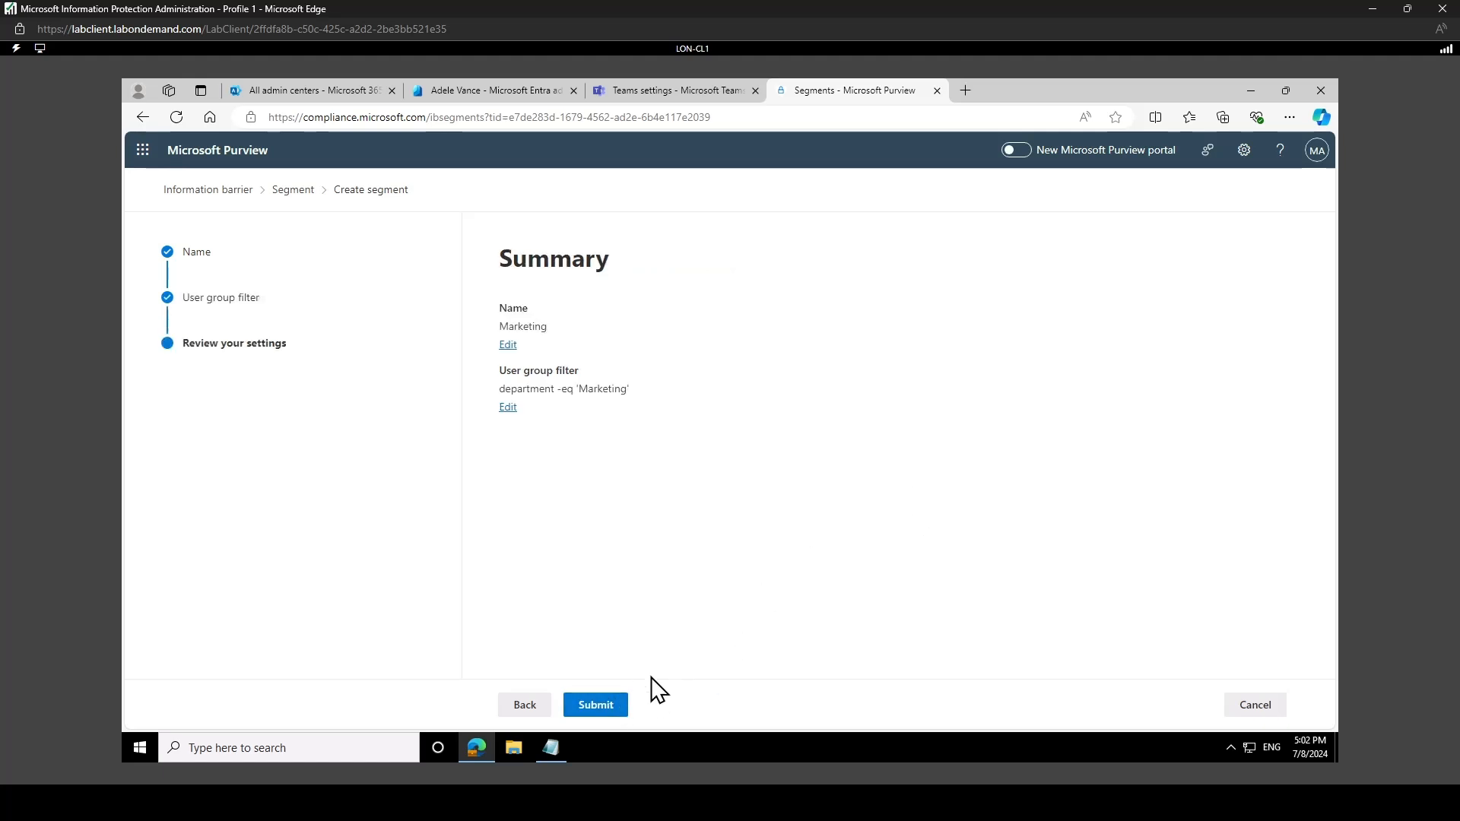
{"action": "left_click", "coordinate": [596, 704]}
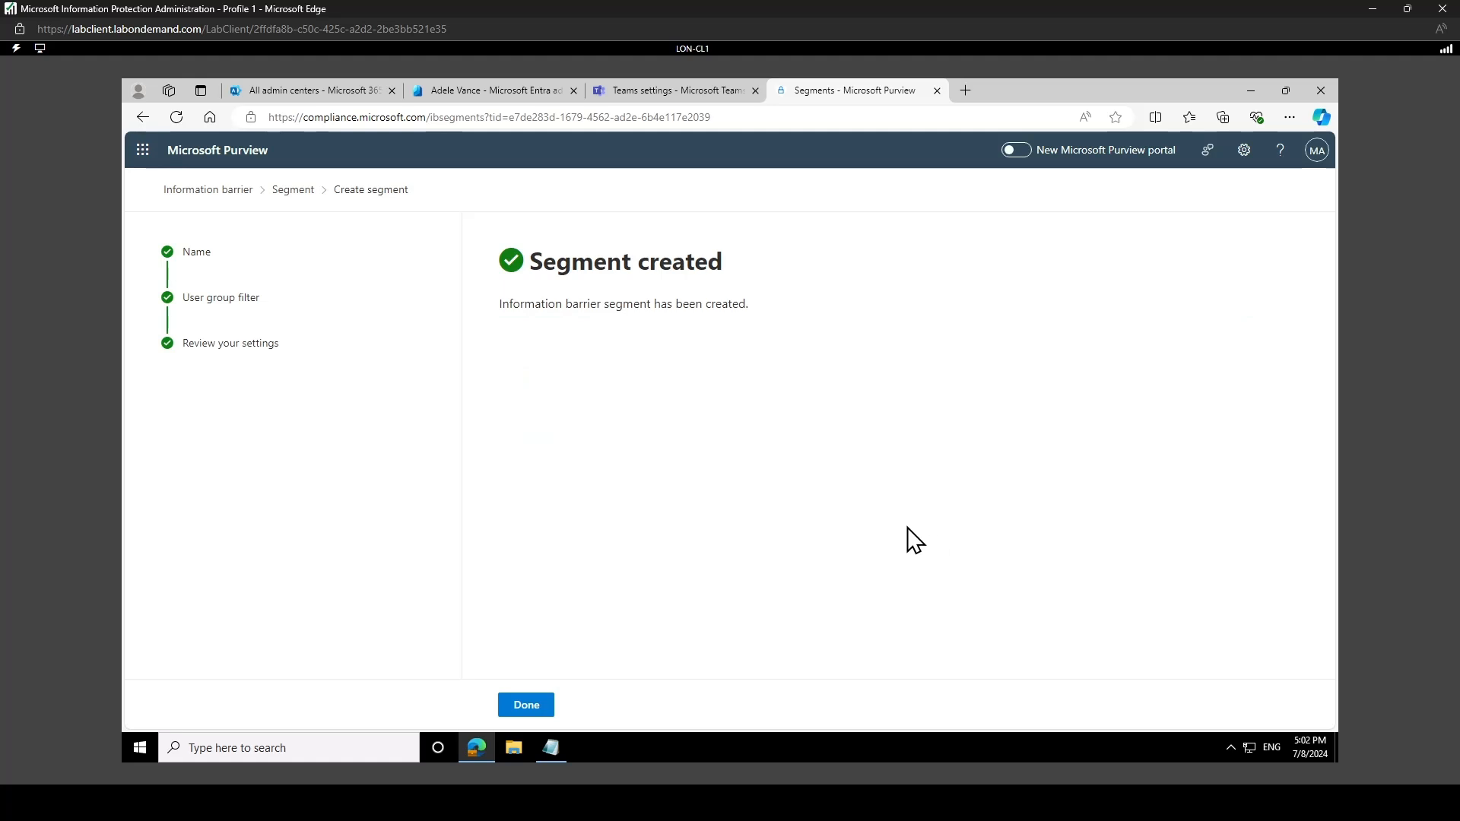
{"action": "left_click", "coordinate": [525, 706]}
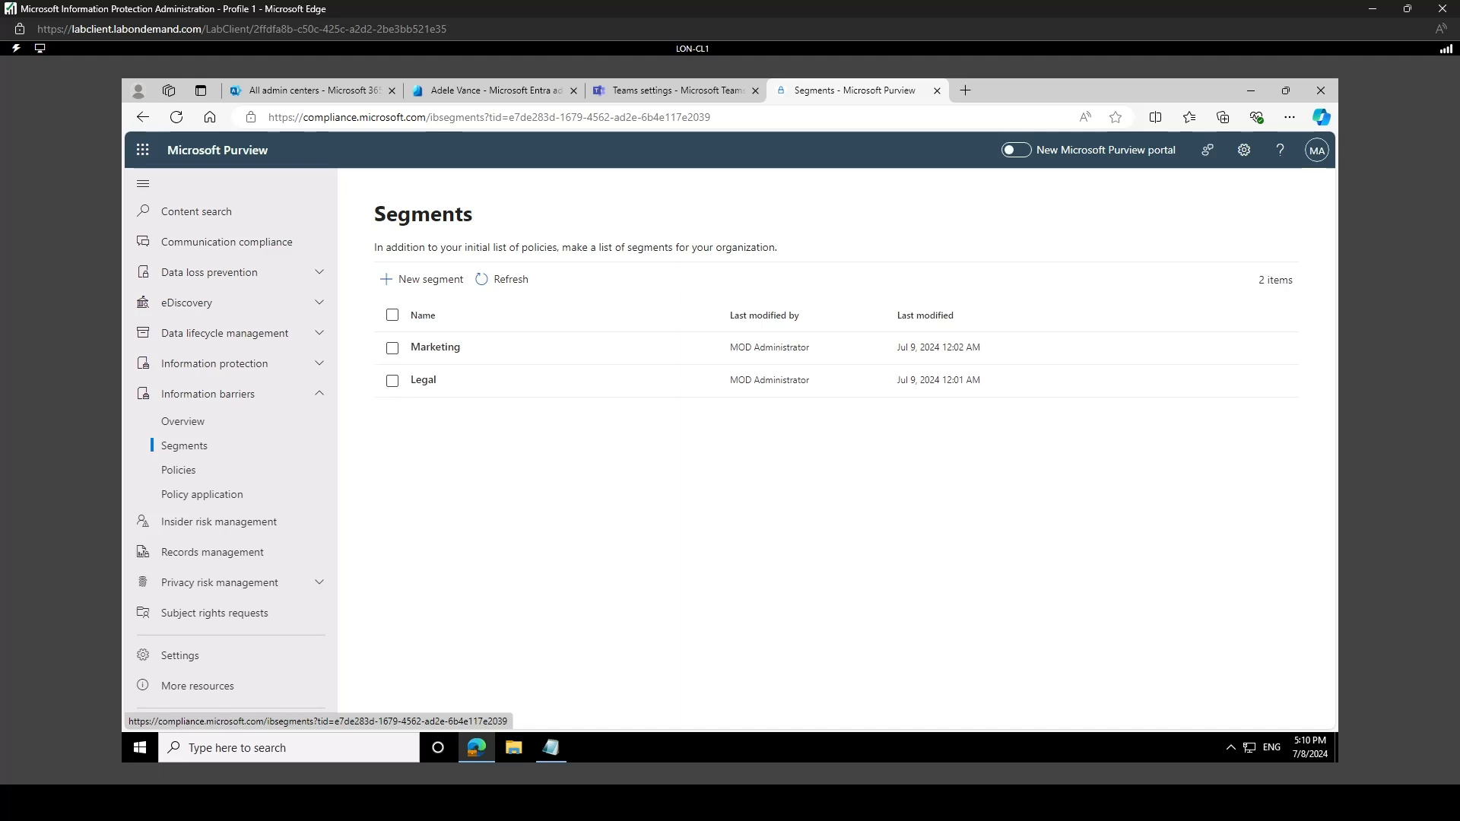
{"action": "left_click", "coordinate": [393, 348]}
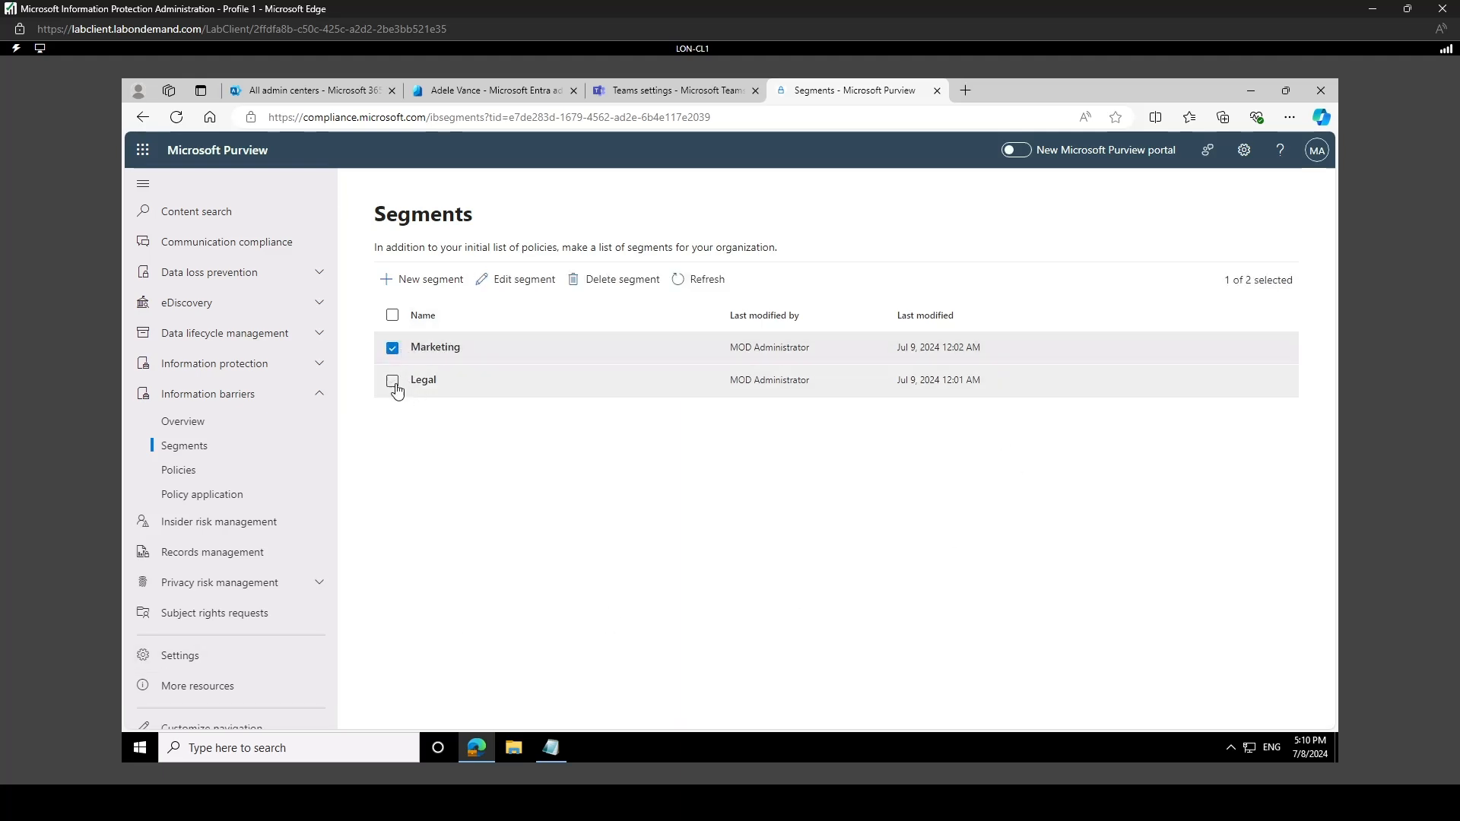
{"action": "left_click", "coordinate": [393, 380]}
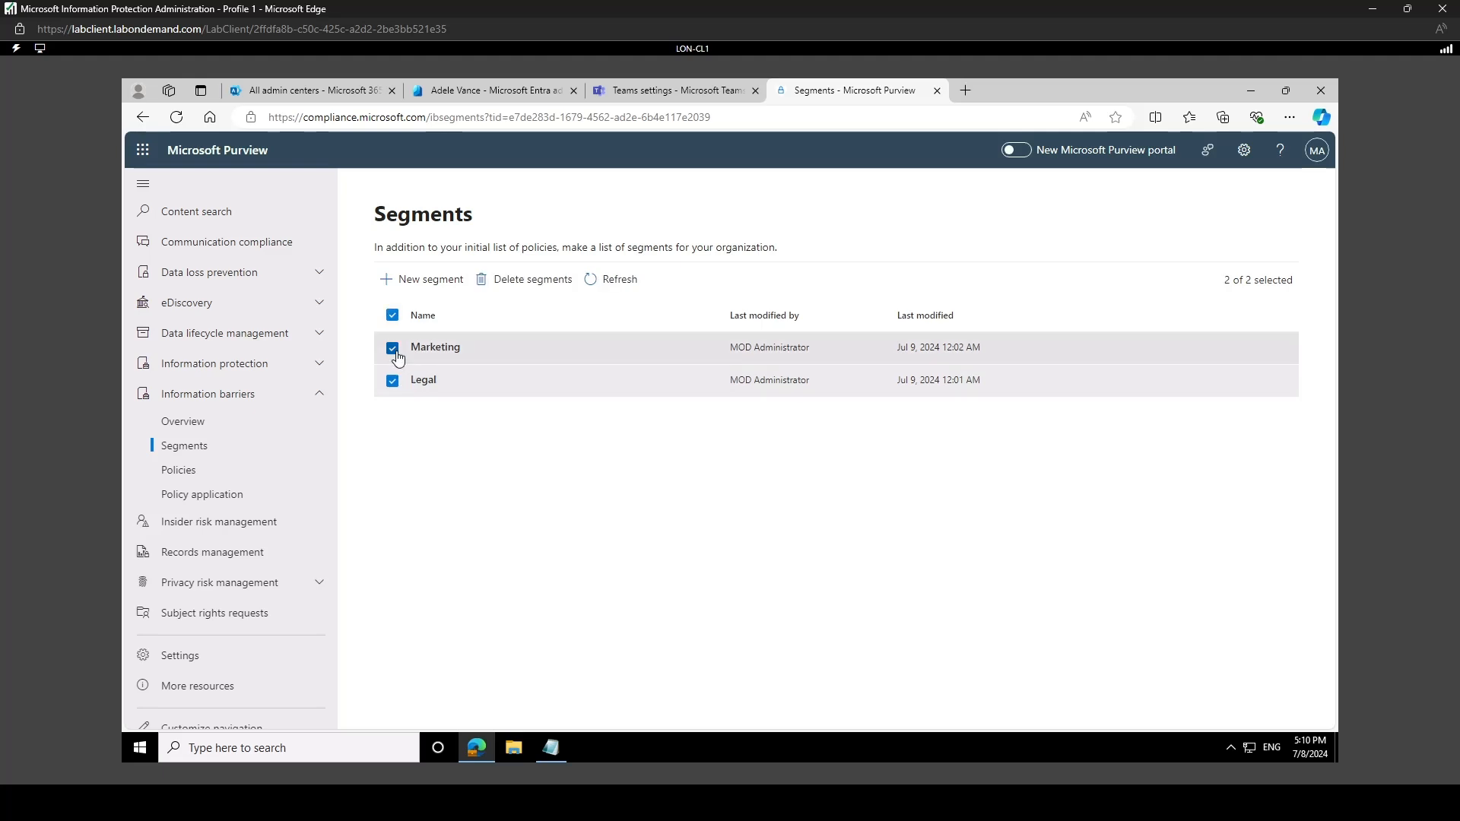
{"action": "left_click", "coordinate": [393, 349]}
{"action": "left_click", "coordinate": [392, 381]}
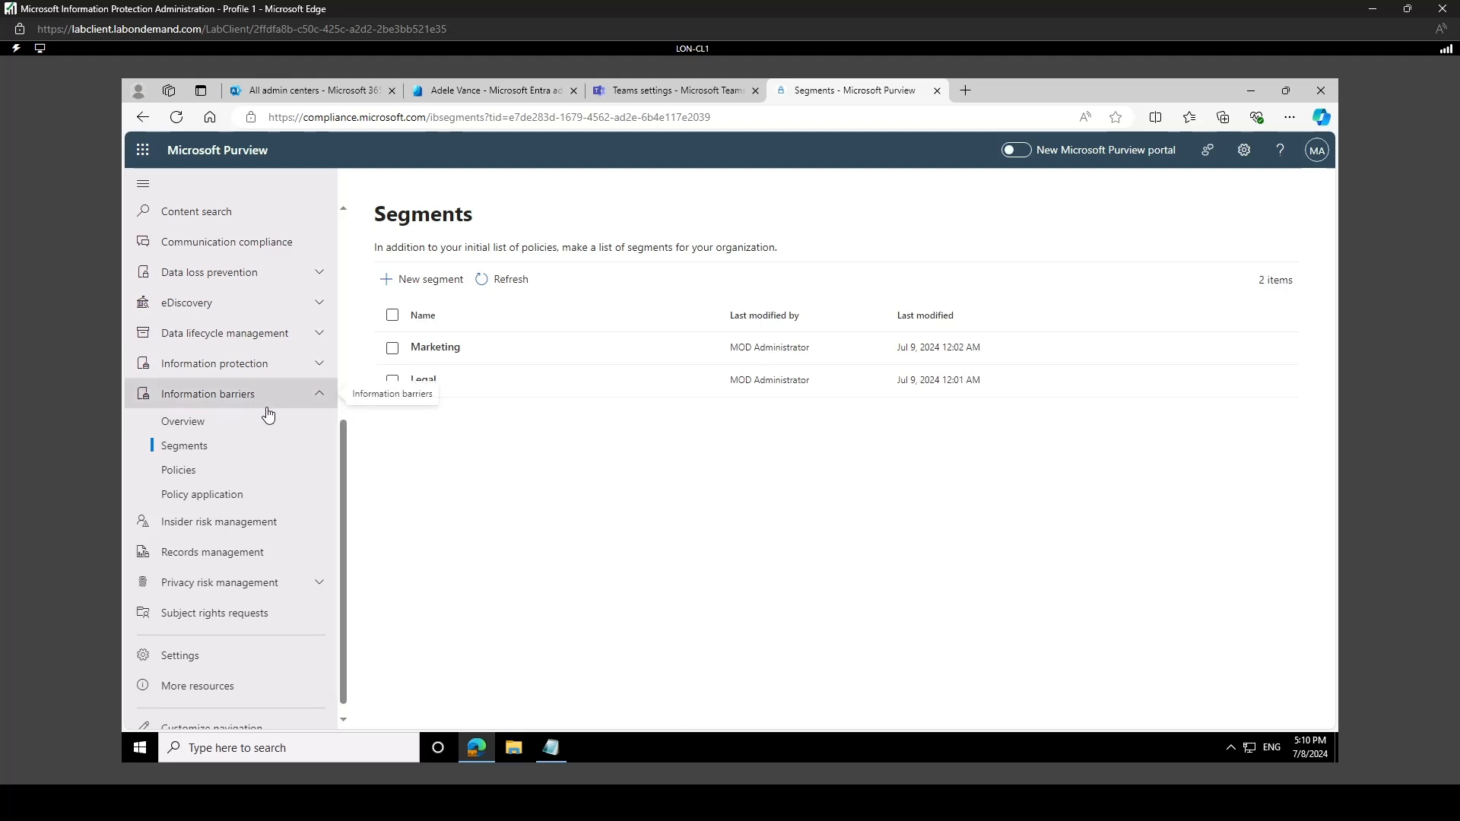
Start a new information barrier policy named Block_Communication_Between_Legal_and_Marketing and proceed to its assigned segment.
{"action": "left_click", "coordinate": [191, 483]}
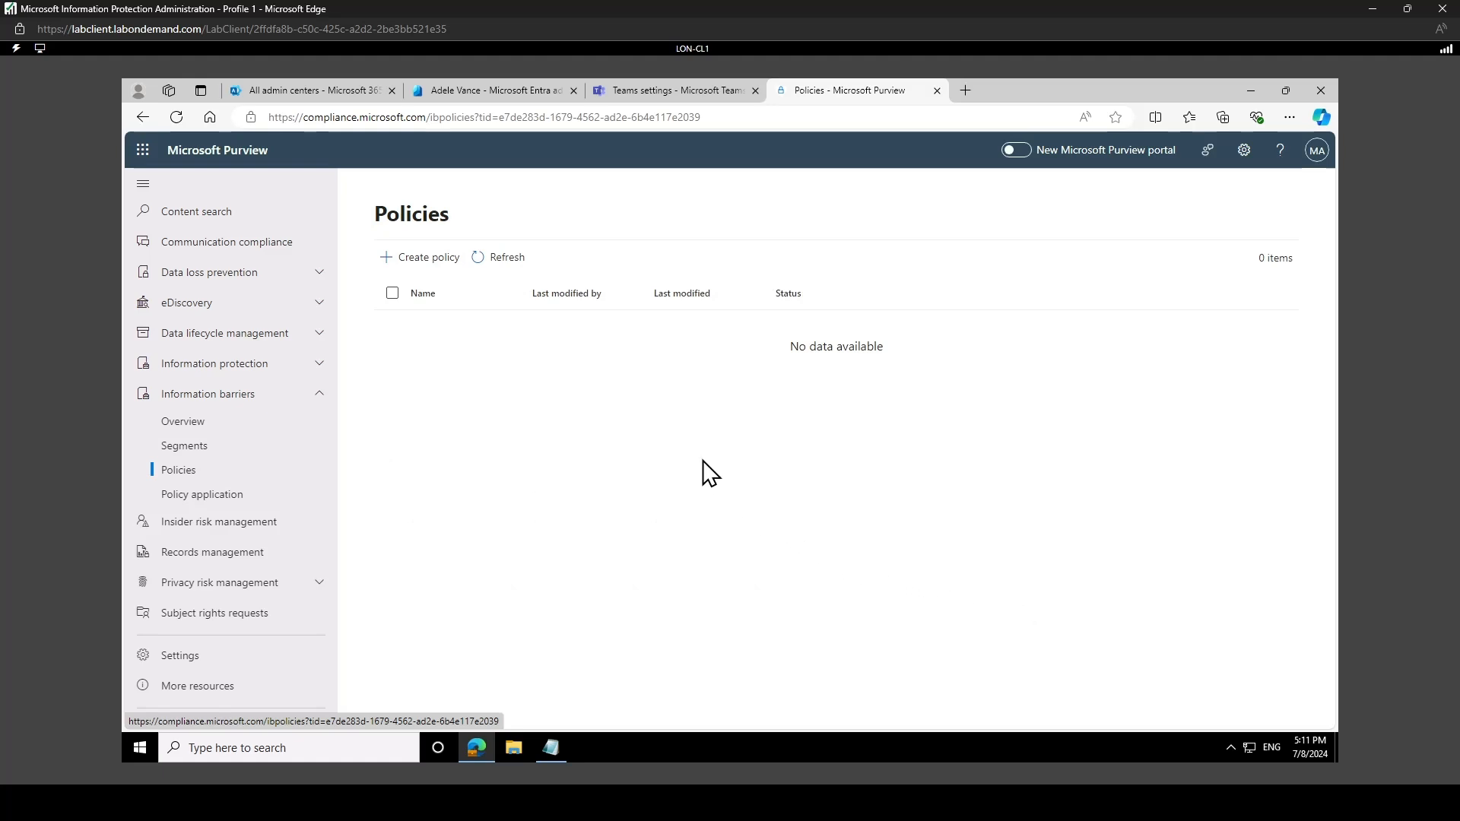
{"action": "left_click", "coordinate": [432, 263]}
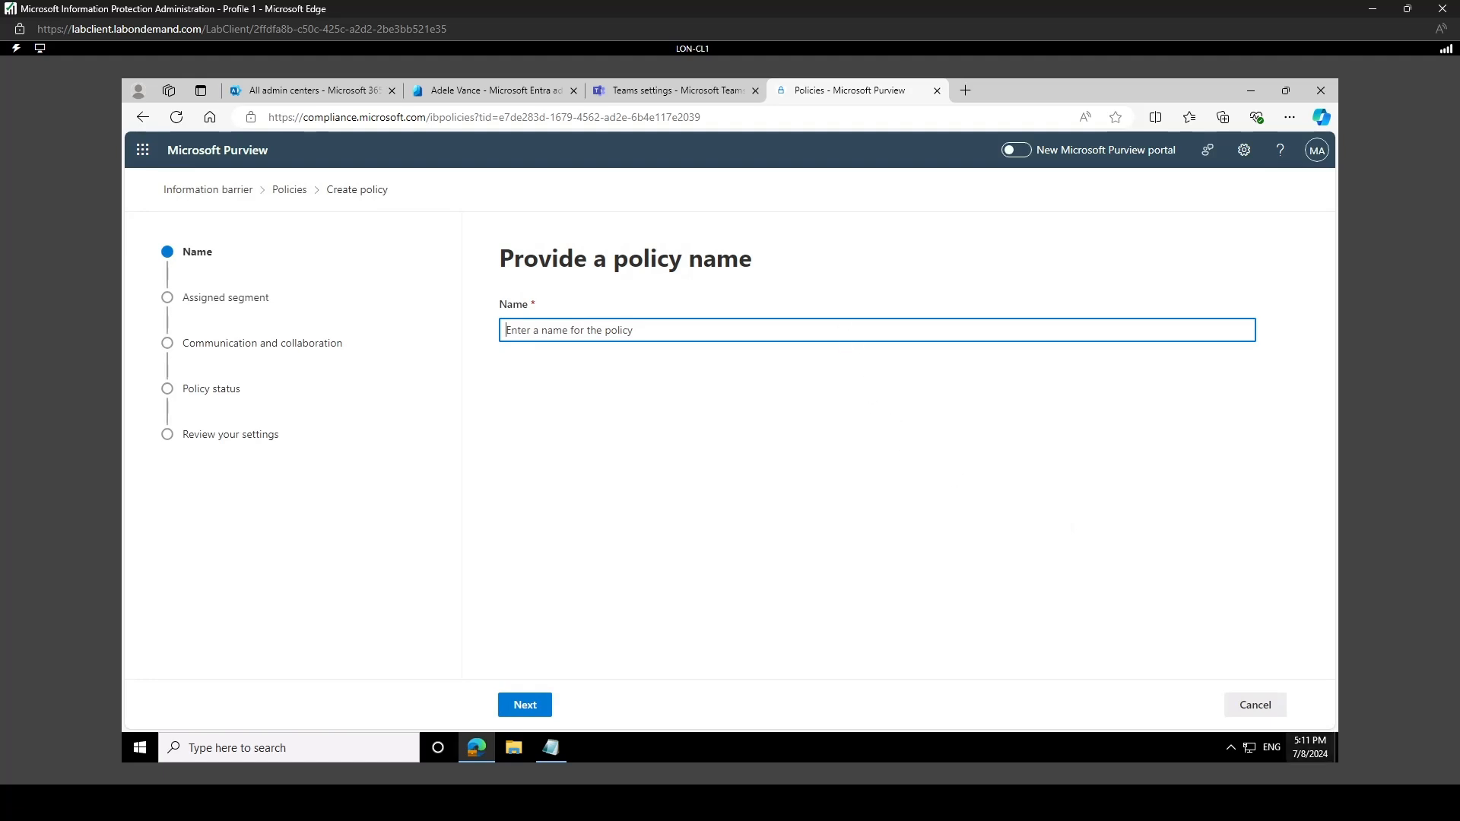
{"action": "type", "text": "Block"}
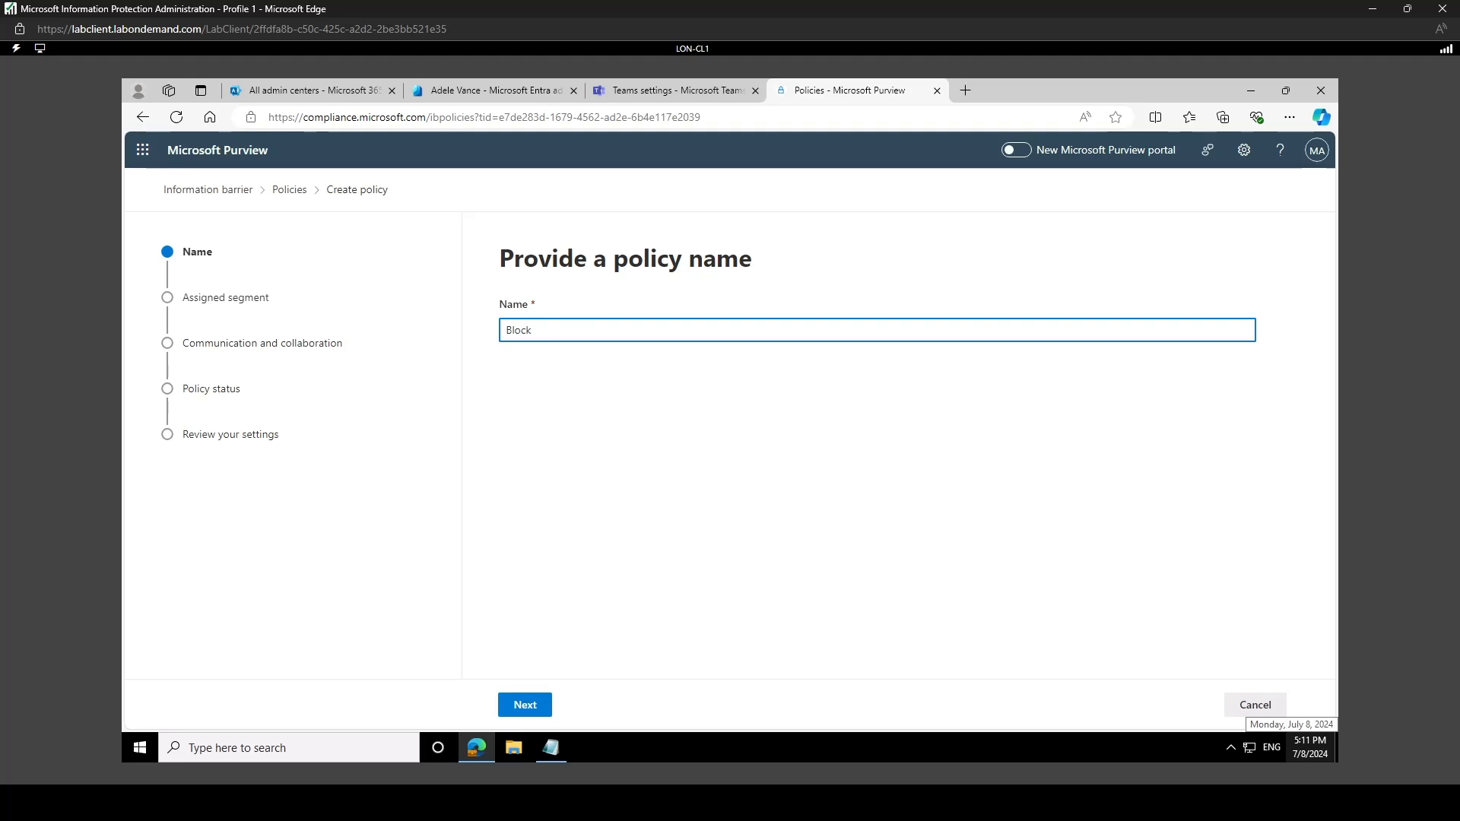
{"action": "type", "text": "_C"}
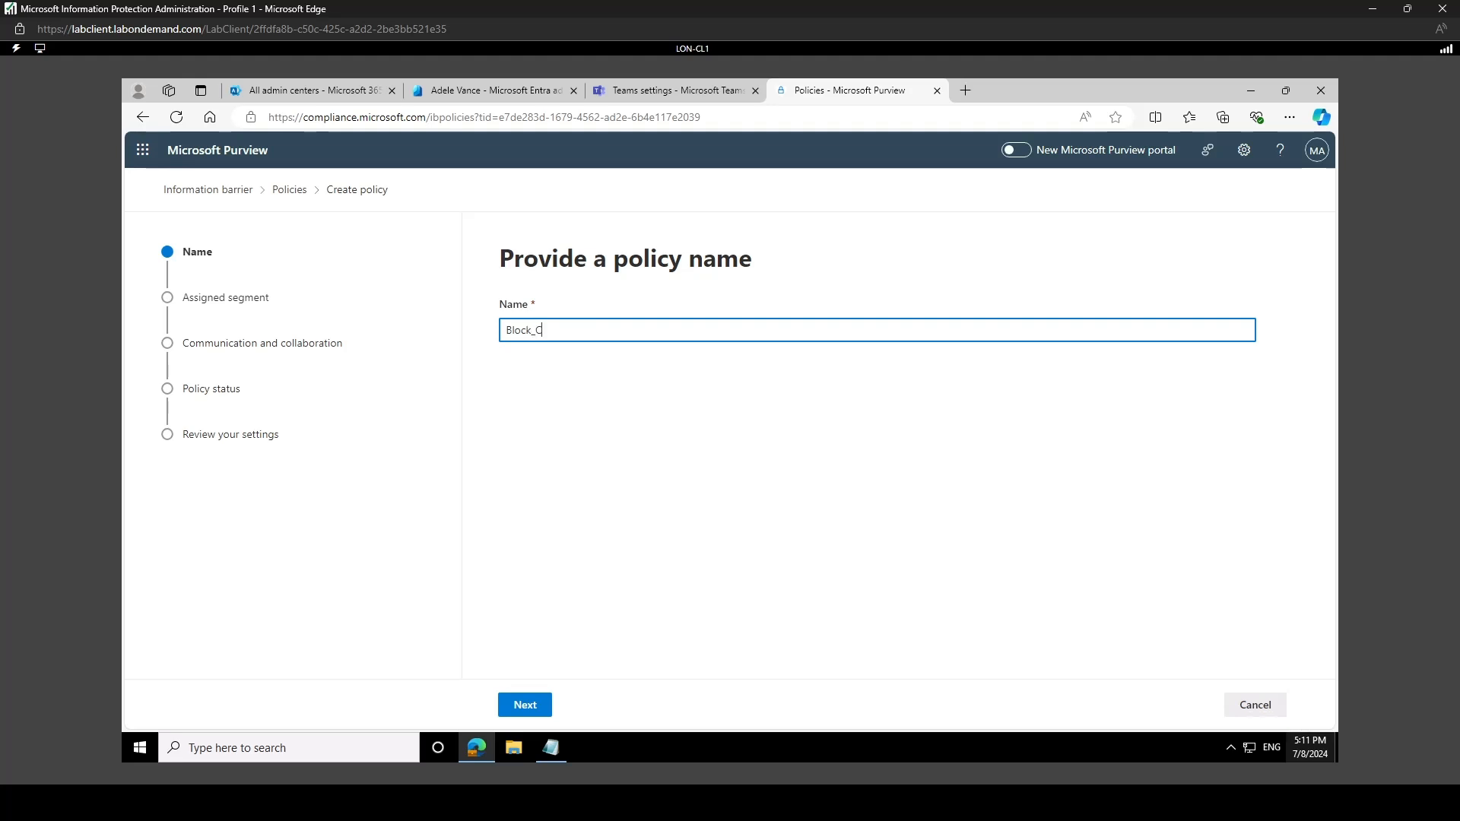
{"action": "type", "text": "ommunication_Between_Legal_and_Ma"}
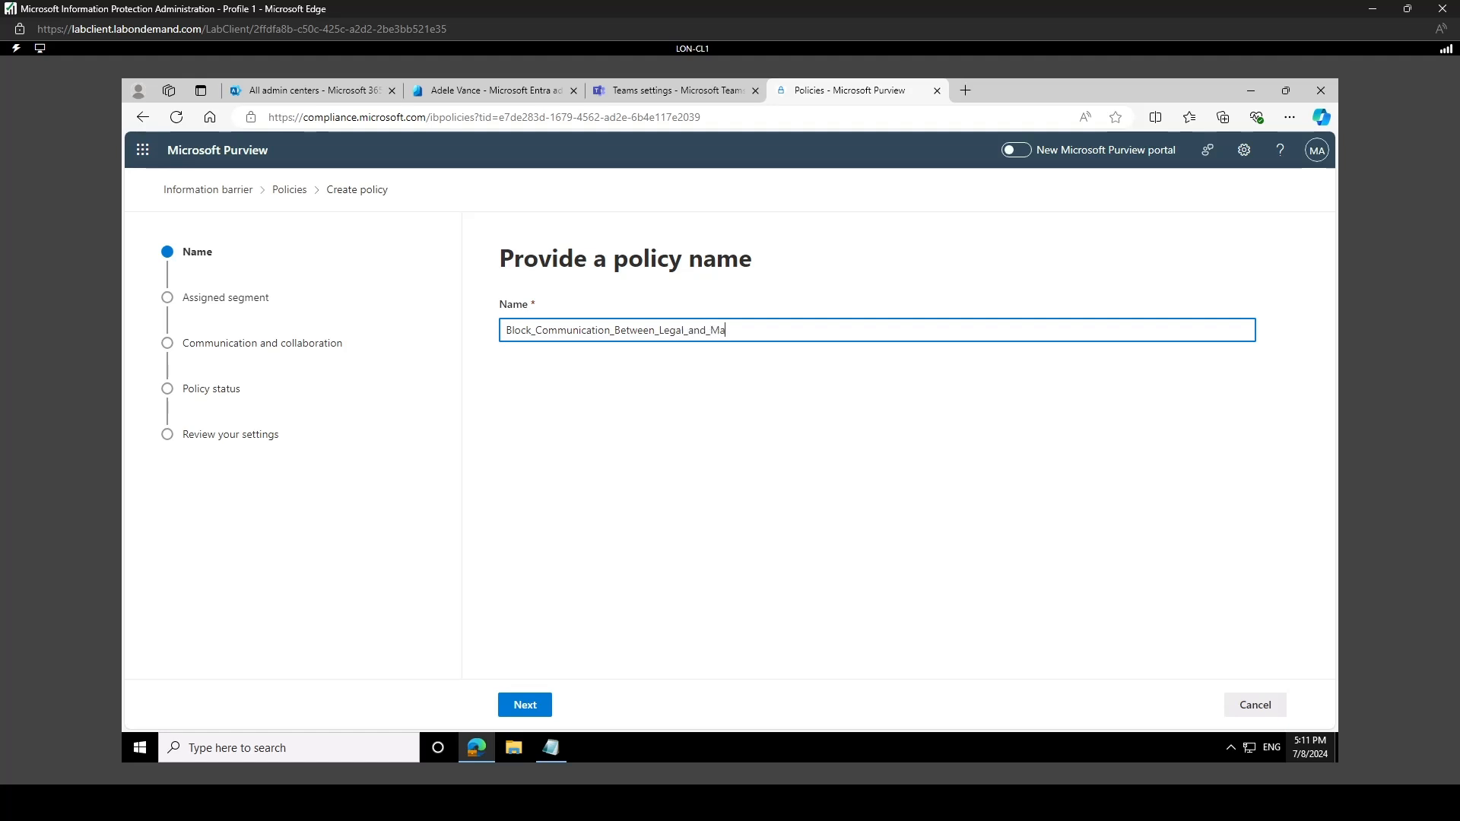
{"action": "type", "text": "rketing"}
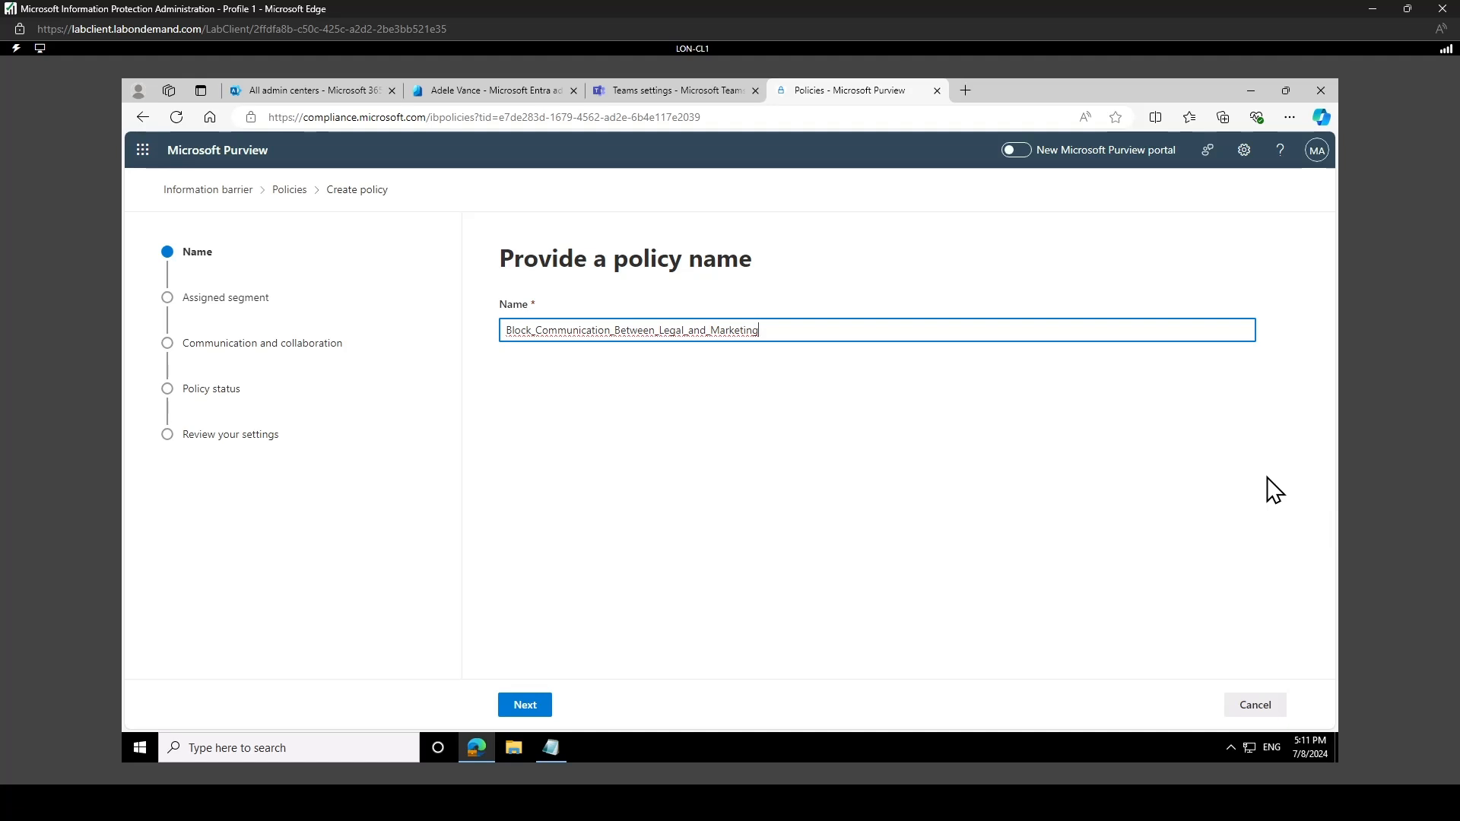
{"action": "left_click", "coordinate": [525, 705]}
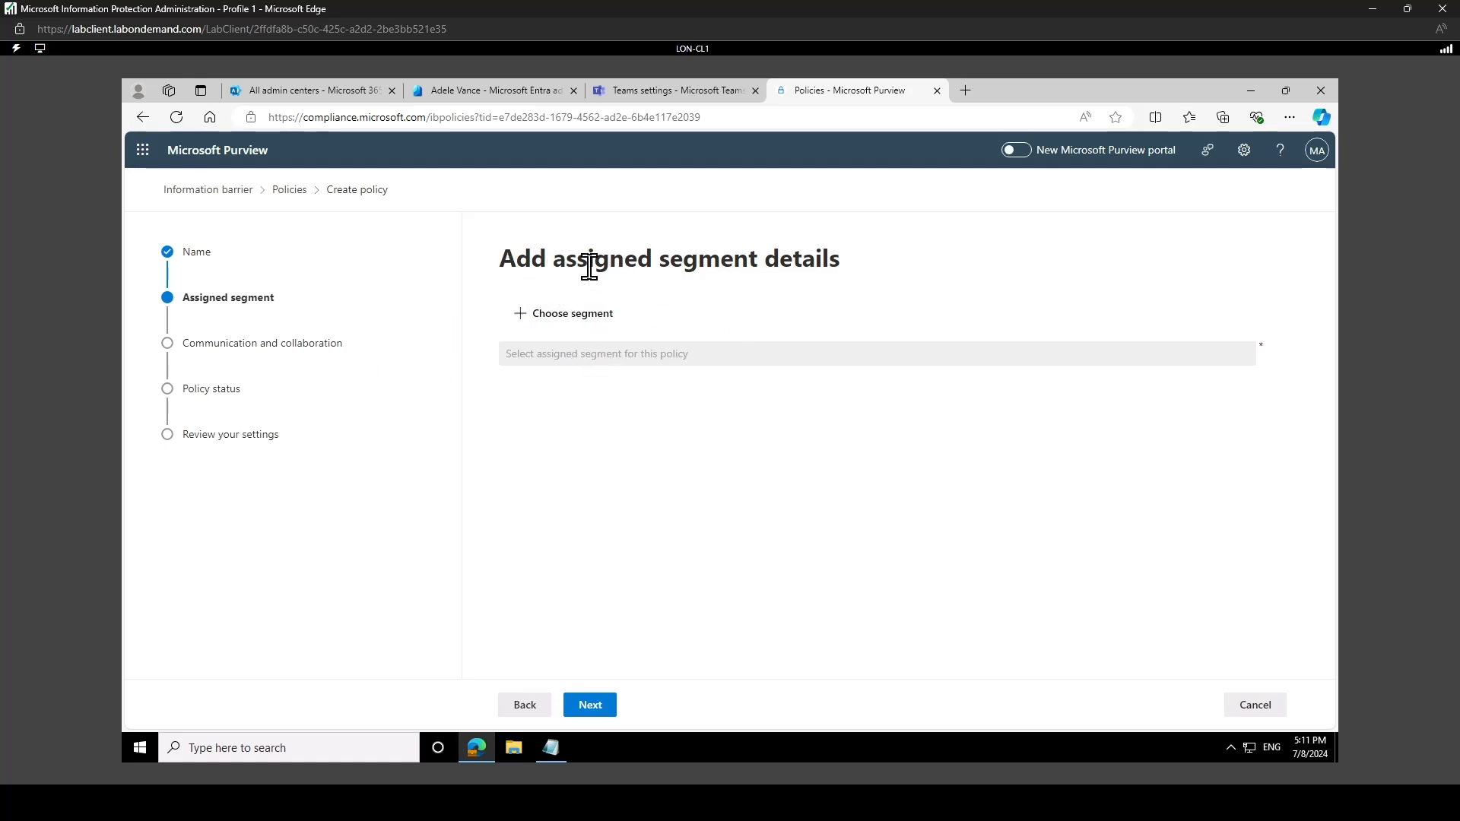
Assign the Legal segment to the policy and proceed to its communication and collaboration settings.
{"action": "left_click", "coordinate": [568, 319]}
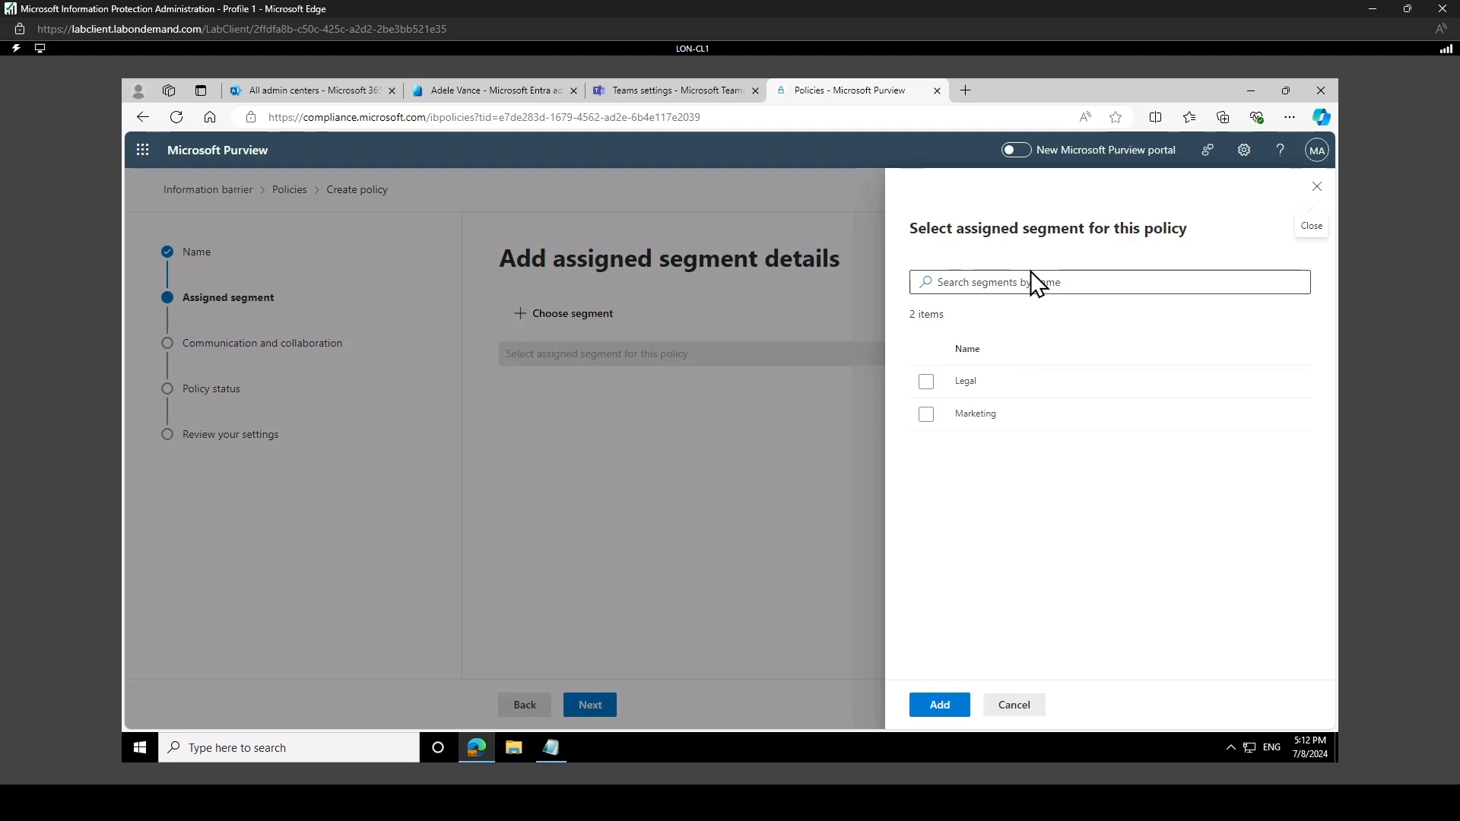
{"action": "left_click", "coordinate": [926, 382]}
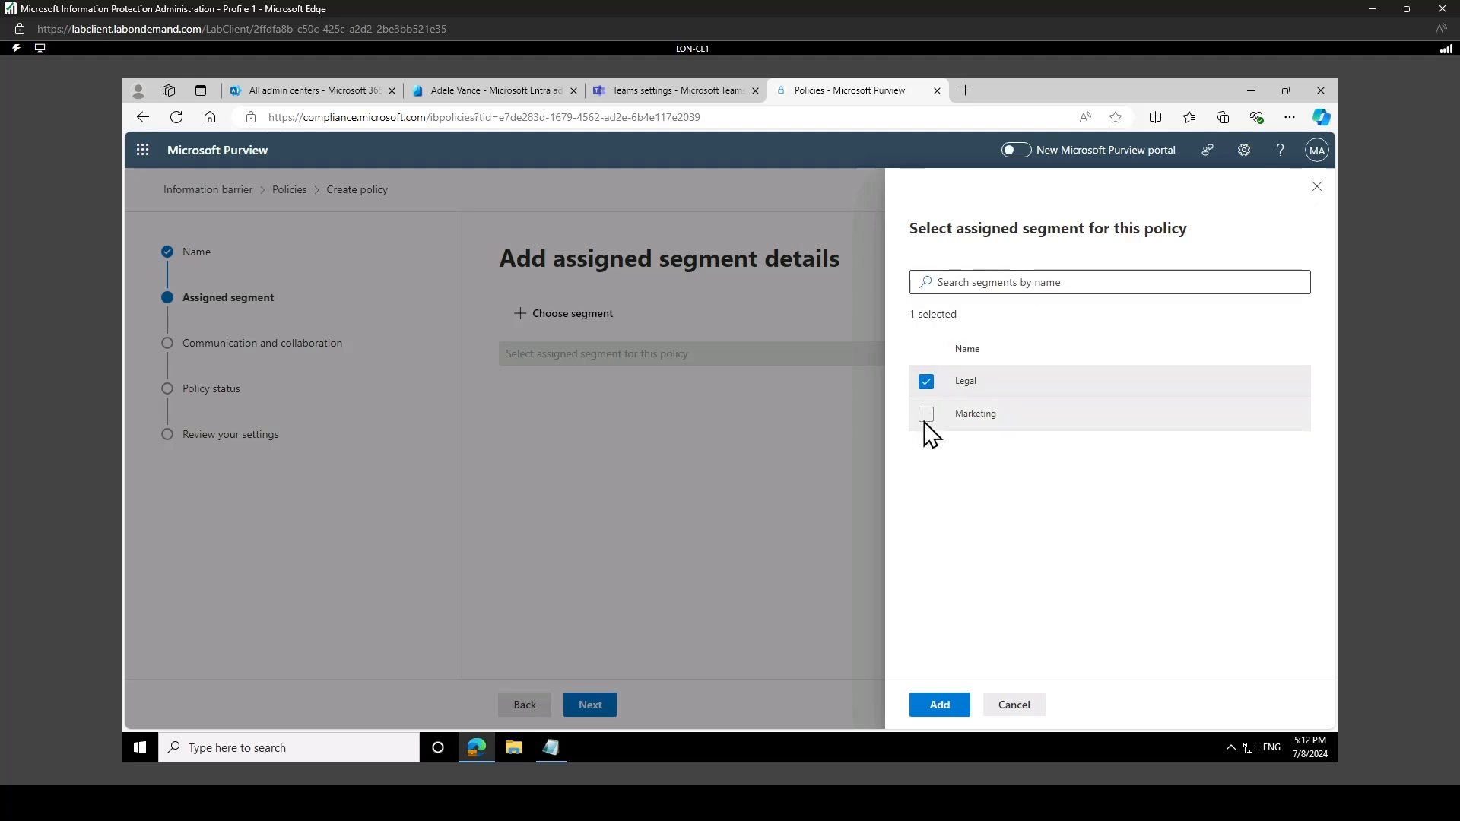
{"action": "left_click", "coordinate": [927, 414]}
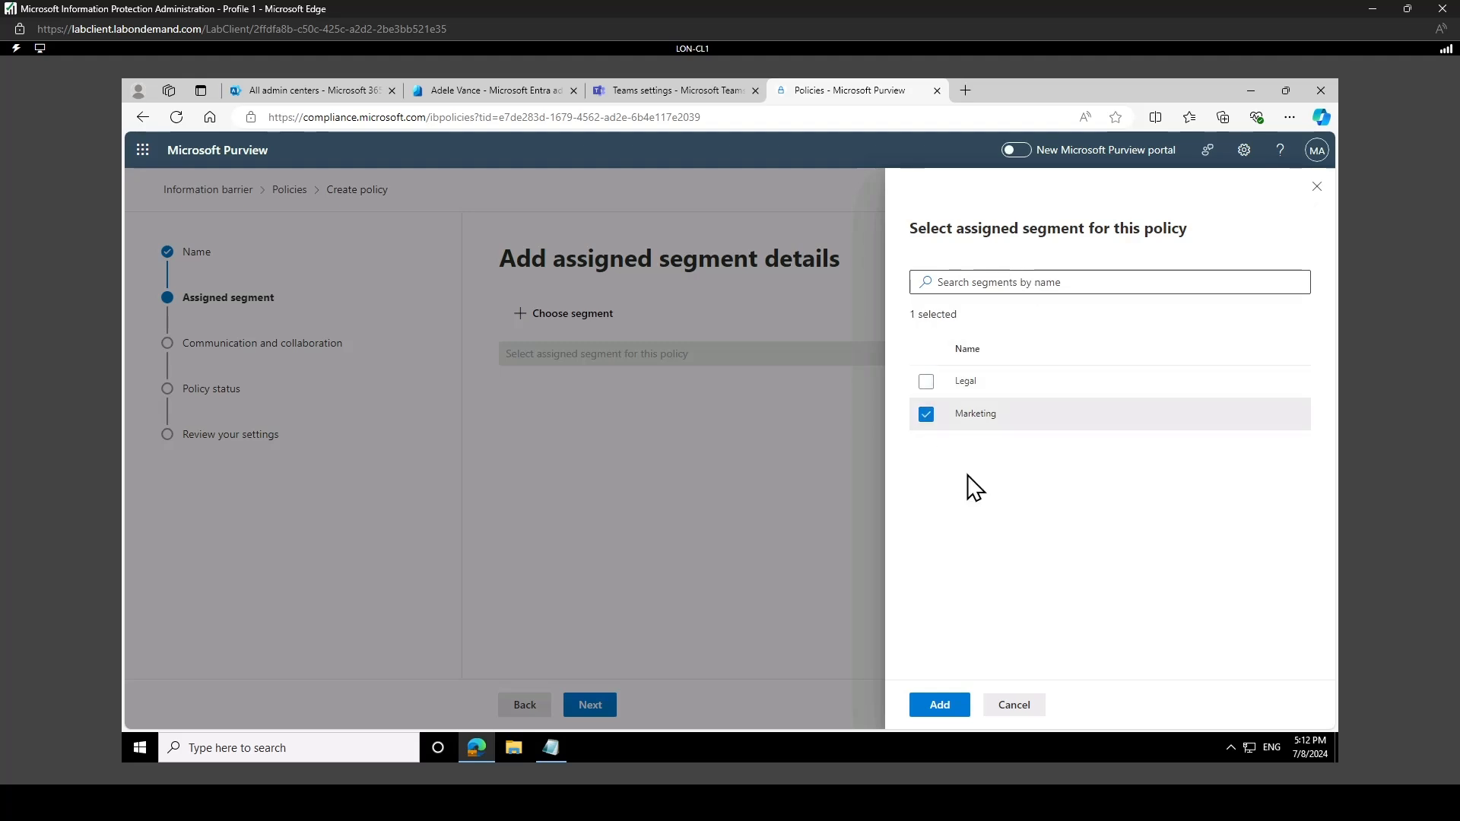
{"action": "left_click", "coordinate": [928, 381]}
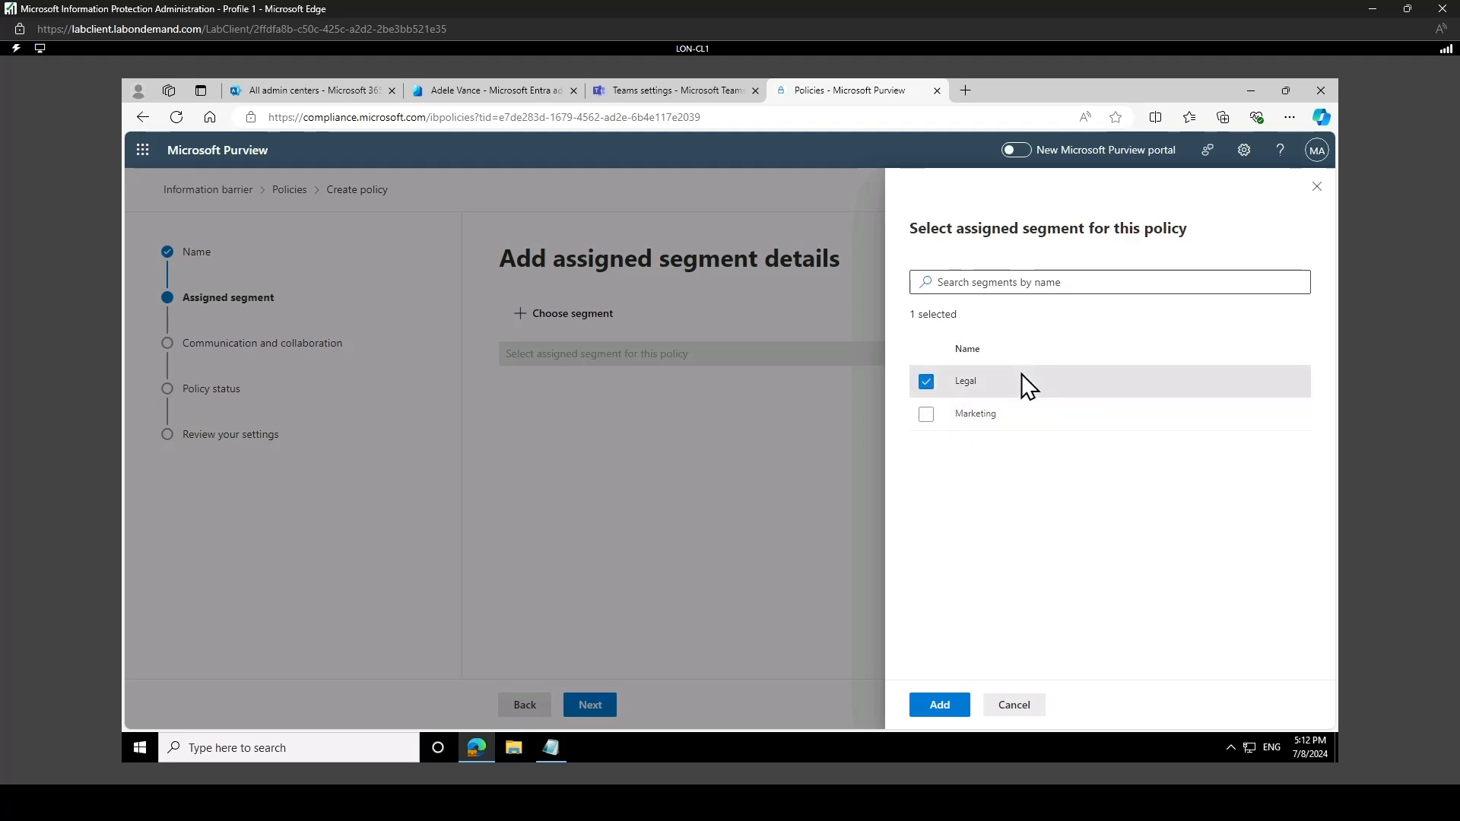
{"action": "left_click", "coordinate": [937, 703]}
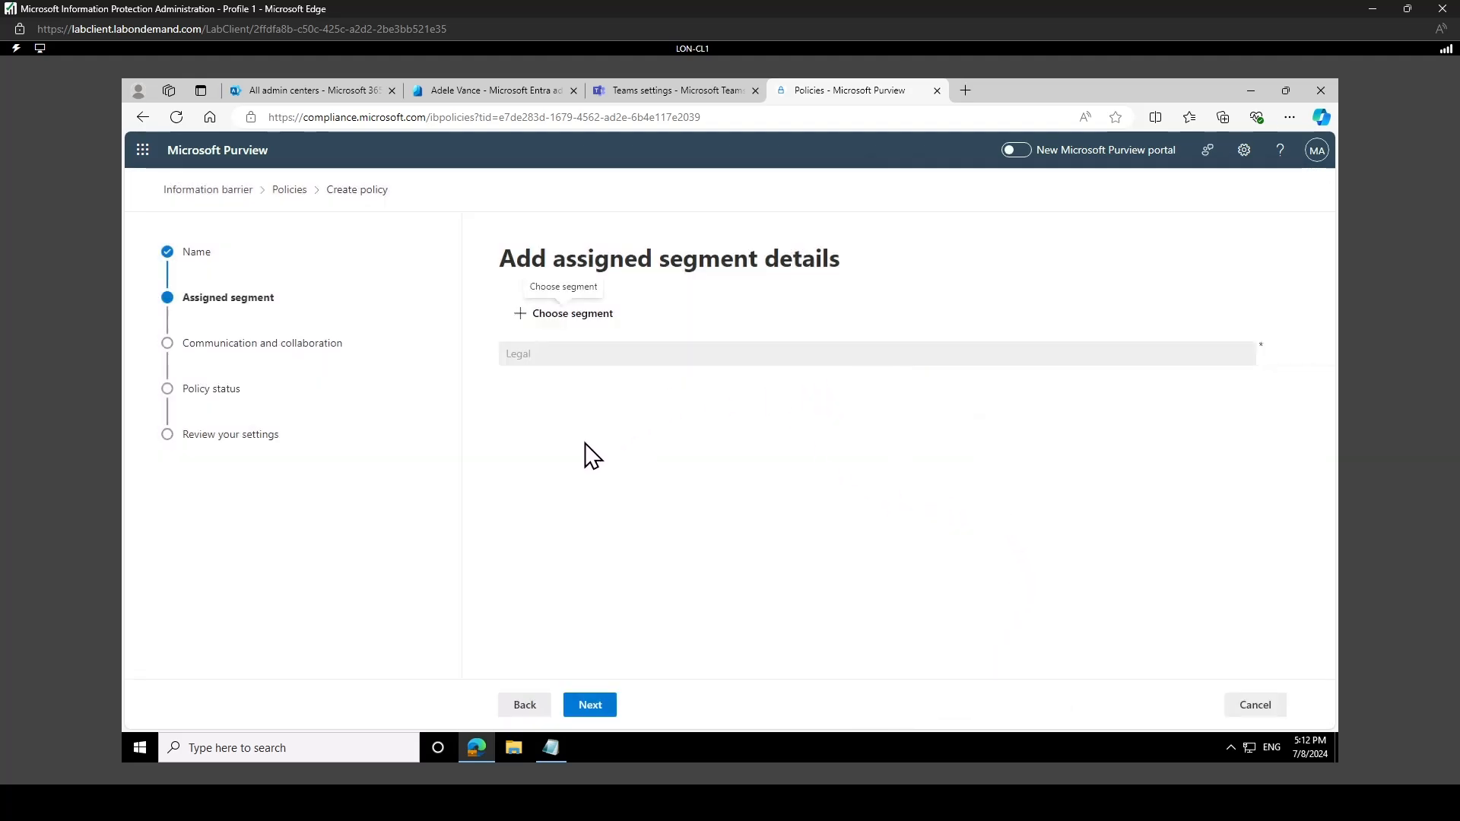
{"action": "left_click", "coordinate": [585, 712]}
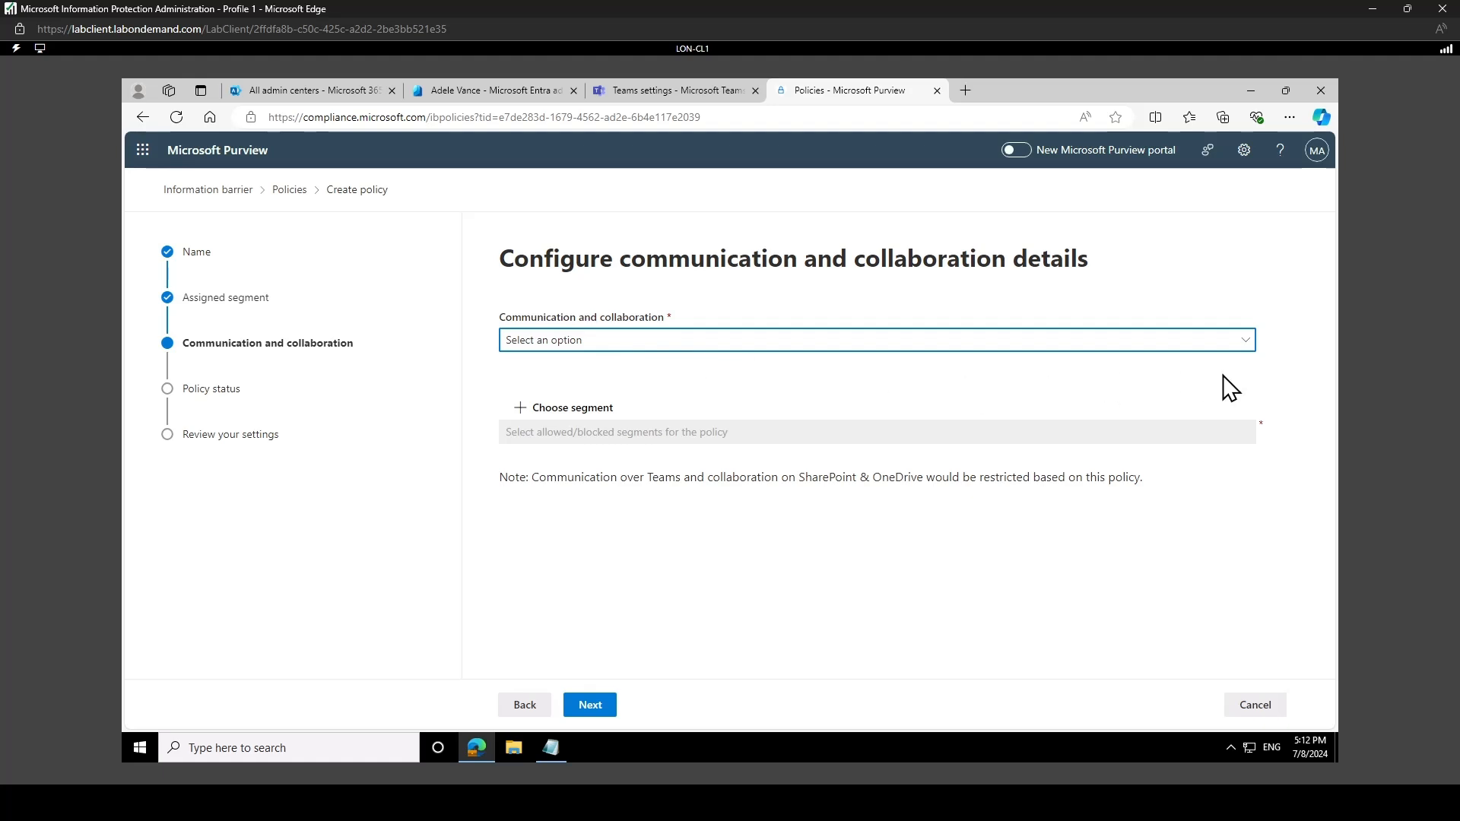
Set communication and collaboration to Blocked for the Marketing segment and proceed to the policy status.
{"action": "left_click", "coordinate": [1249, 342]}
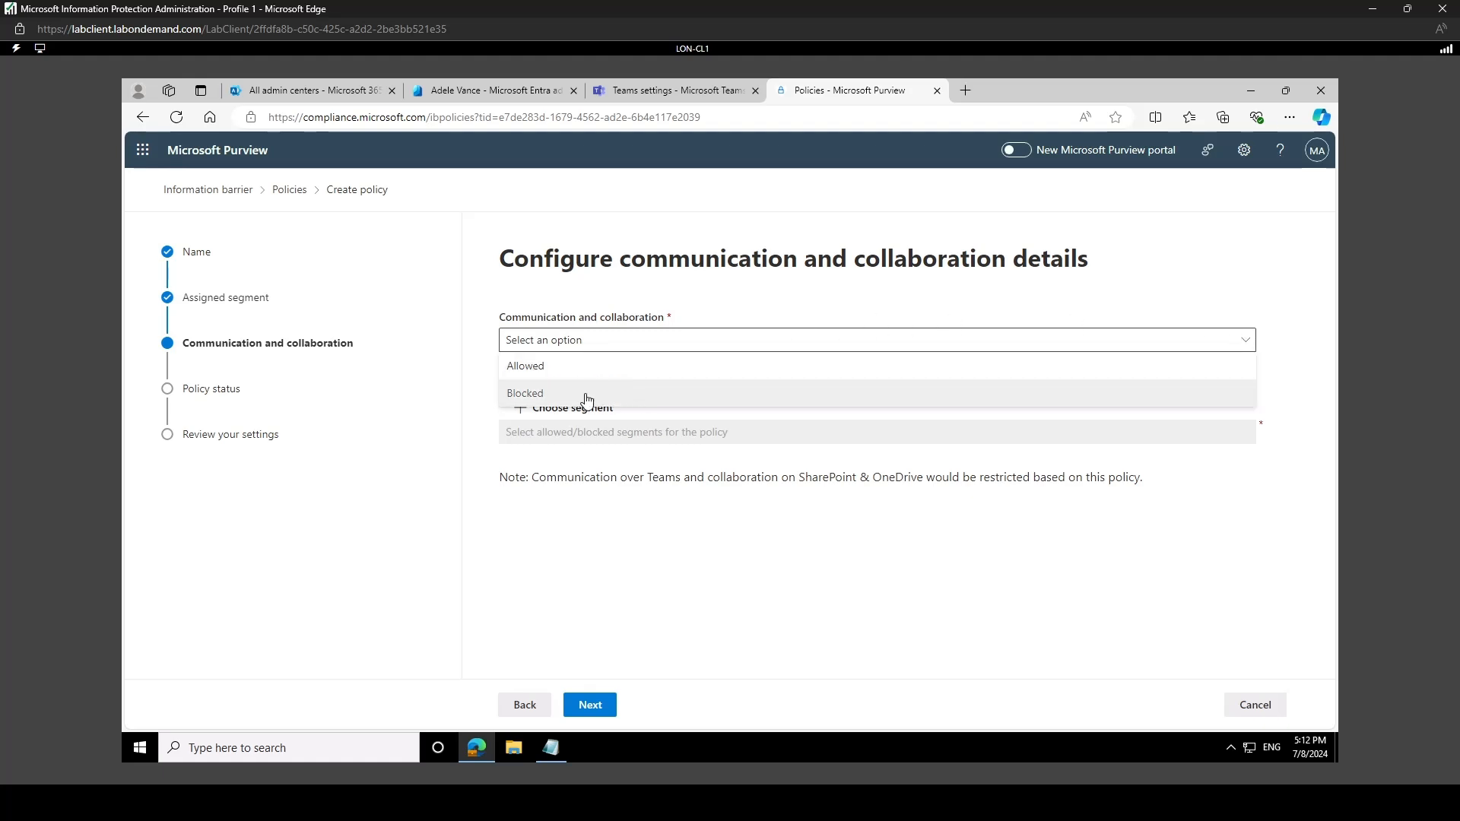
{"action": "left_click", "coordinate": [550, 401]}
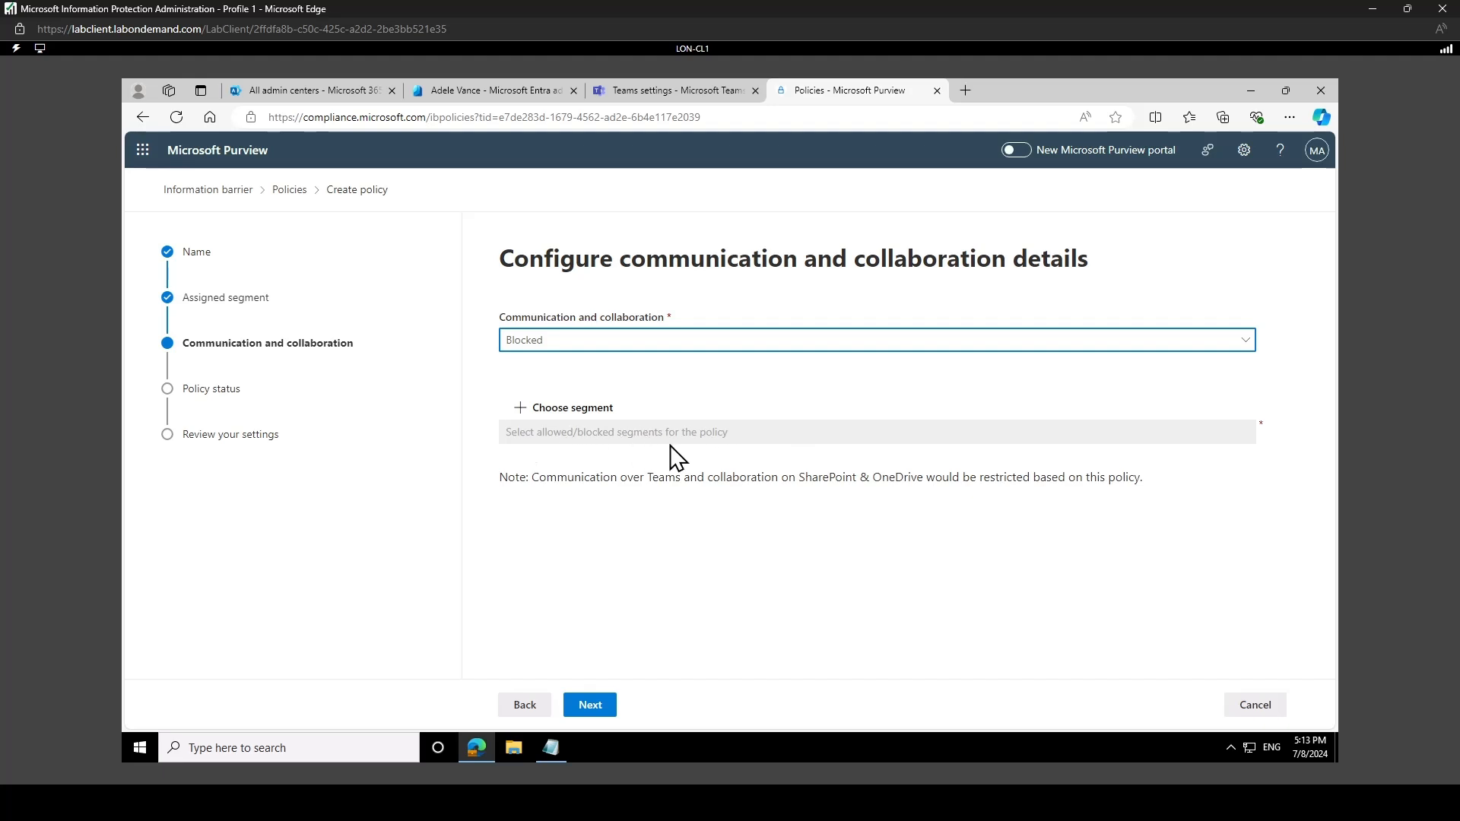
{"action": "left_click", "coordinate": [578, 410]}
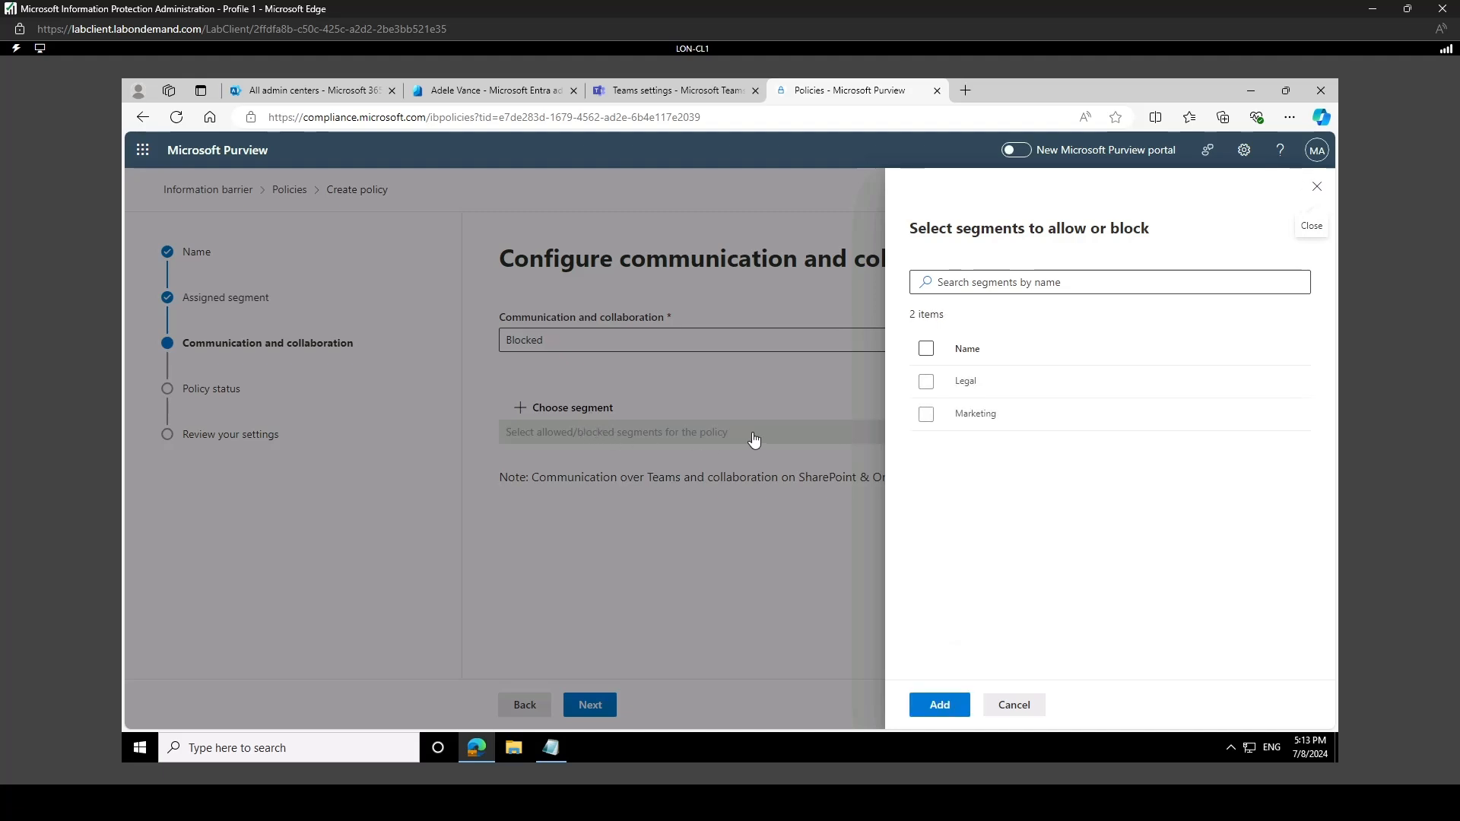
{"action": "left_click", "coordinate": [925, 419]}
{"action": "left_click", "coordinate": [925, 420]}
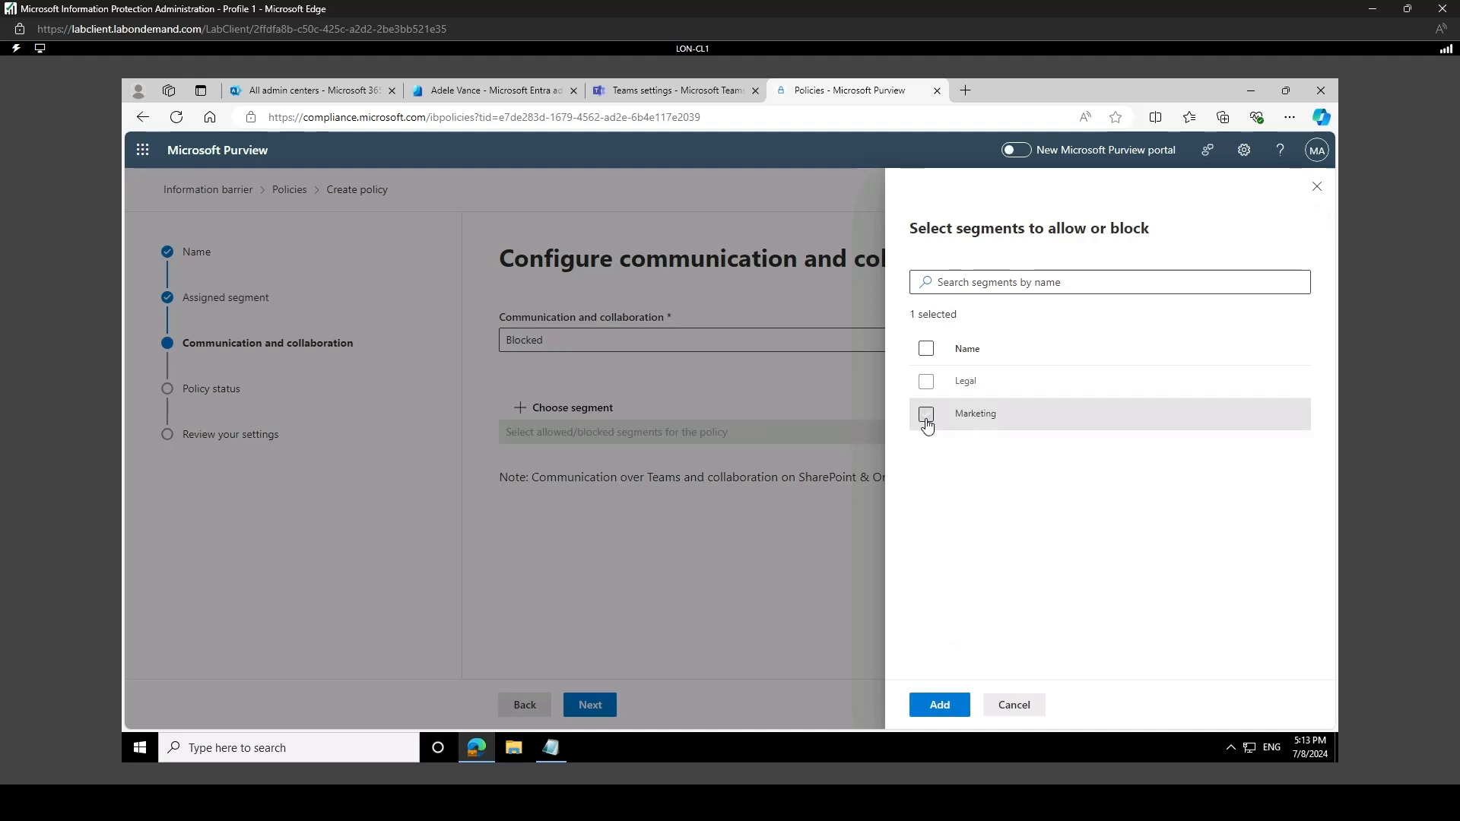
{"action": "left_click", "coordinate": [949, 711]}
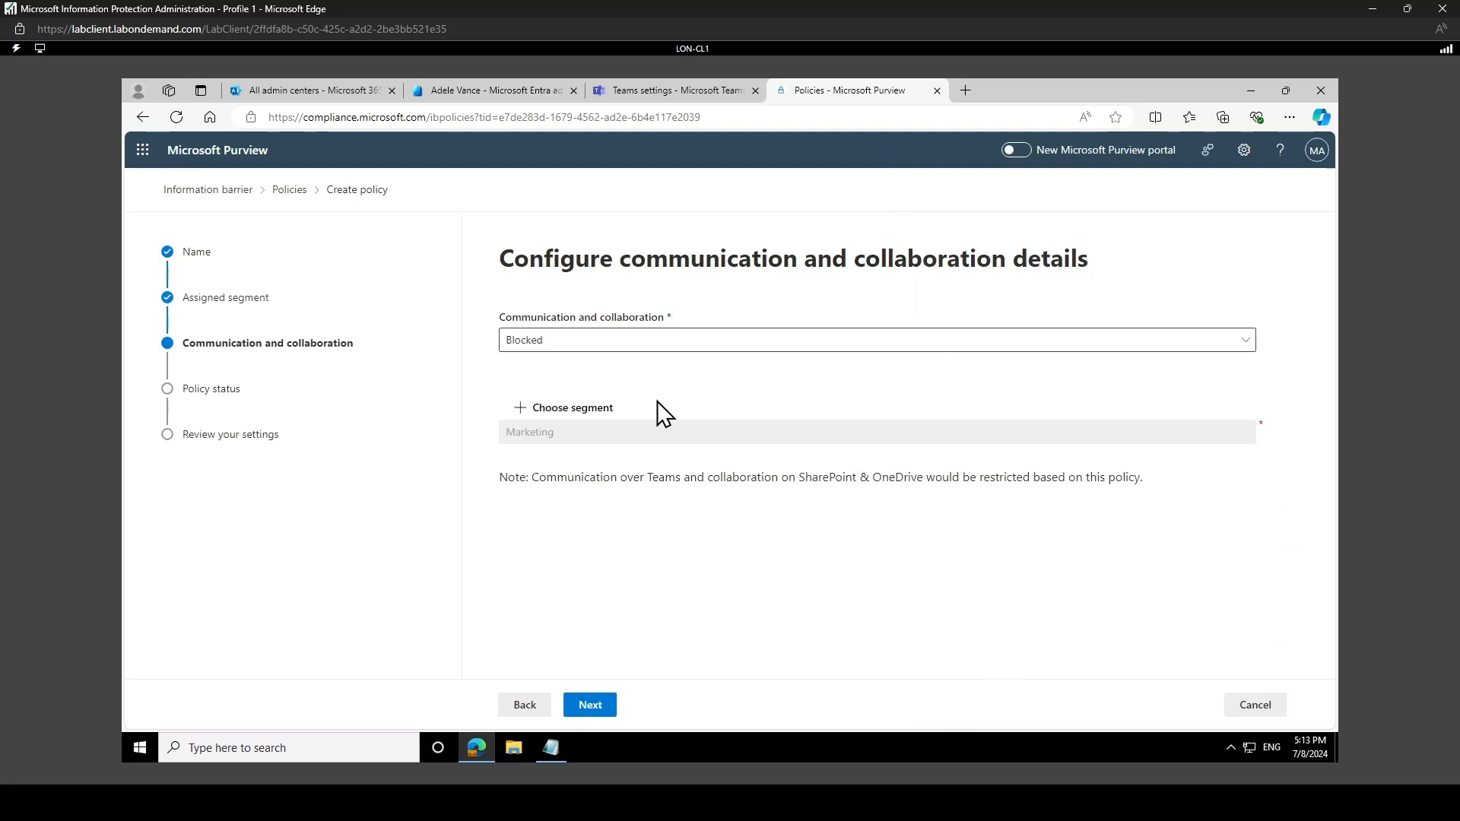
{"action": "left_click", "coordinate": [598, 708]}
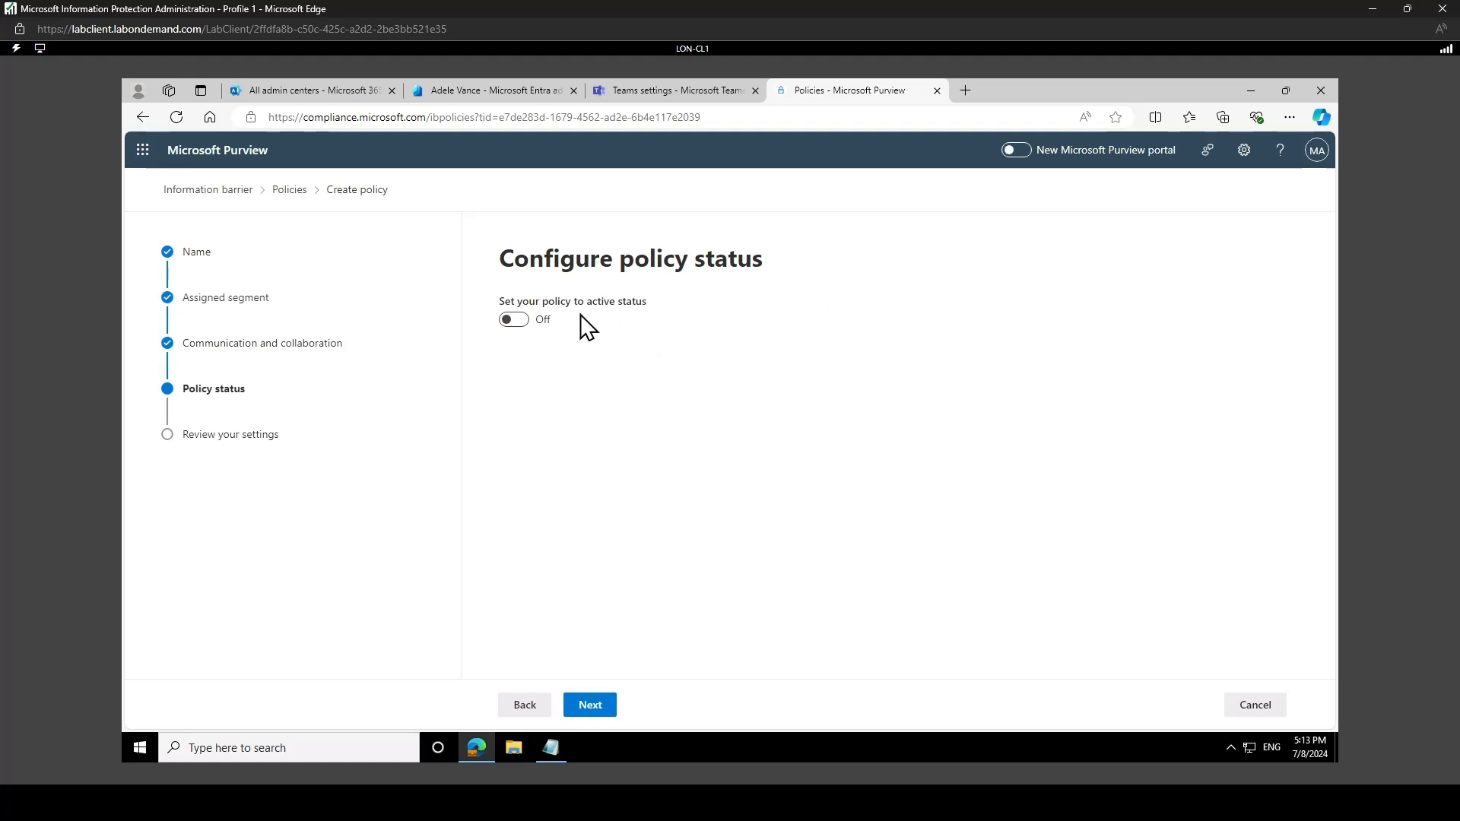
Set the policy to active status, submit it and return to the Policies list.
{"action": "left_click", "coordinate": [511, 319]}
{"action": "left_click", "coordinate": [604, 715]}
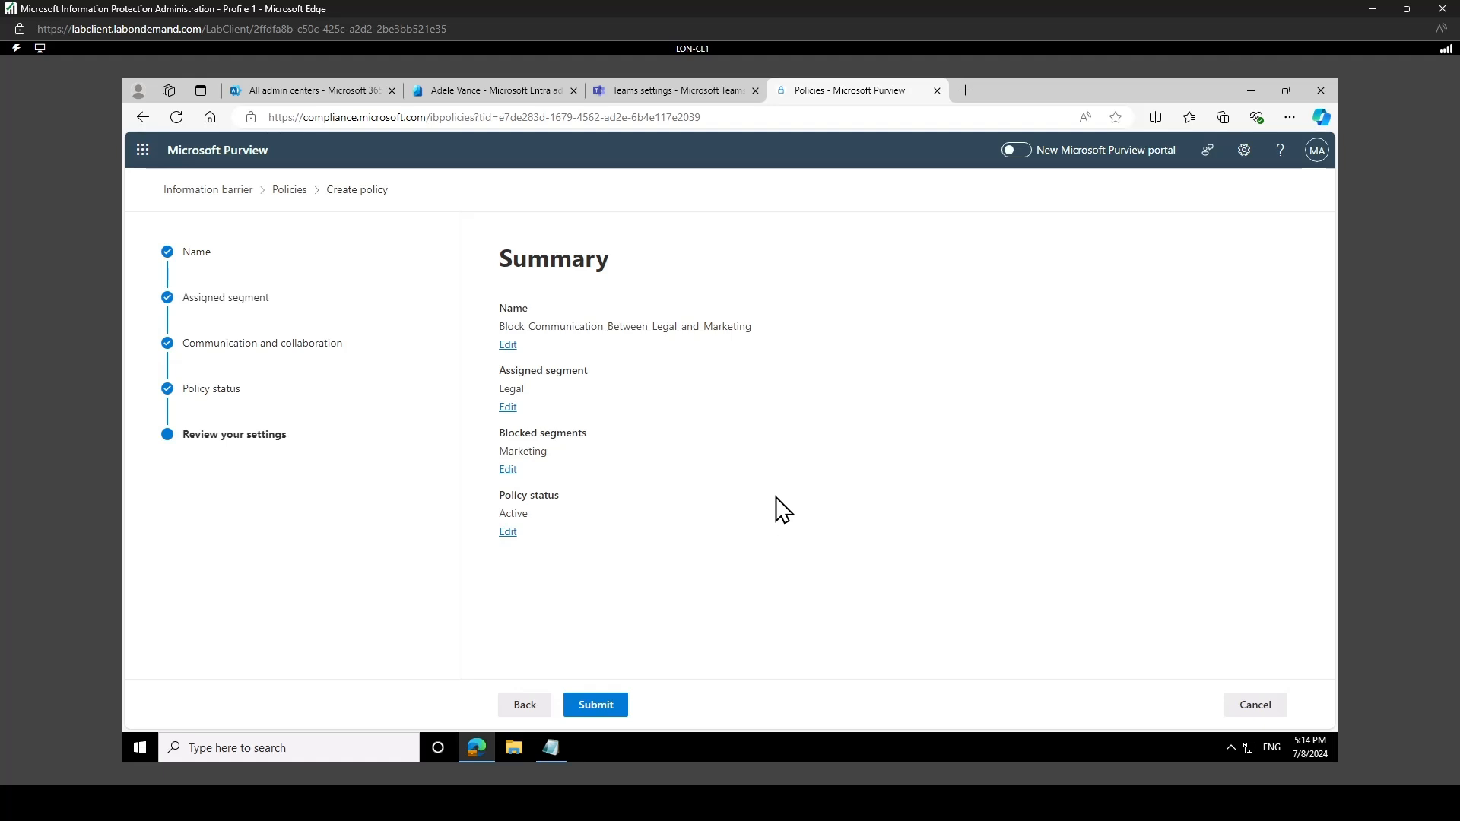
{"action": "left_click", "coordinate": [603, 708]}
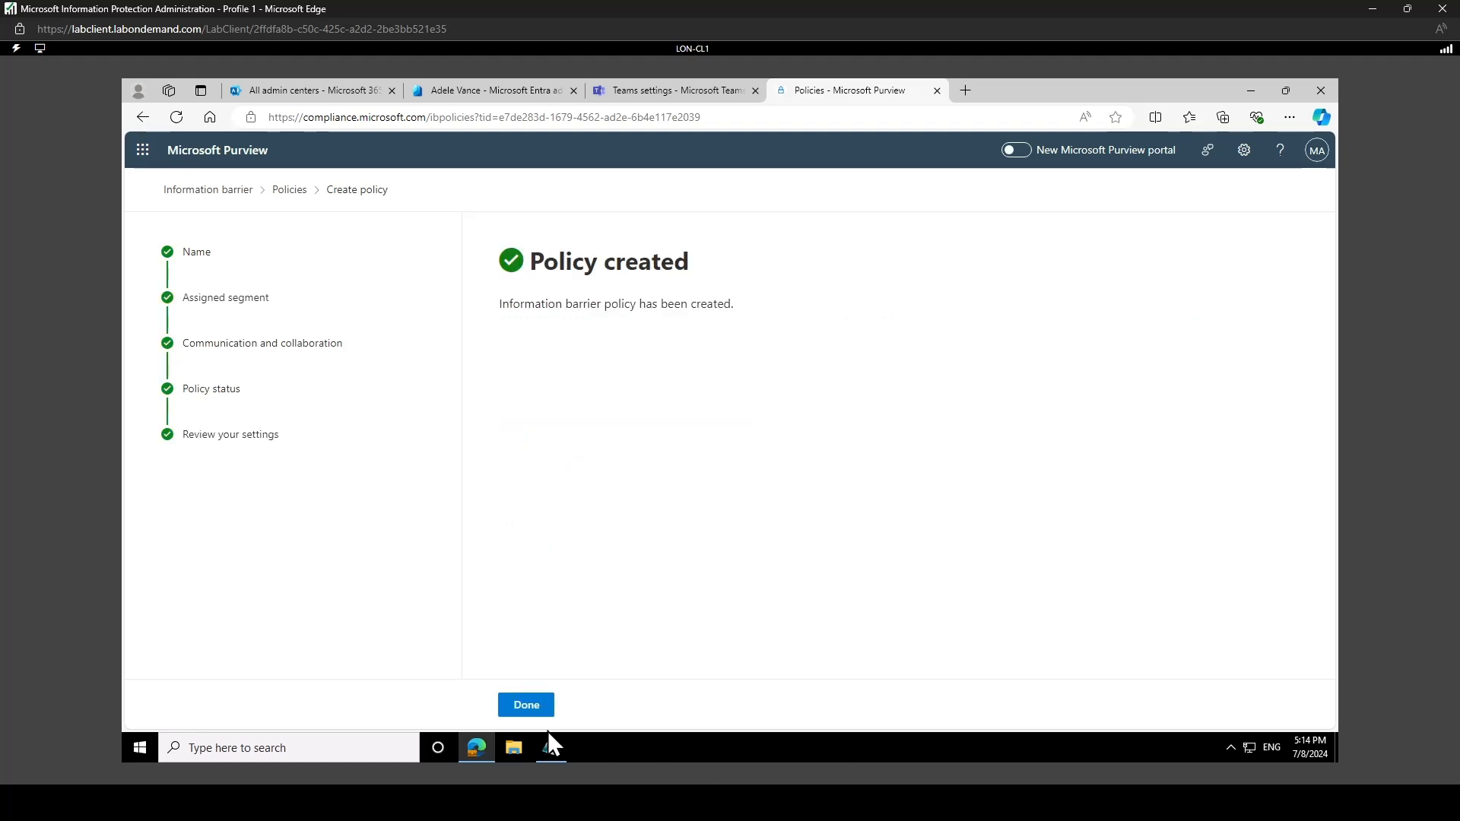
{"action": "left_click", "coordinate": [530, 708]}
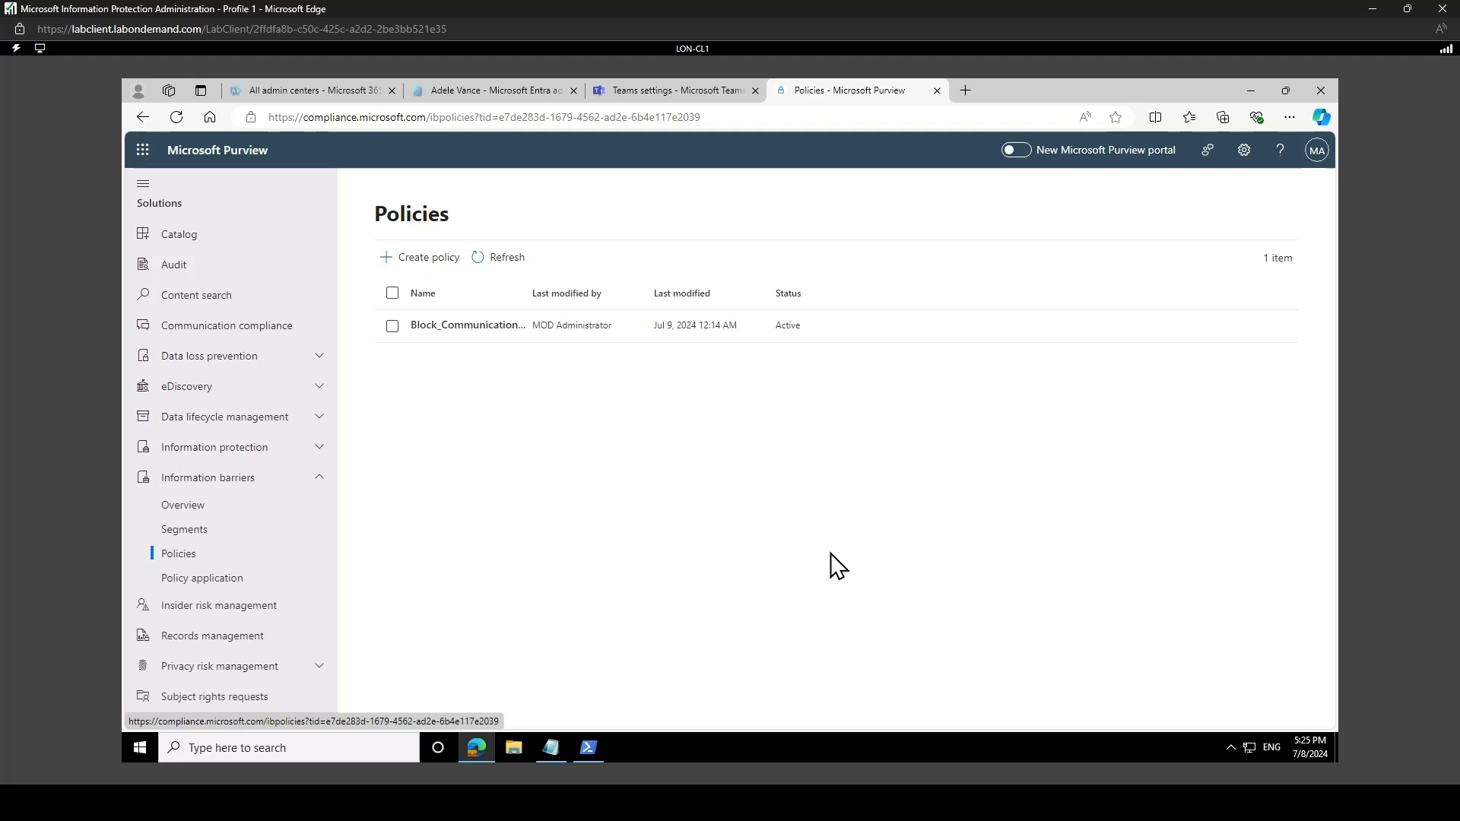
Start a second information barrier policy named Block_Communication_Between_Marketing_and_Legal and proceed to its assigned segment.
{"action": "left_click", "coordinate": [430, 258]}
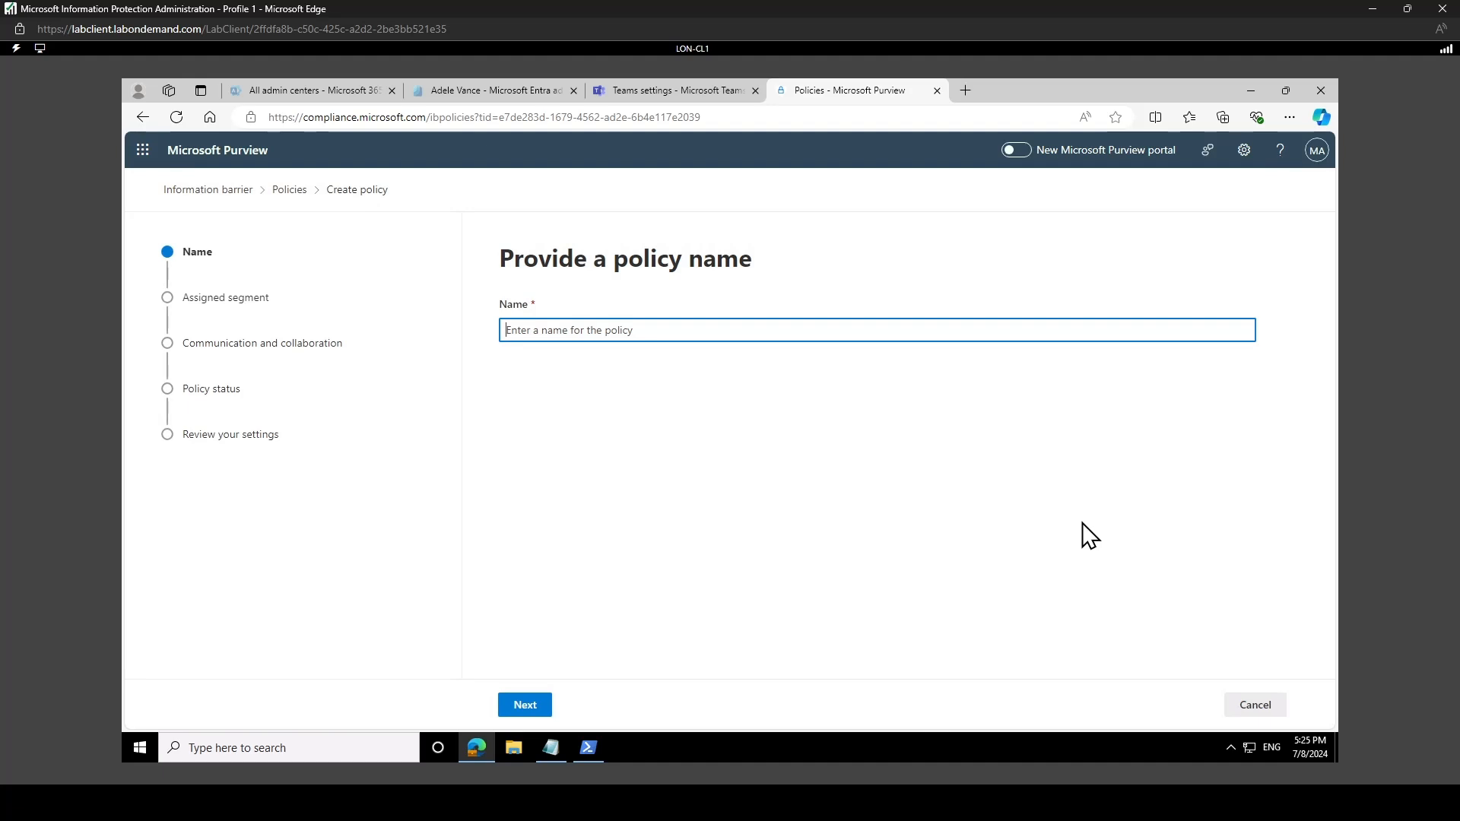
{"action": "type", "text": "B"}
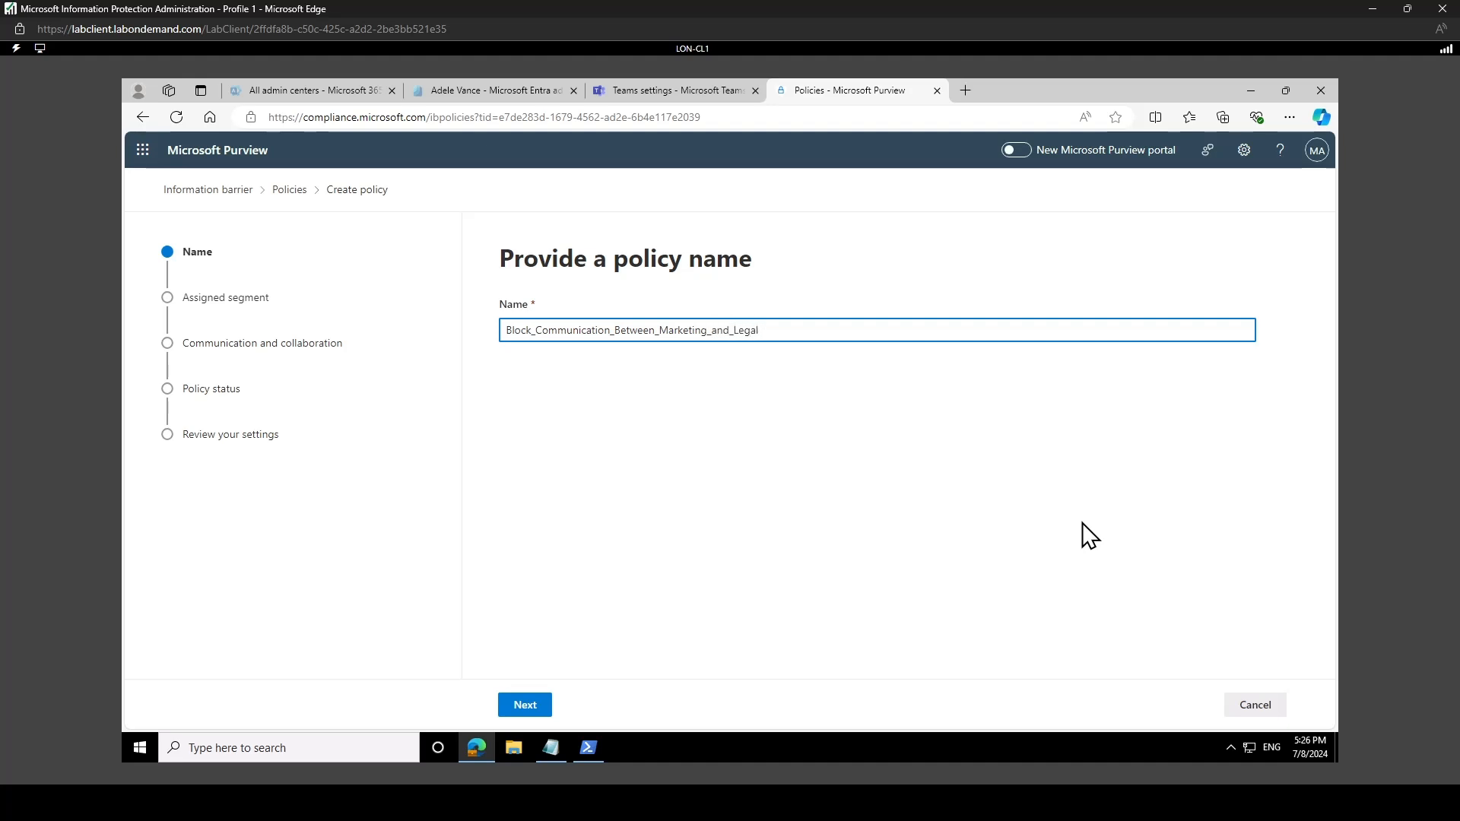
{"action": "left_click", "coordinate": [525, 707]}
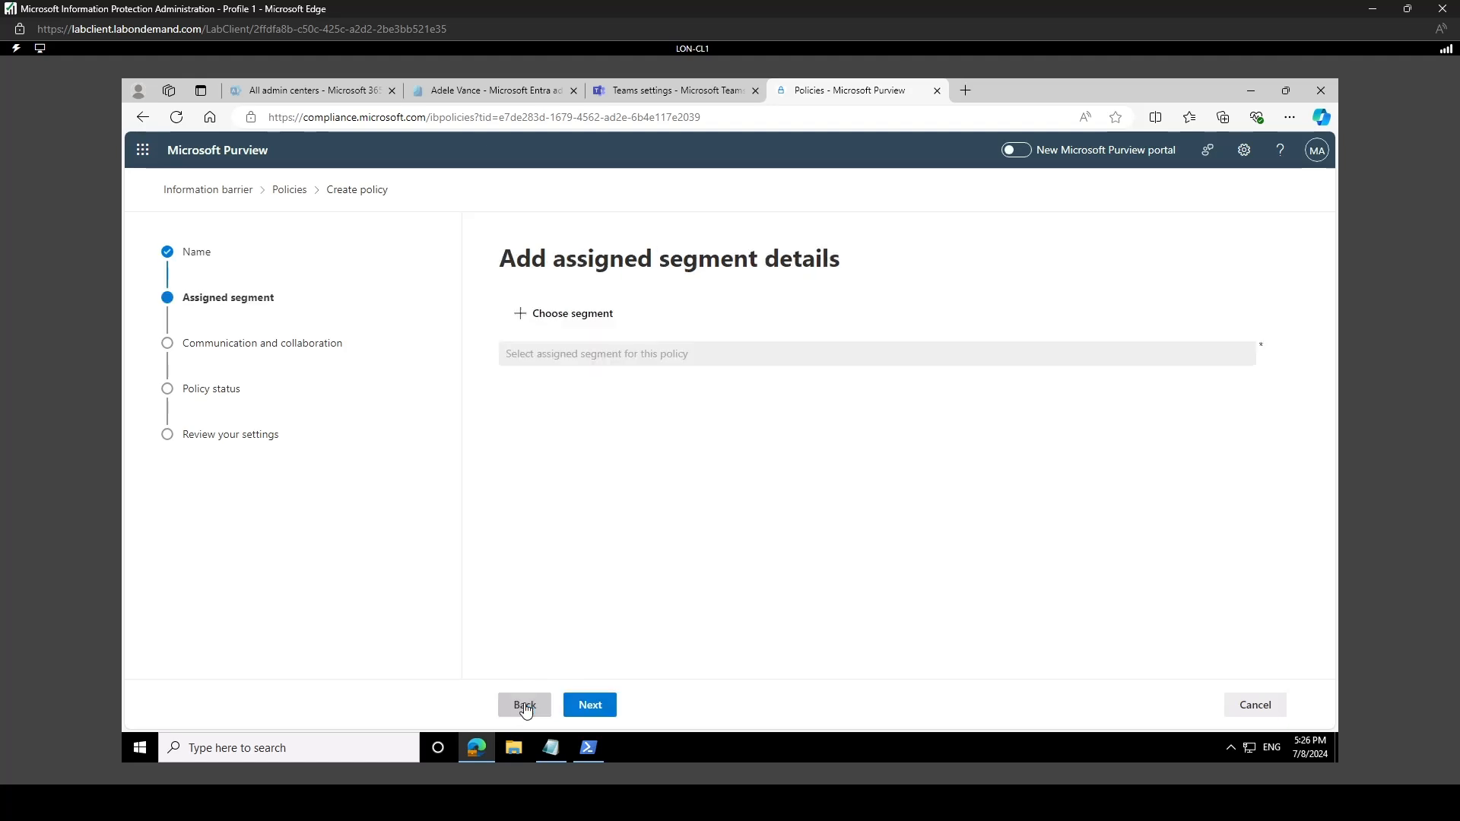
Assign the Marketing segment to the policy and proceed to its communication and collaboration settings.
{"action": "left_click", "coordinate": [576, 322]}
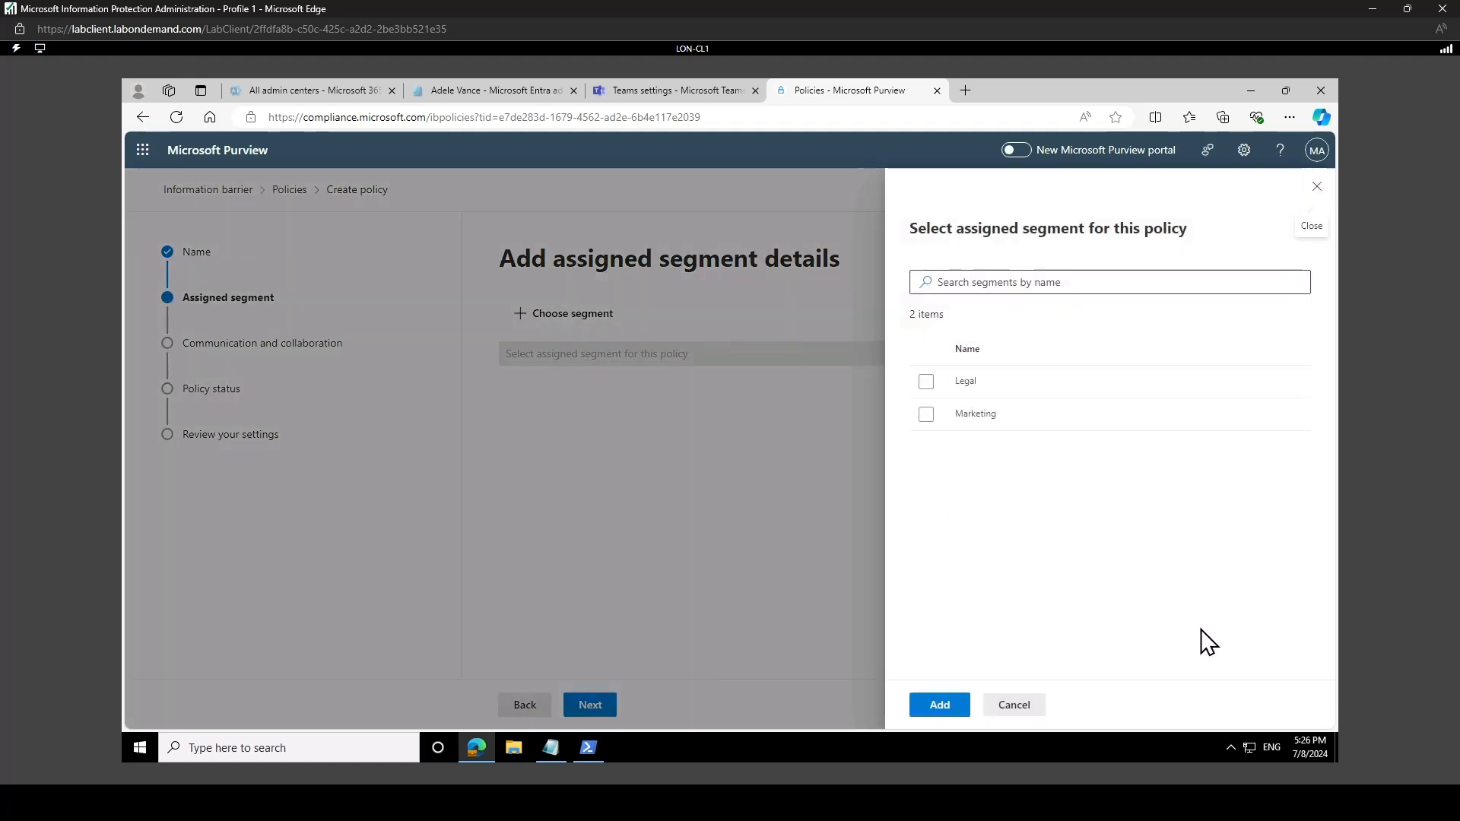
{"action": "left_click", "coordinate": [924, 416]}
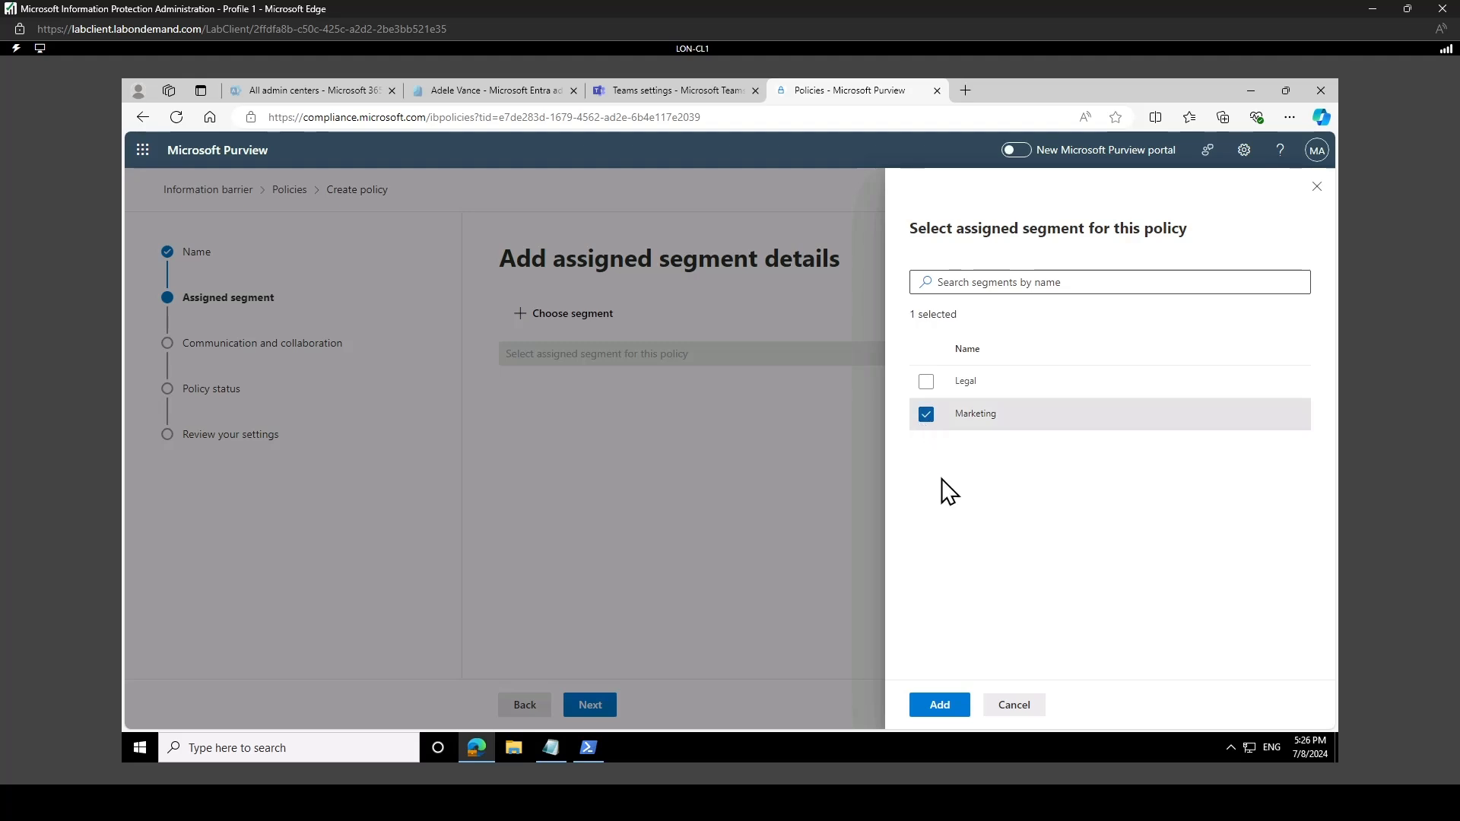
{"action": "left_click", "coordinate": [950, 704]}
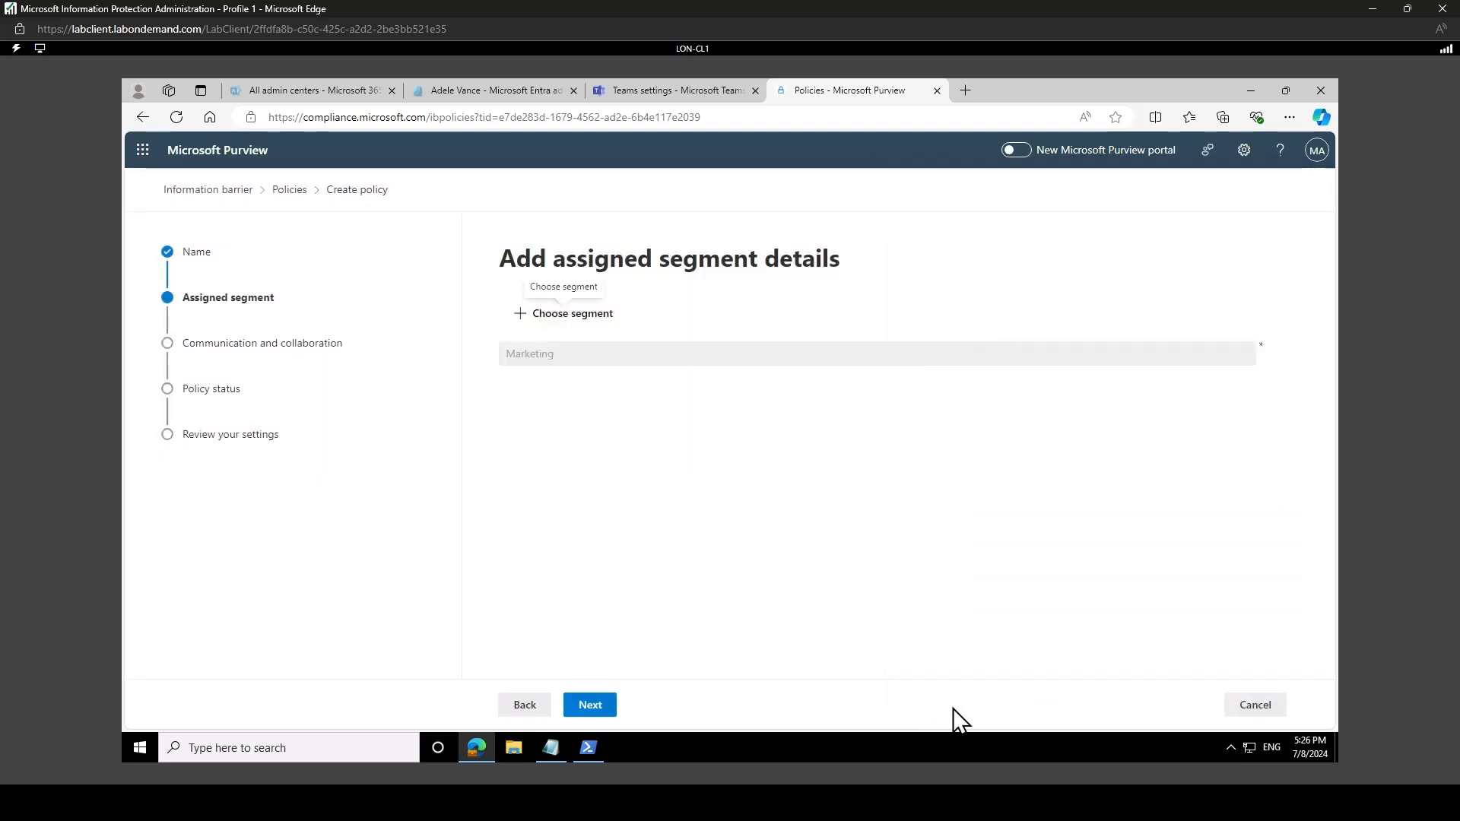
{"action": "left_click", "coordinate": [598, 707]}
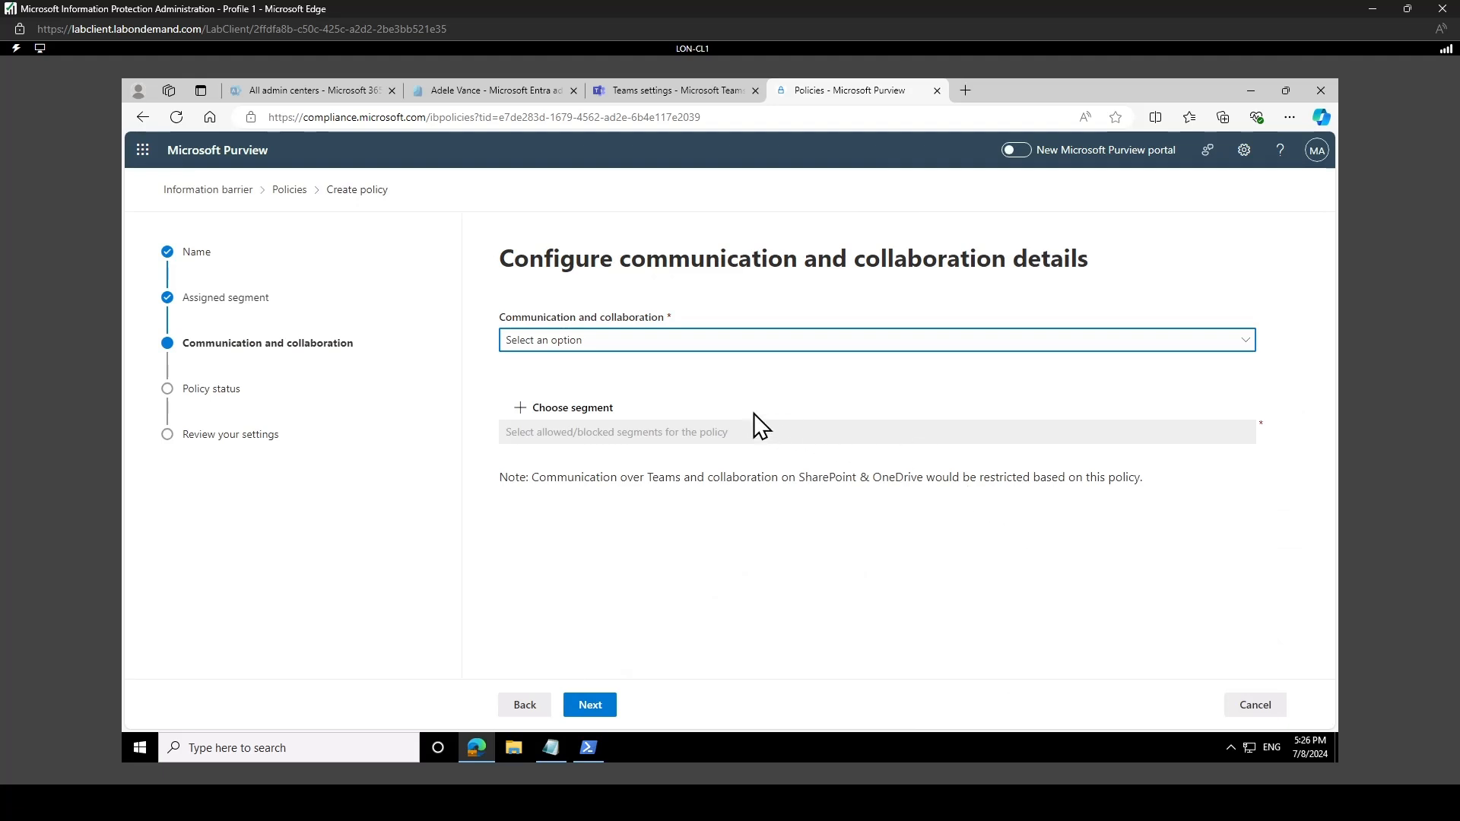
Set communication and collaboration to Blocked for the Legal segment and proceed to the policy status.
{"action": "left_click", "coordinate": [696, 340]}
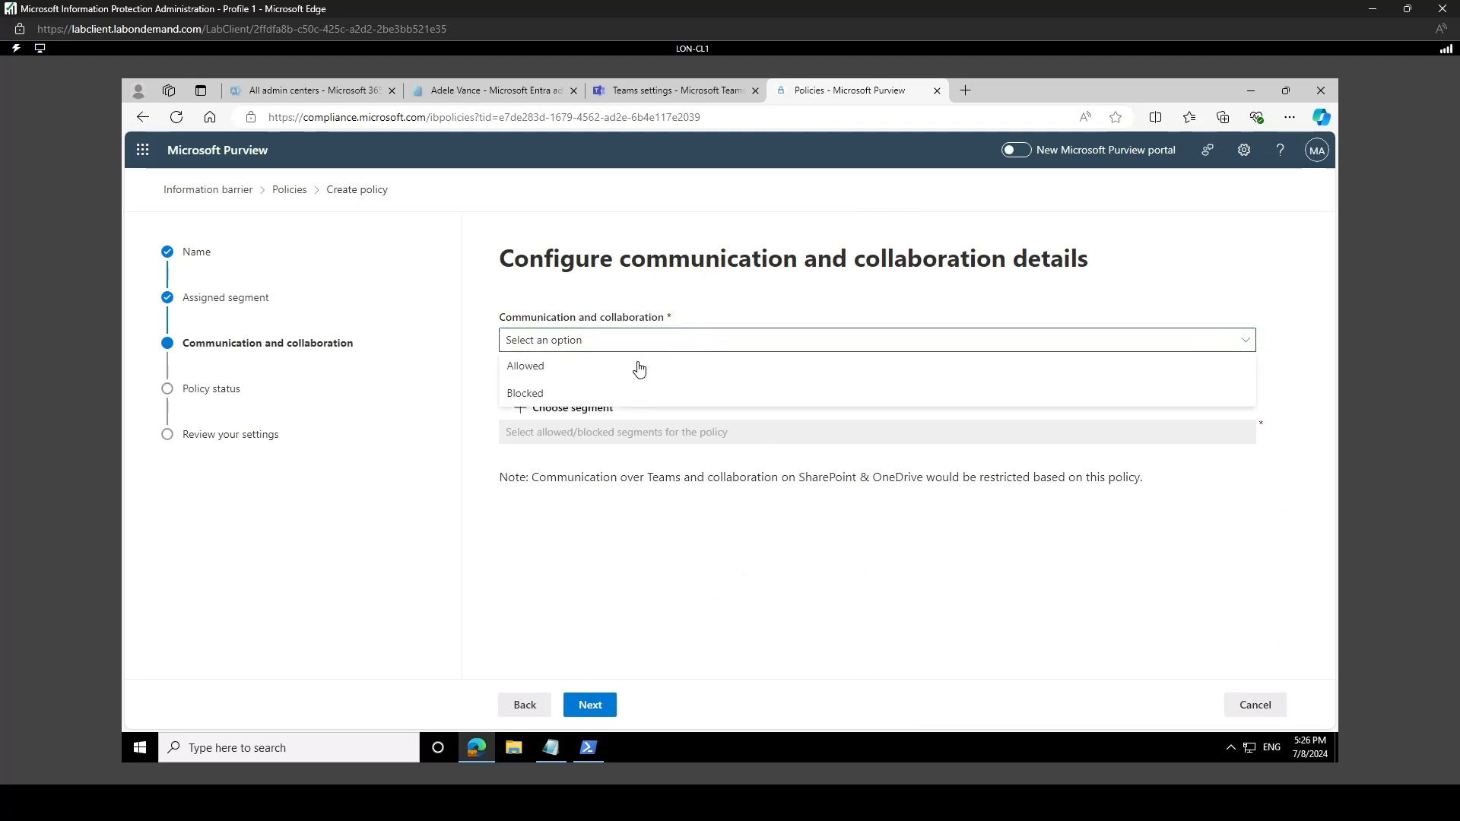
{"action": "left_click", "coordinate": [559, 401]}
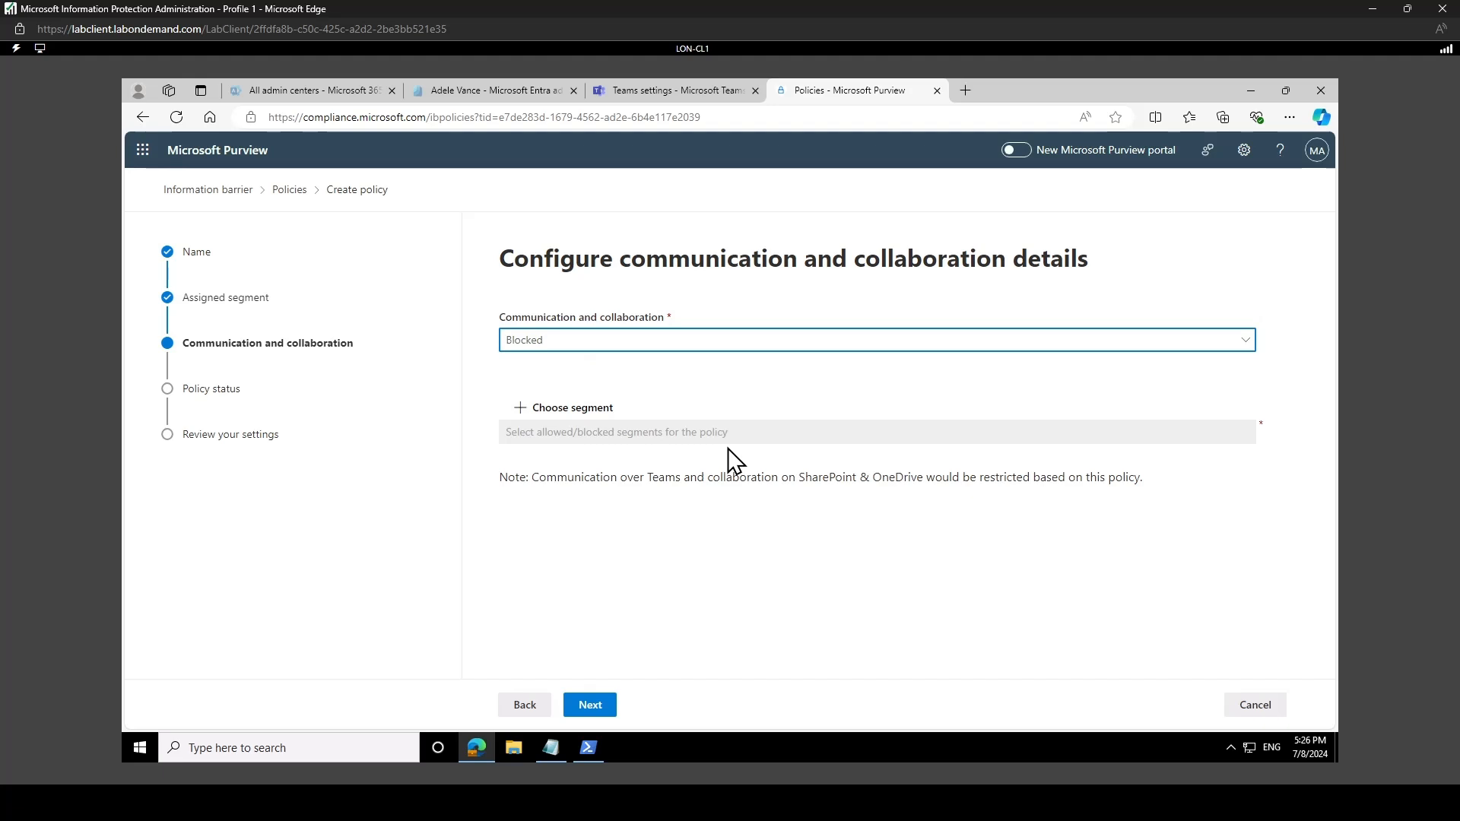
{"action": "left_click", "coordinate": [584, 415]}
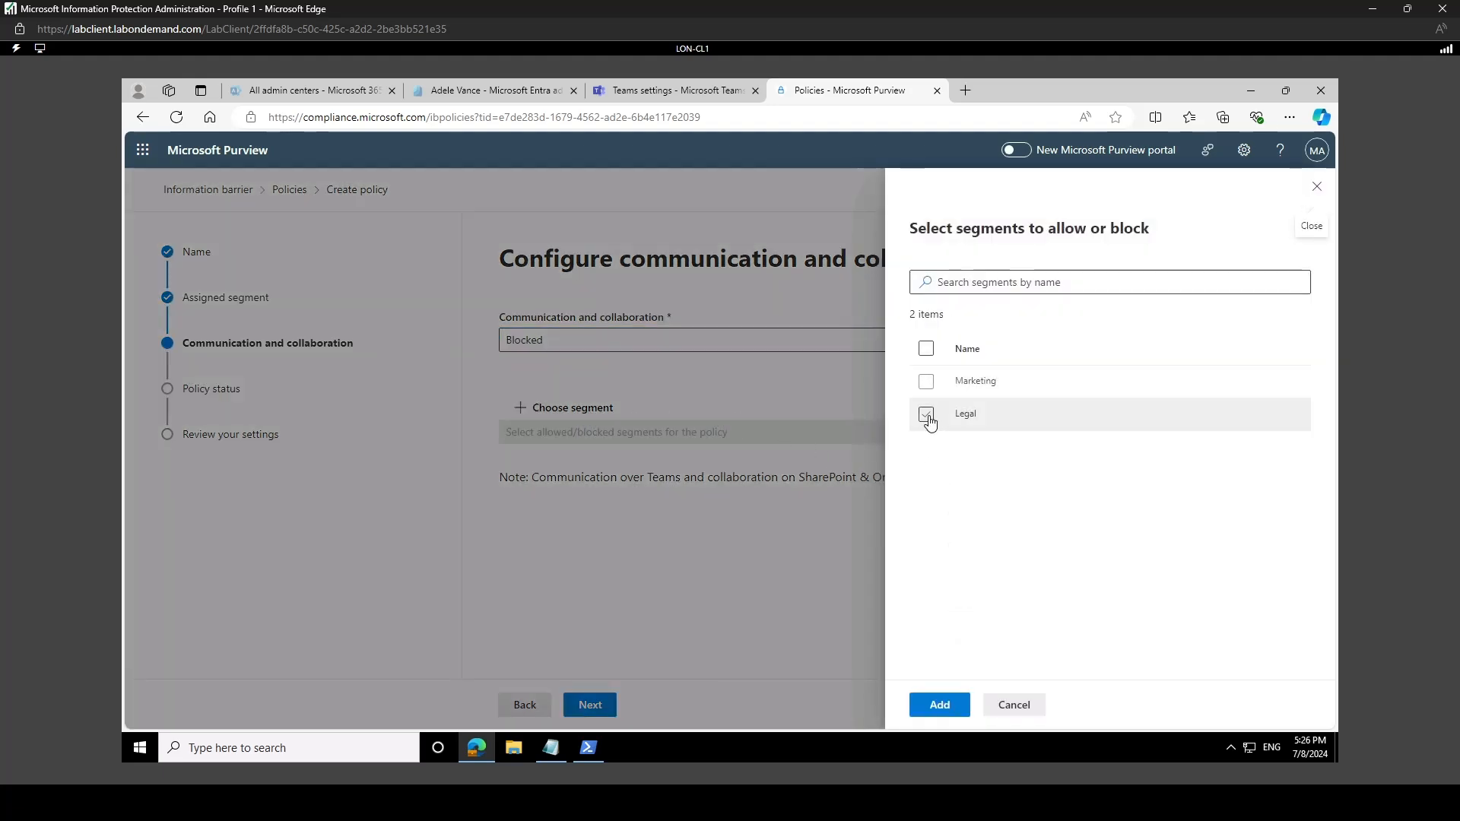
{"action": "left_click", "coordinate": [926, 414]}
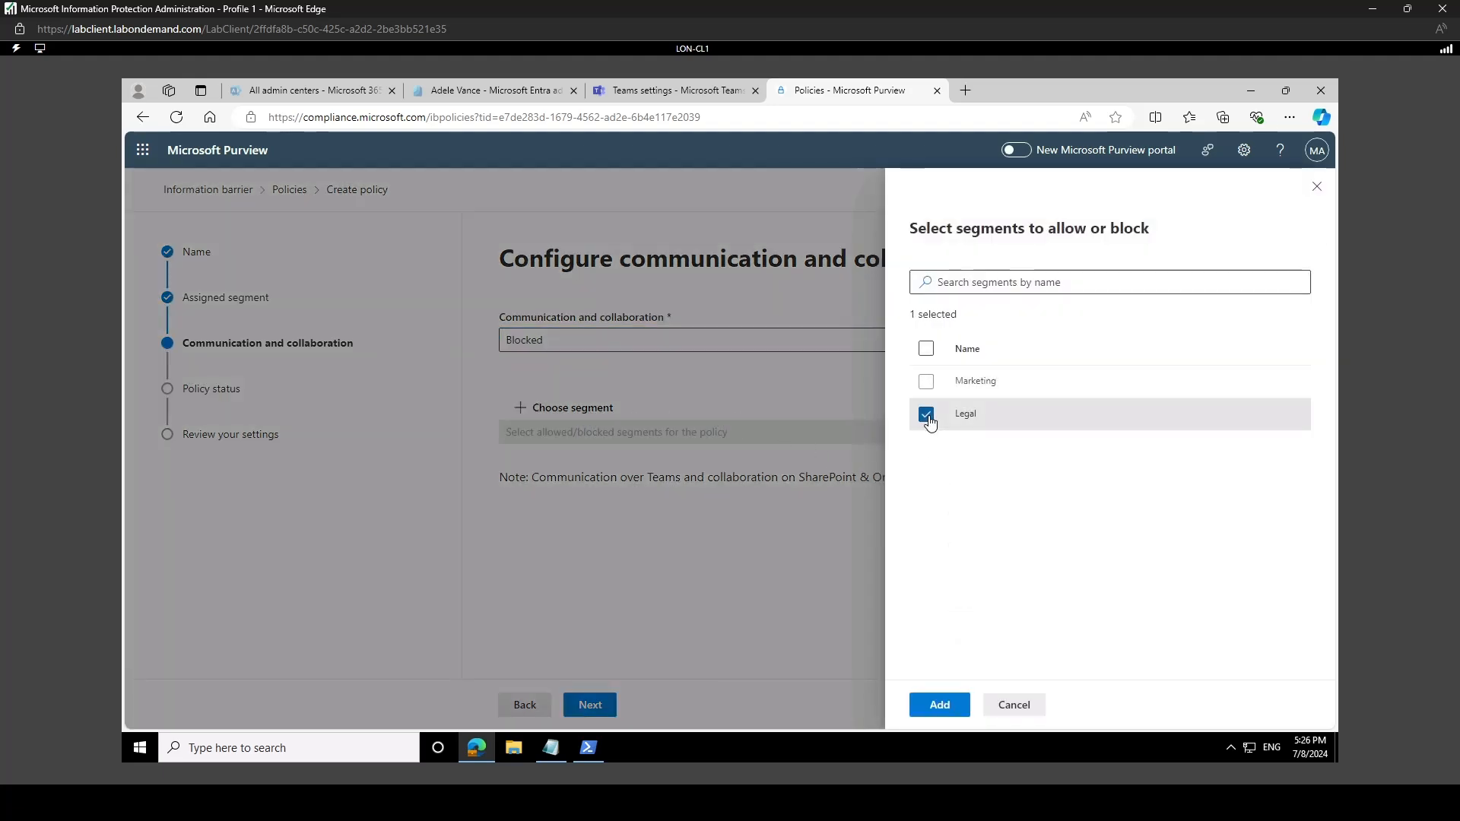
{"action": "left_click", "coordinate": [939, 707]}
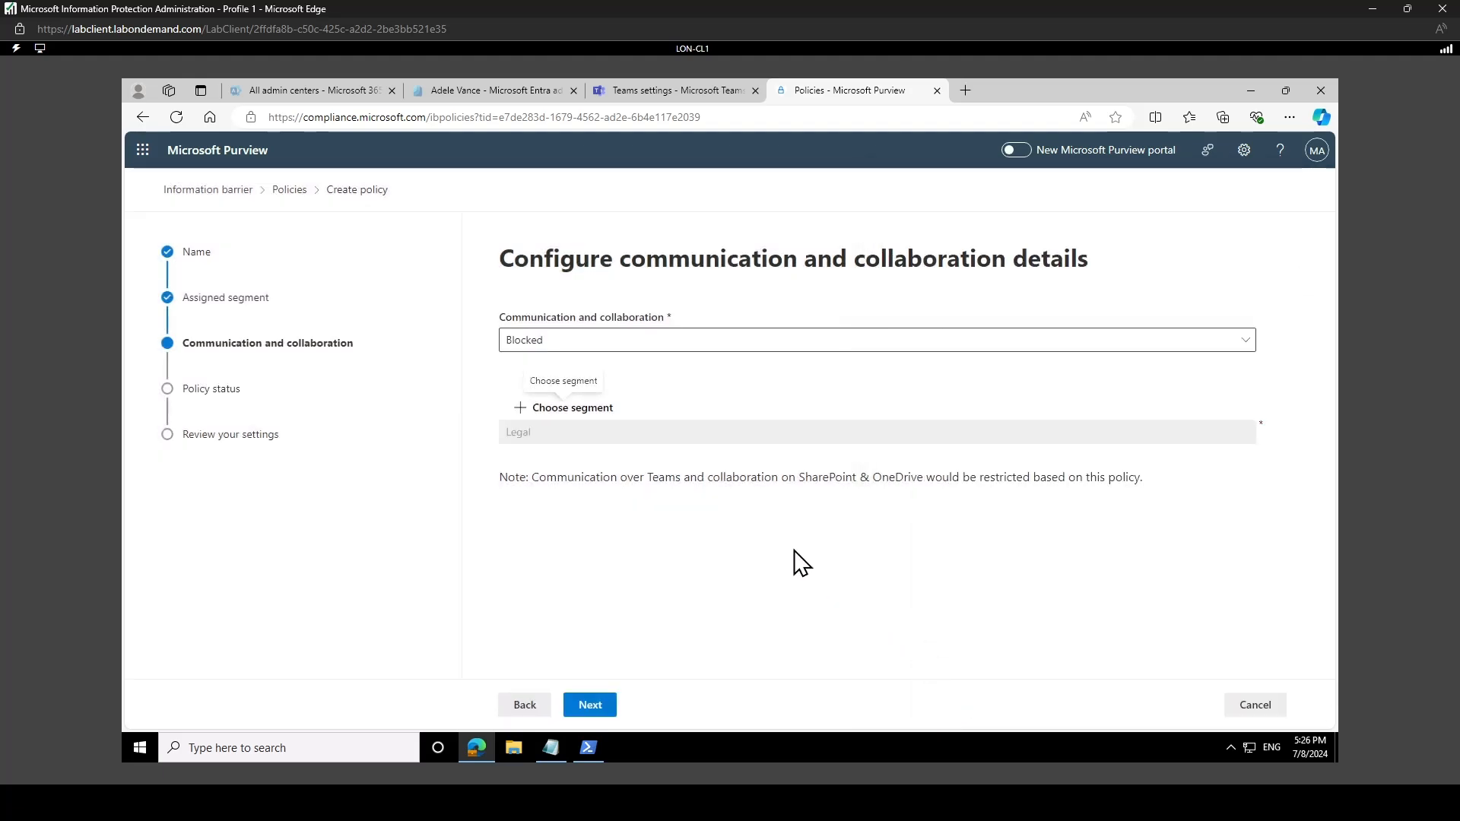
{"action": "left_click", "coordinate": [592, 706]}
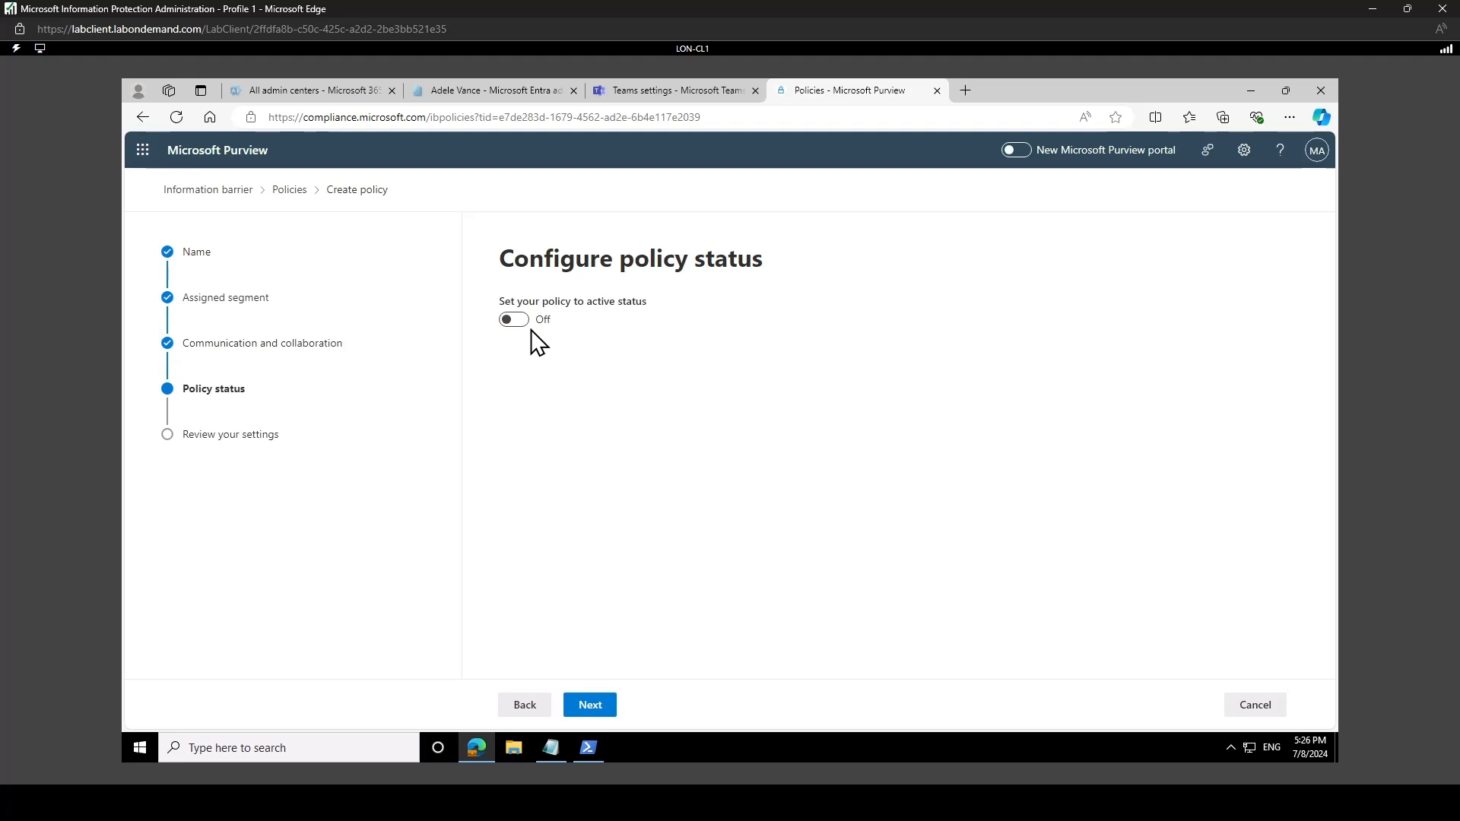
Create the policy with active status and open the information barriers Policy application page.
{"action": "left_click", "coordinate": [511, 319]}
{"action": "left_click", "coordinate": [598, 711]}
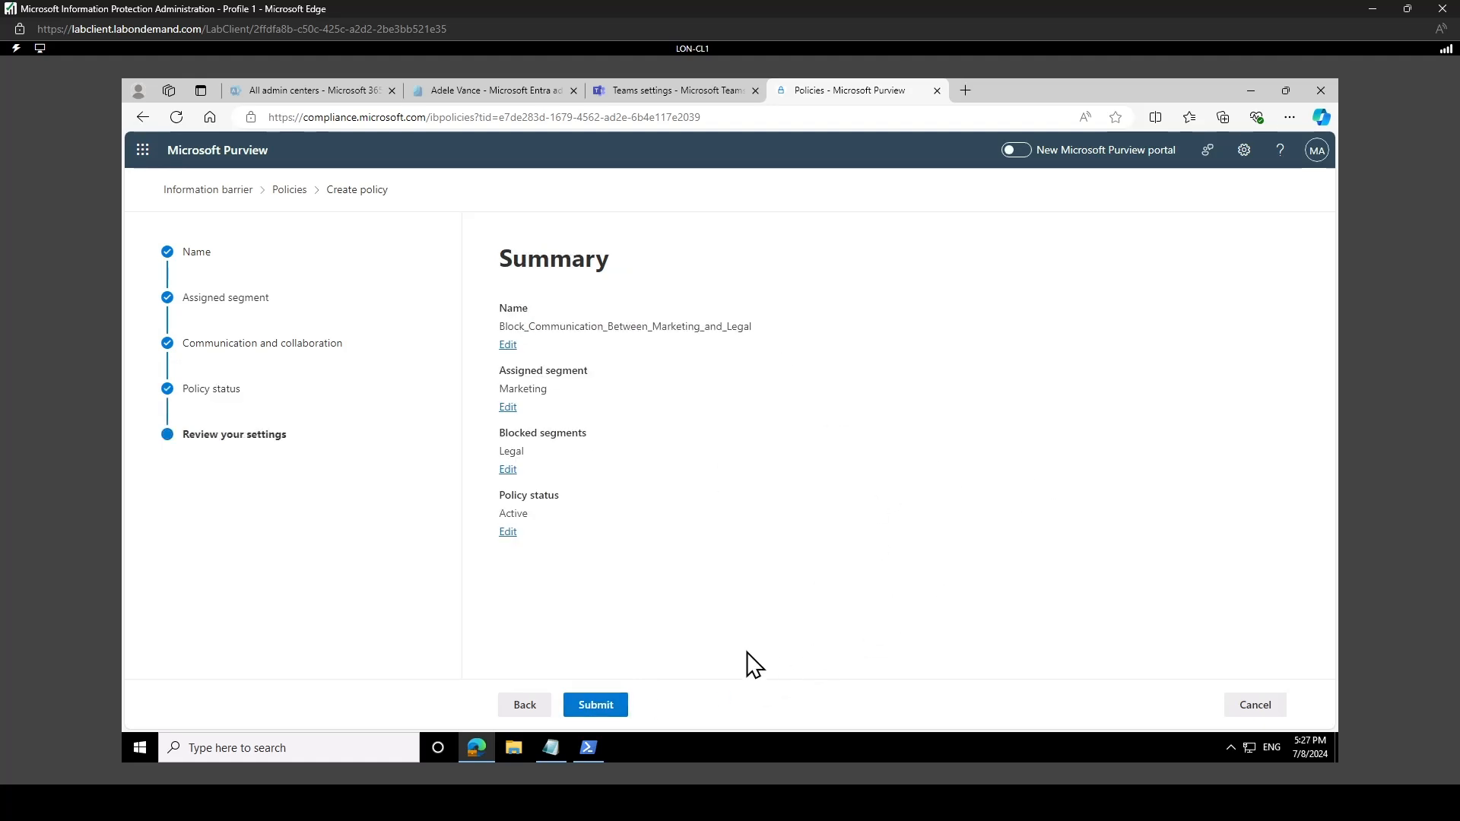
{"action": "left_click", "coordinate": [616, 709]}
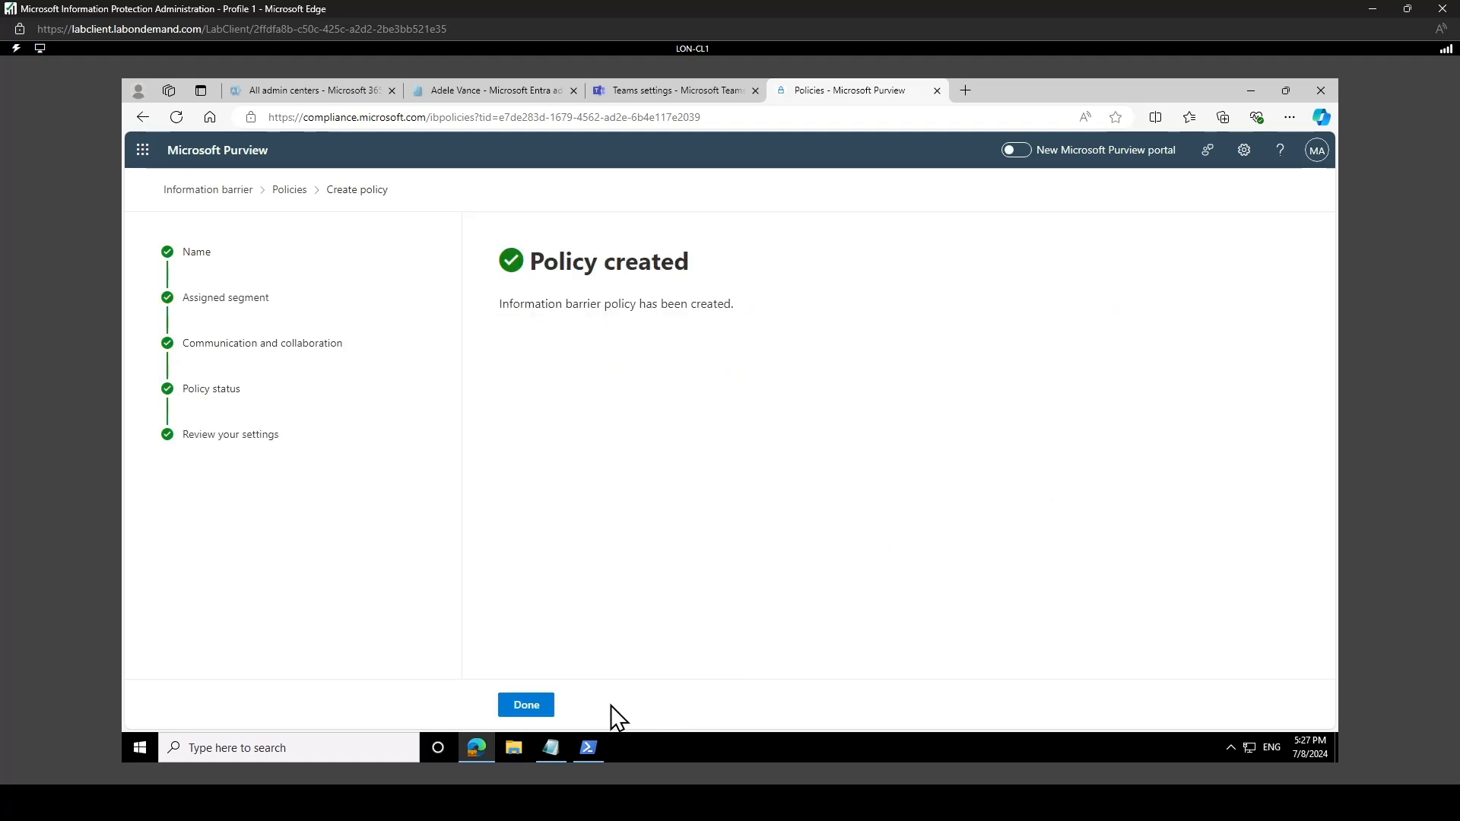
{"action": "left_click", "coordinate": [539, 711]}
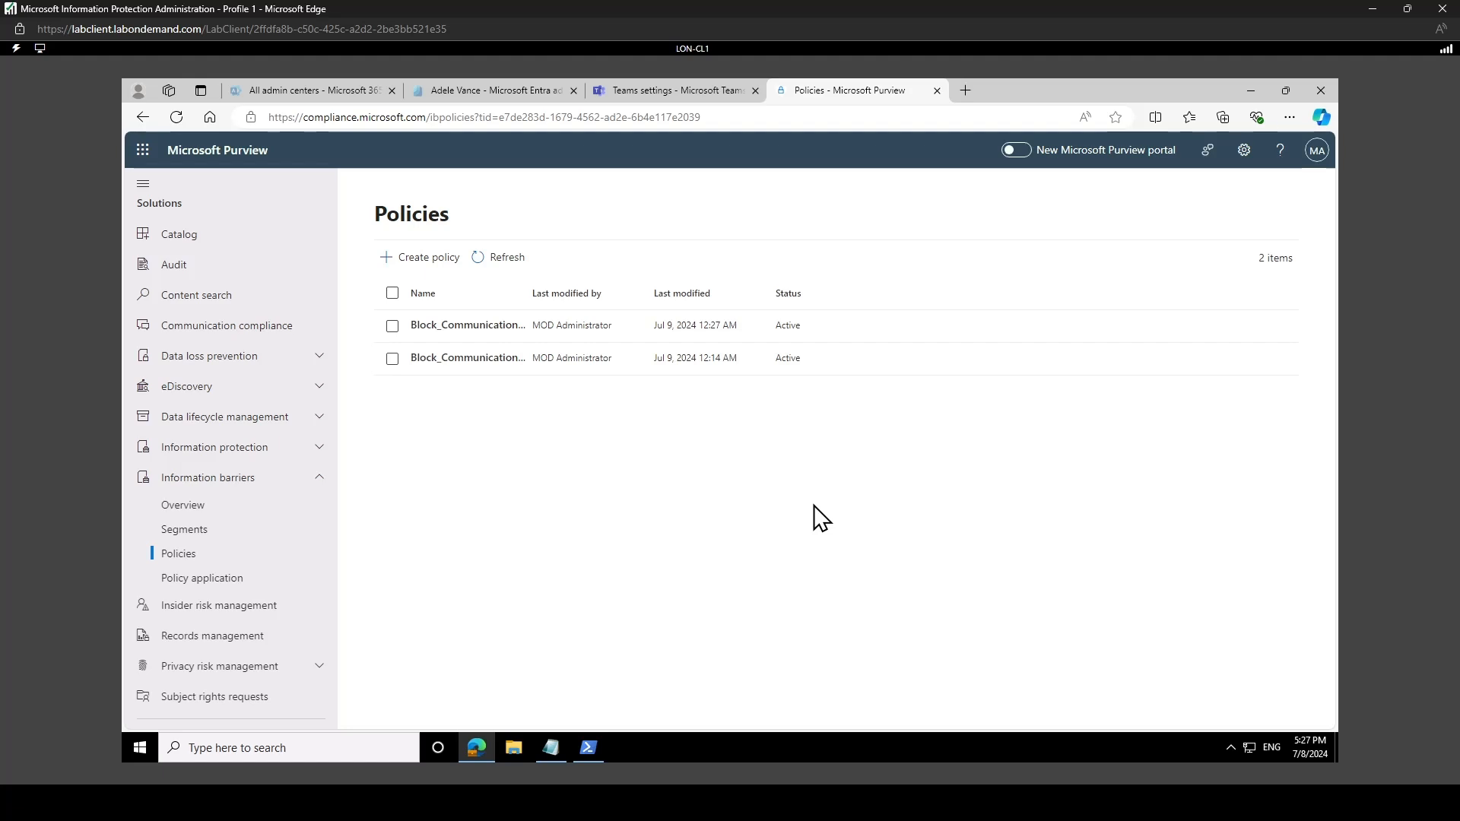
{"action": "left_click", "coordinate": [202, 583]}
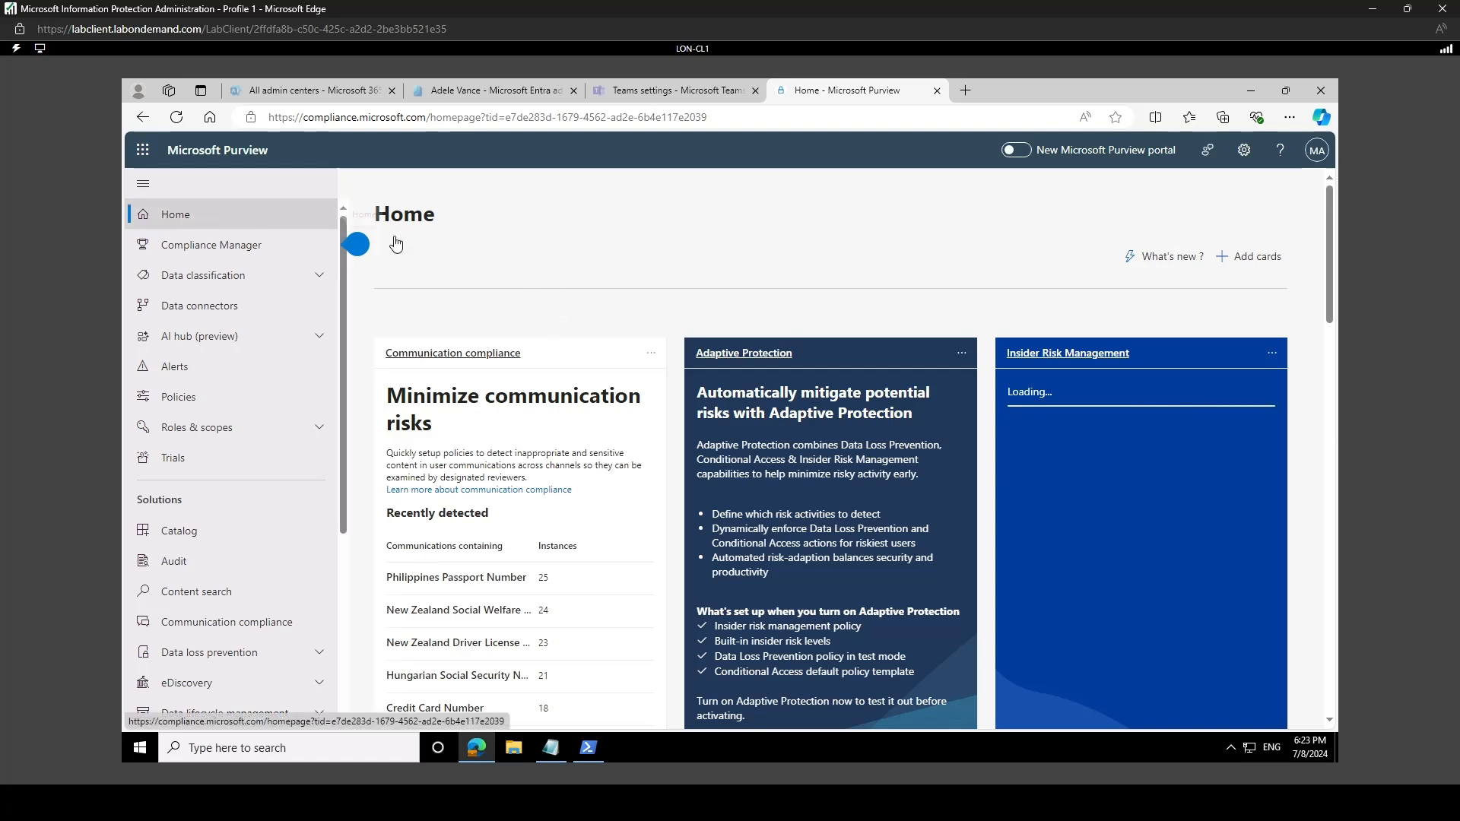
Dismiss the compliance posture tip on the Home page and expand the Information barriers solution.
{"action": "left_click", "coordinate": [354, 242]}
{"action": "scroll", "coordinate": [236, 335], "scroll_direction": "down", "scroll_amount": 2}
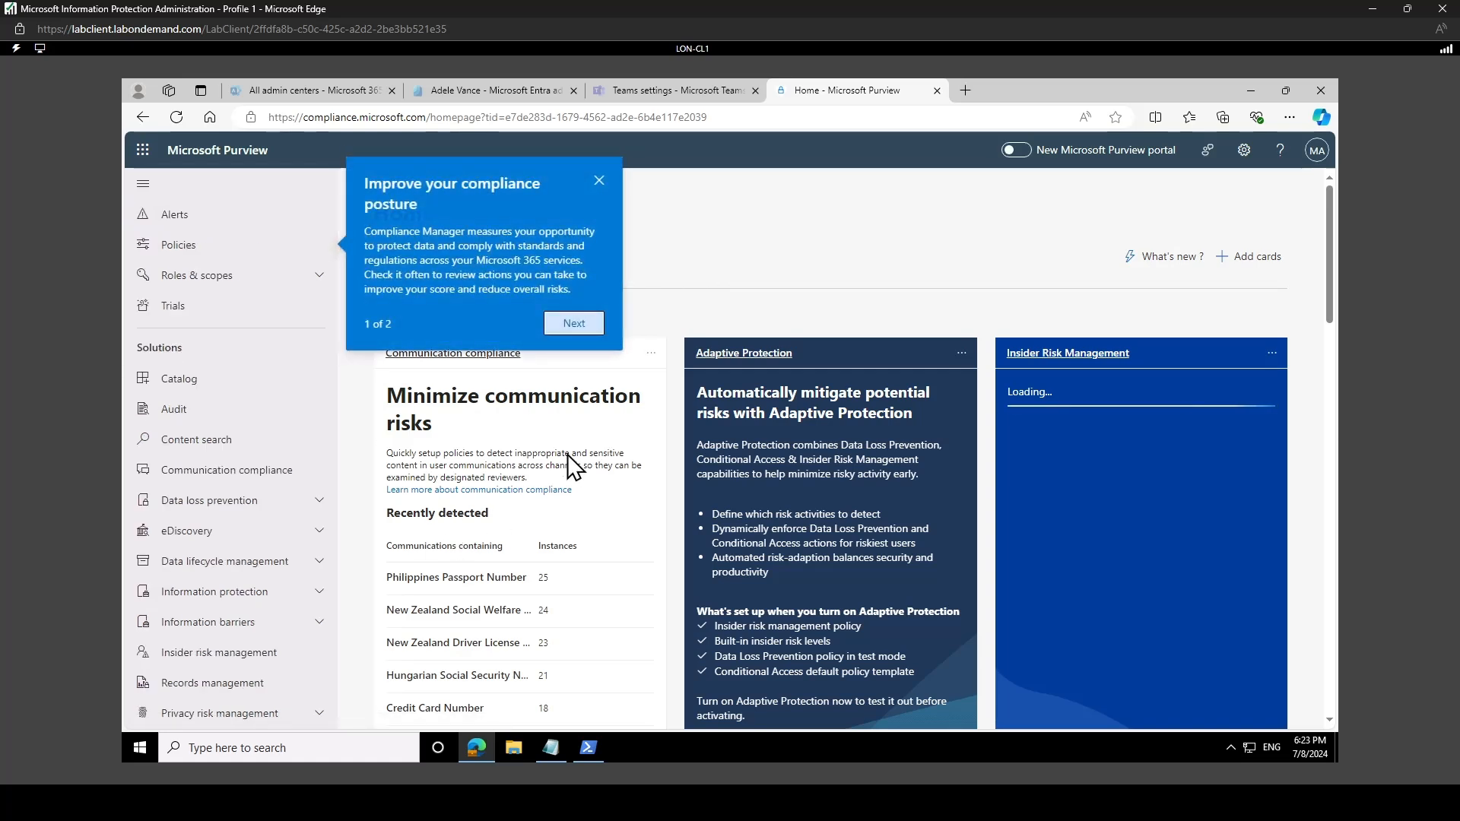
{"action": "left_click", "coordinate": [599, 181]}
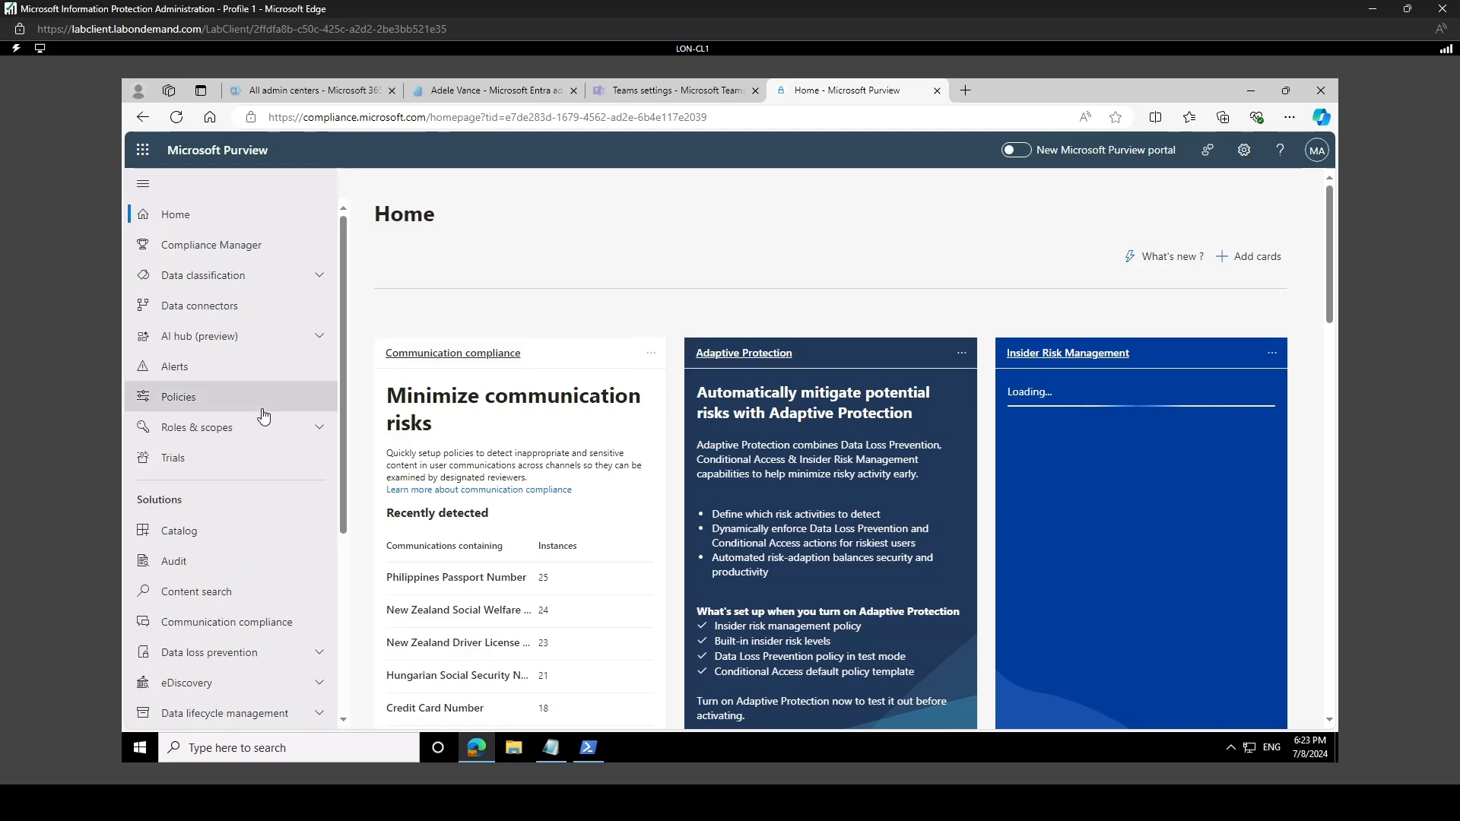
{"action": "scroll", "coordinate": [243, 522], "scroll_direction": "down", "scroll_amount": 2}
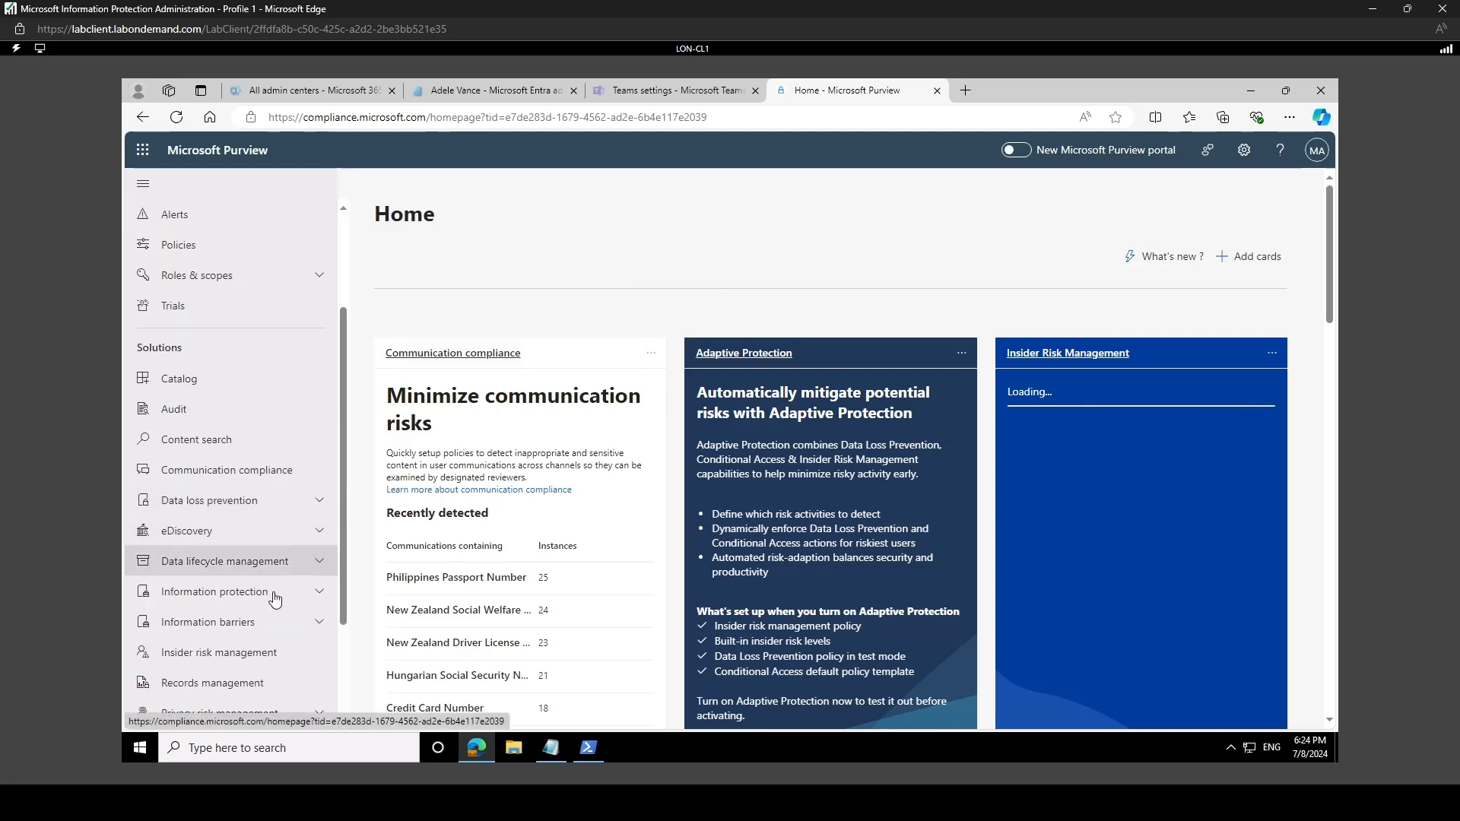
{"action": "scroll", "coordinate": [289, 525], "scroll_direction": "down", "scroll_amount": 2}
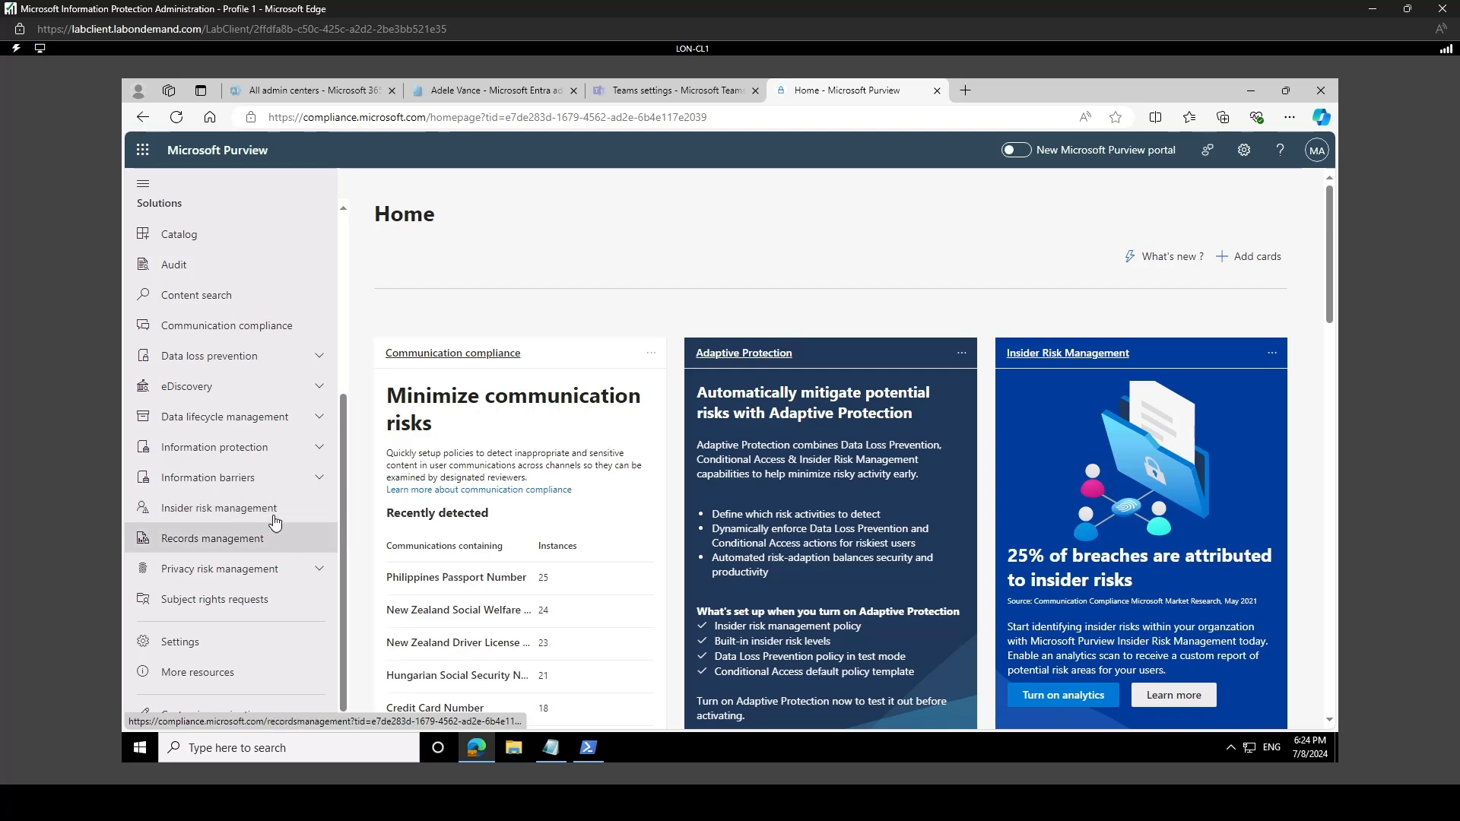
{"action": "left_click", "coordinate": [293, 481]}
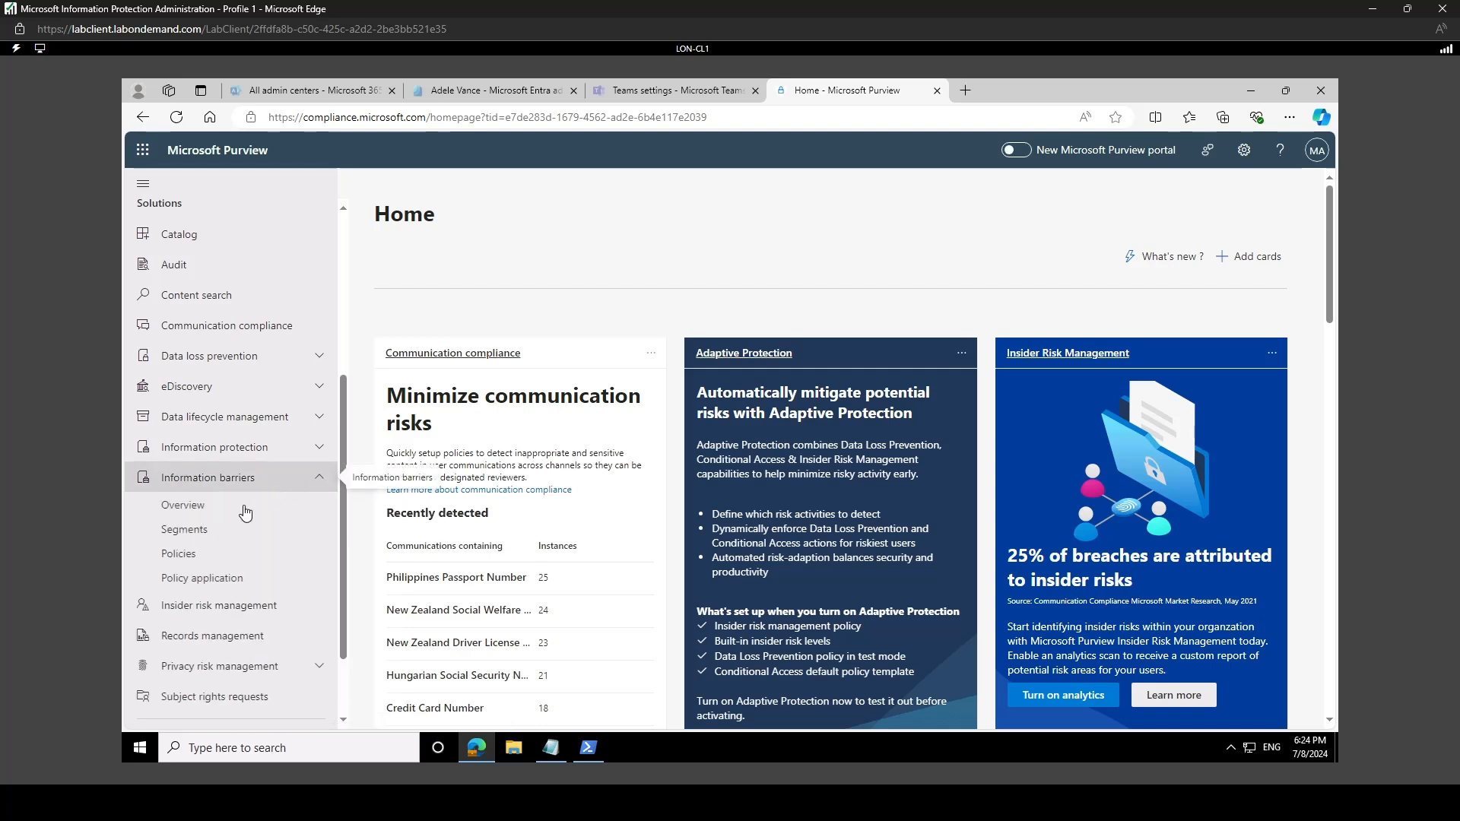
Review the information barrier segments and policies, and open the Policy application page.
{"action": "left_click", "coordinate": [191, 537]}
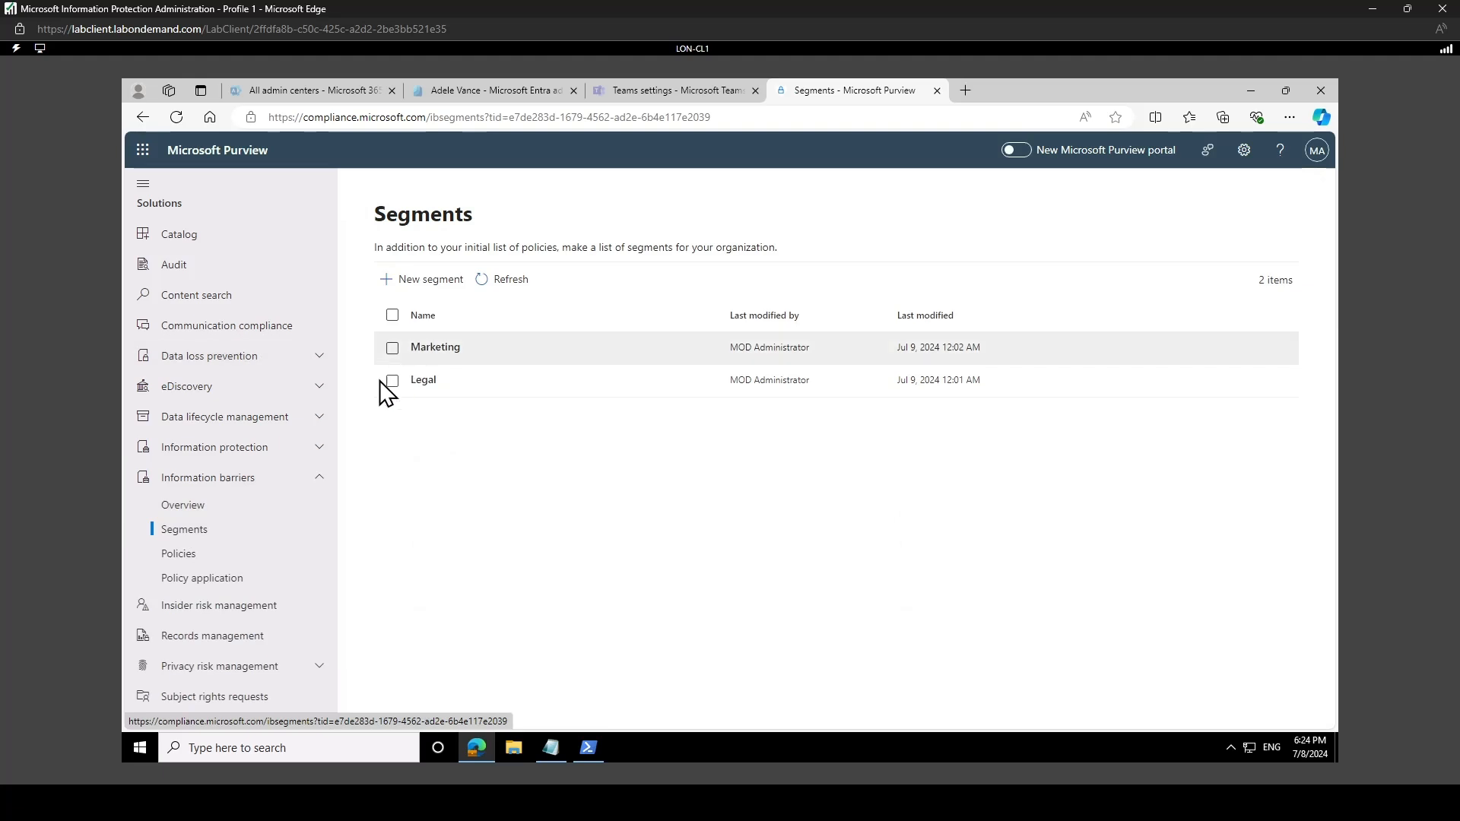
{"action": "left_click", "coordinate": [200, 561]}
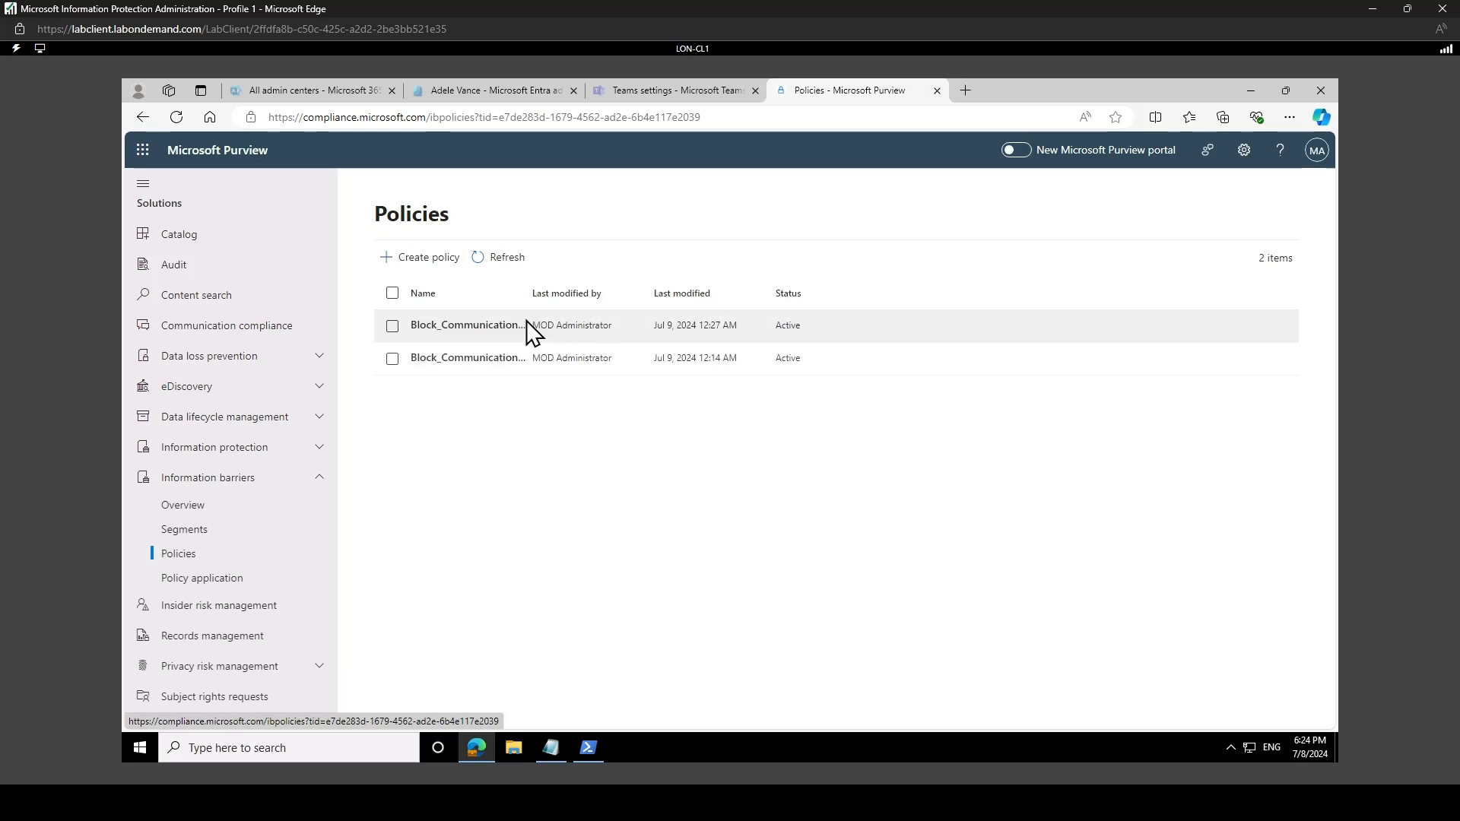
{"action": "left_click", "coordinate": [222, 584]}
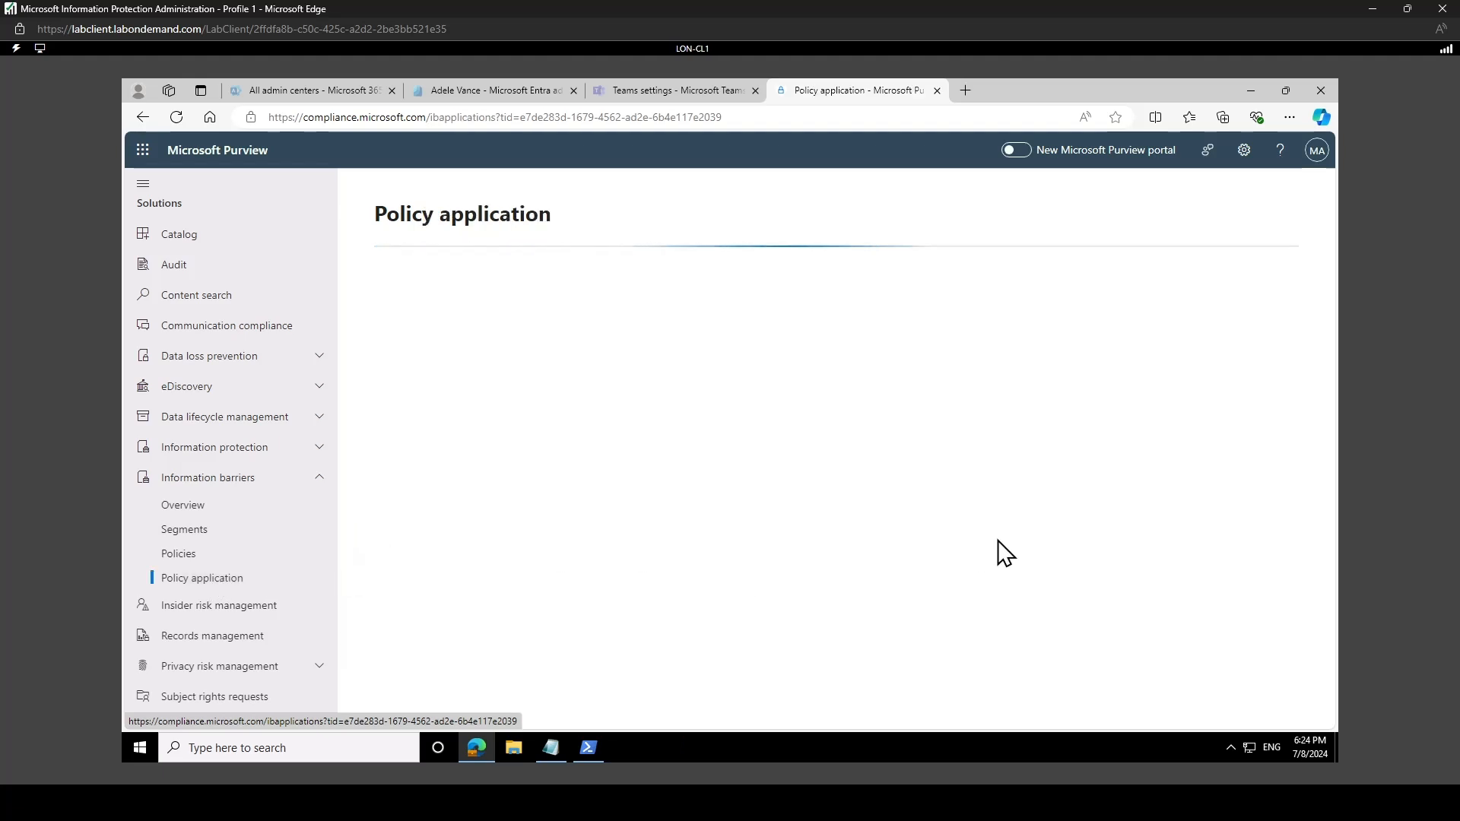